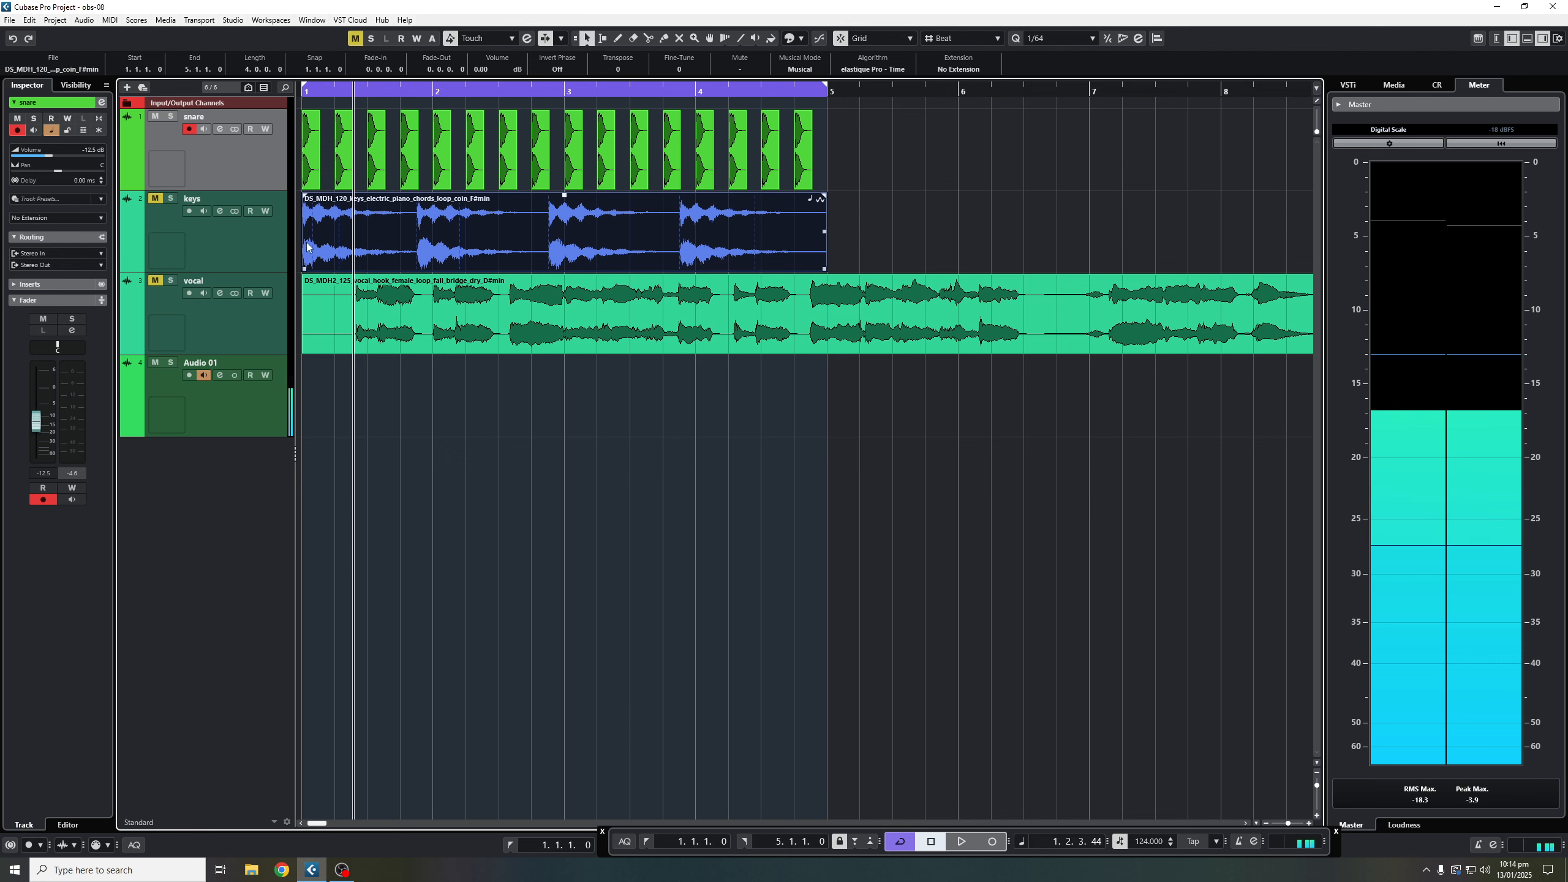
# Step: Insert the Frequency EQ in the snare channel's first insert slot and place its window clear of the channel settings
pyautogui.click(219, 128)
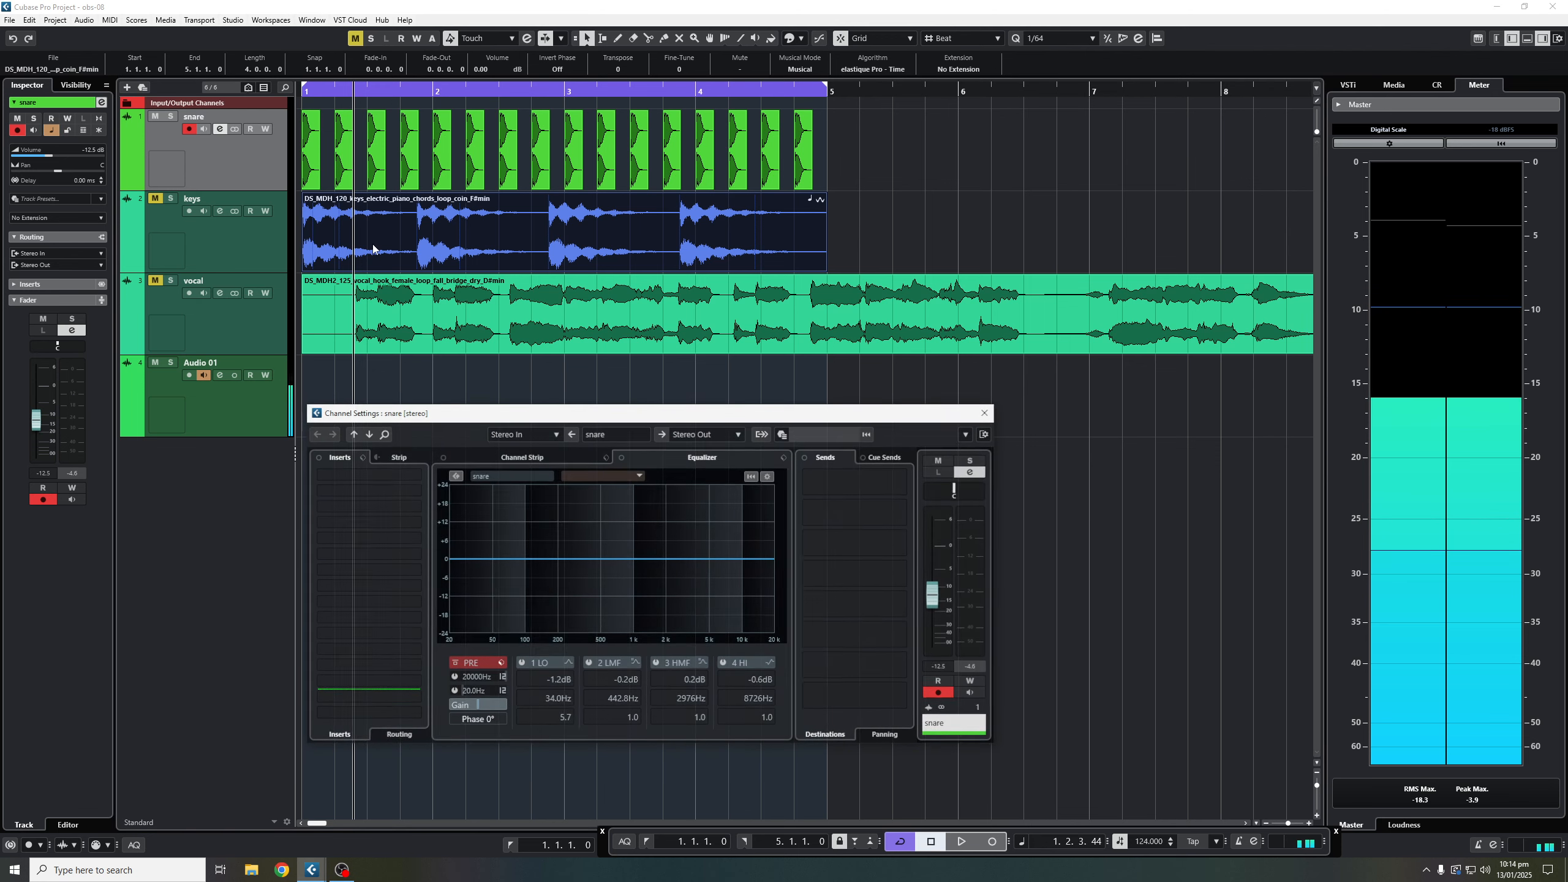
pyautogui.click(360, 478)
pyautogui.write('fre')
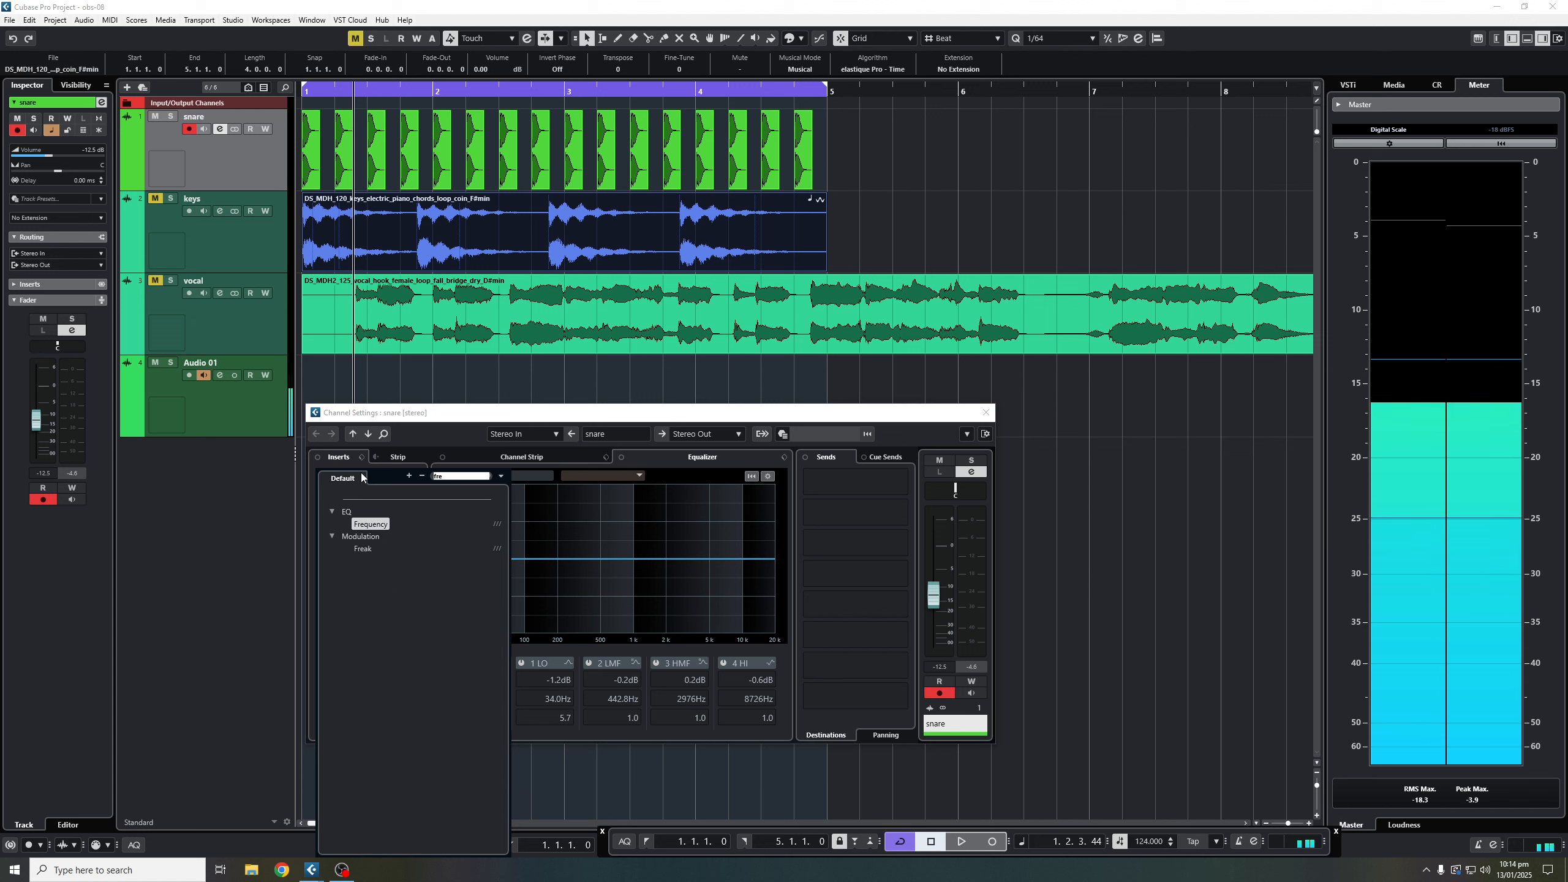
pyautogui.click(383, 526)
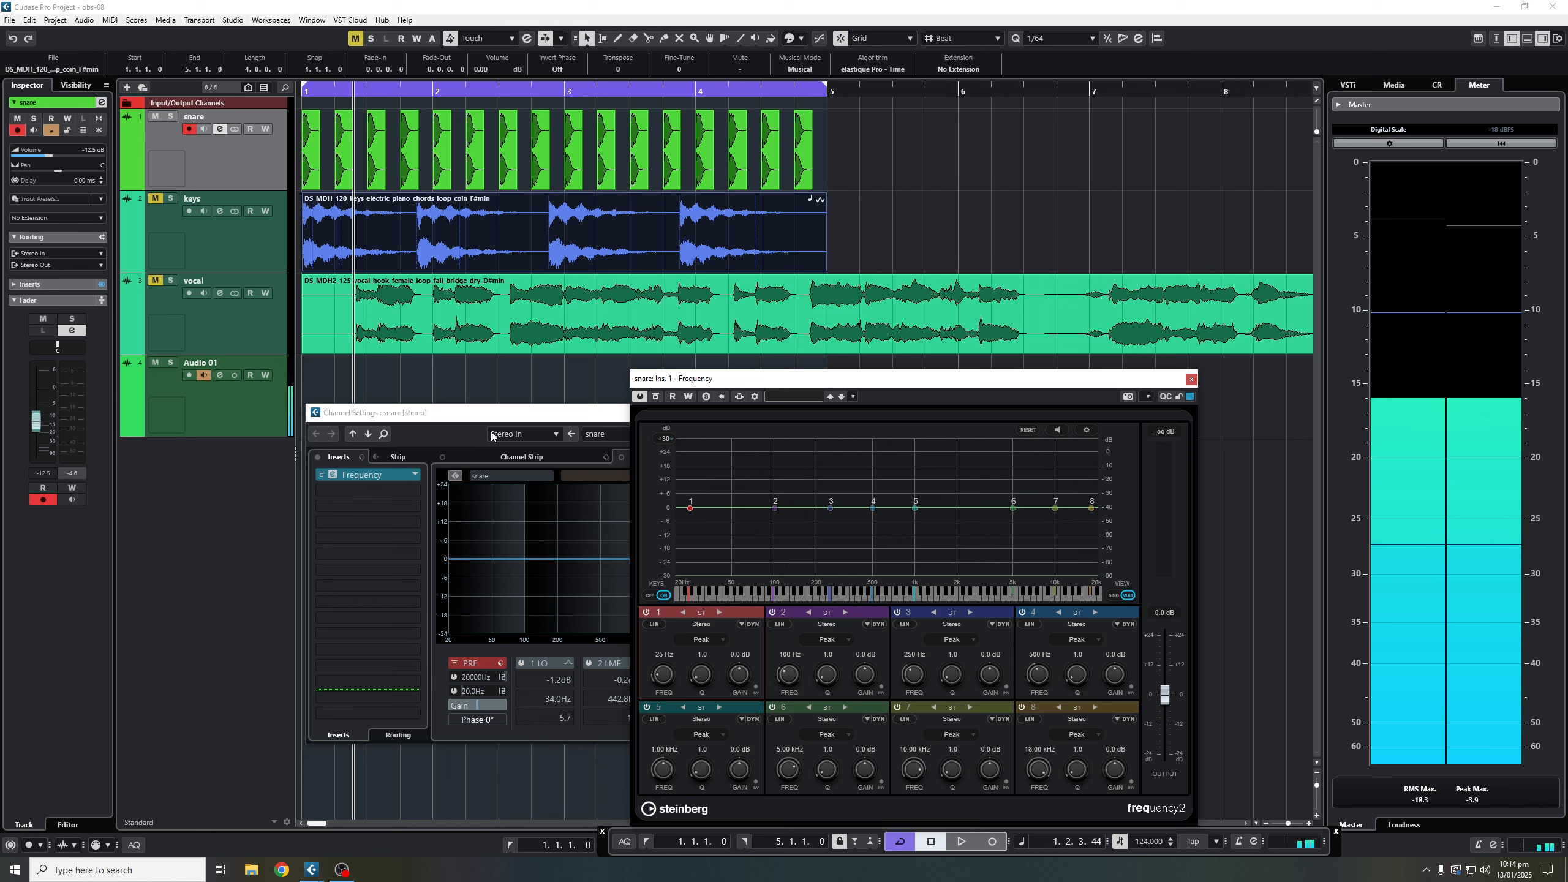
pyautogui.moveTo(735, 383); pyautogui.dragTo(690, 333)
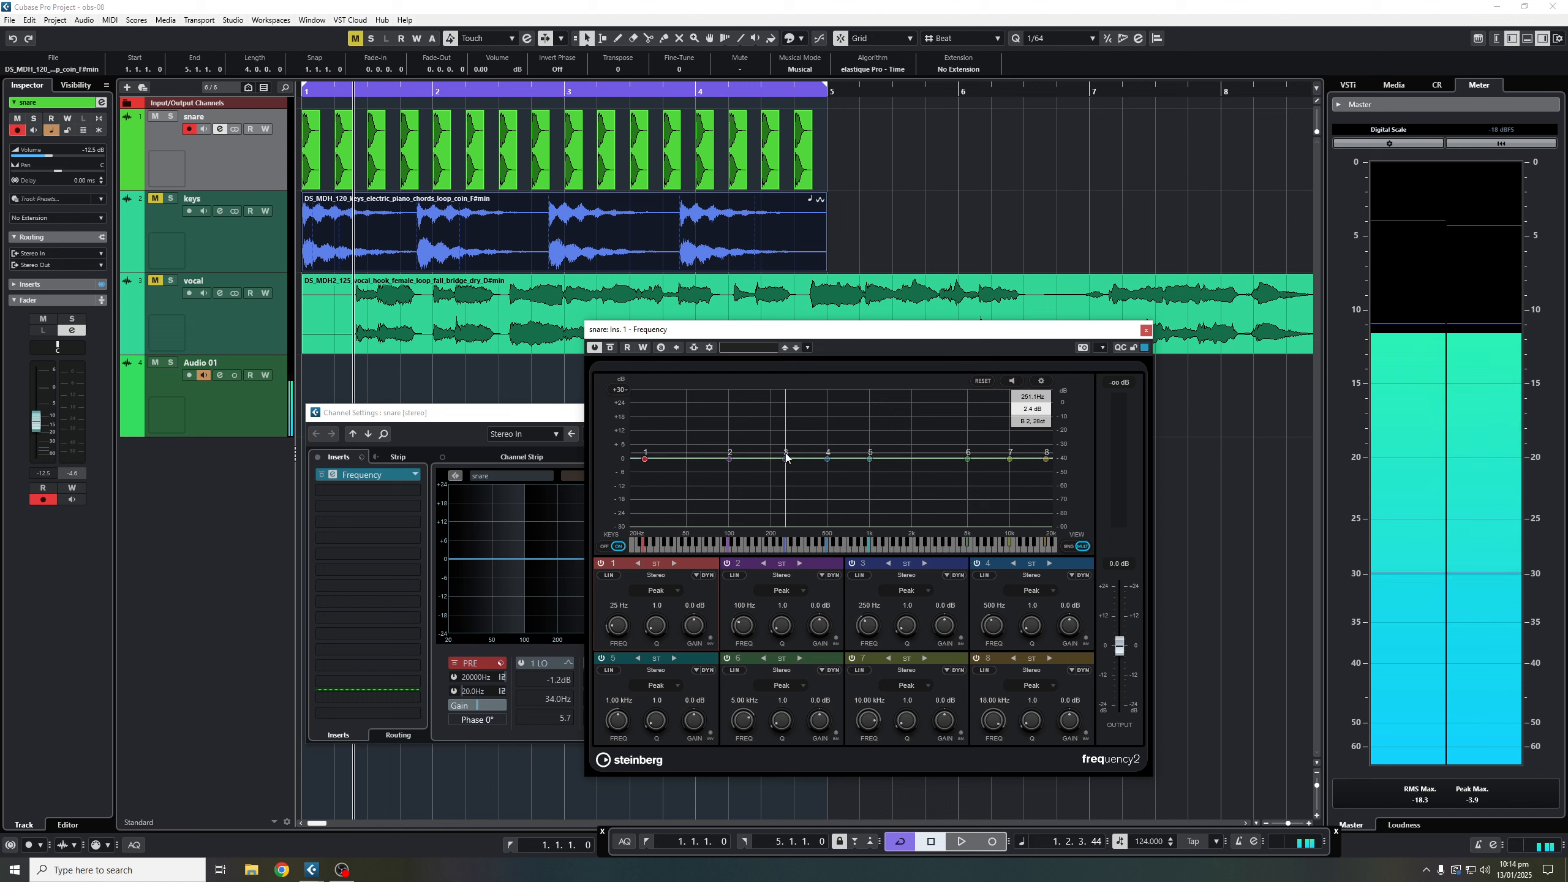
# Step: Cut EQ band 3 to about -10.6 dB at 259 Hz, trying a narrow Q of about 12 and a wider Q of about 3
pyautogui.moveTo(785, 465)
pyautogui.mouseDown()
pyautogui.moveTo(788, 440)
pyautogui.moveTo(788, 484)
pyautogui.mouseUp()
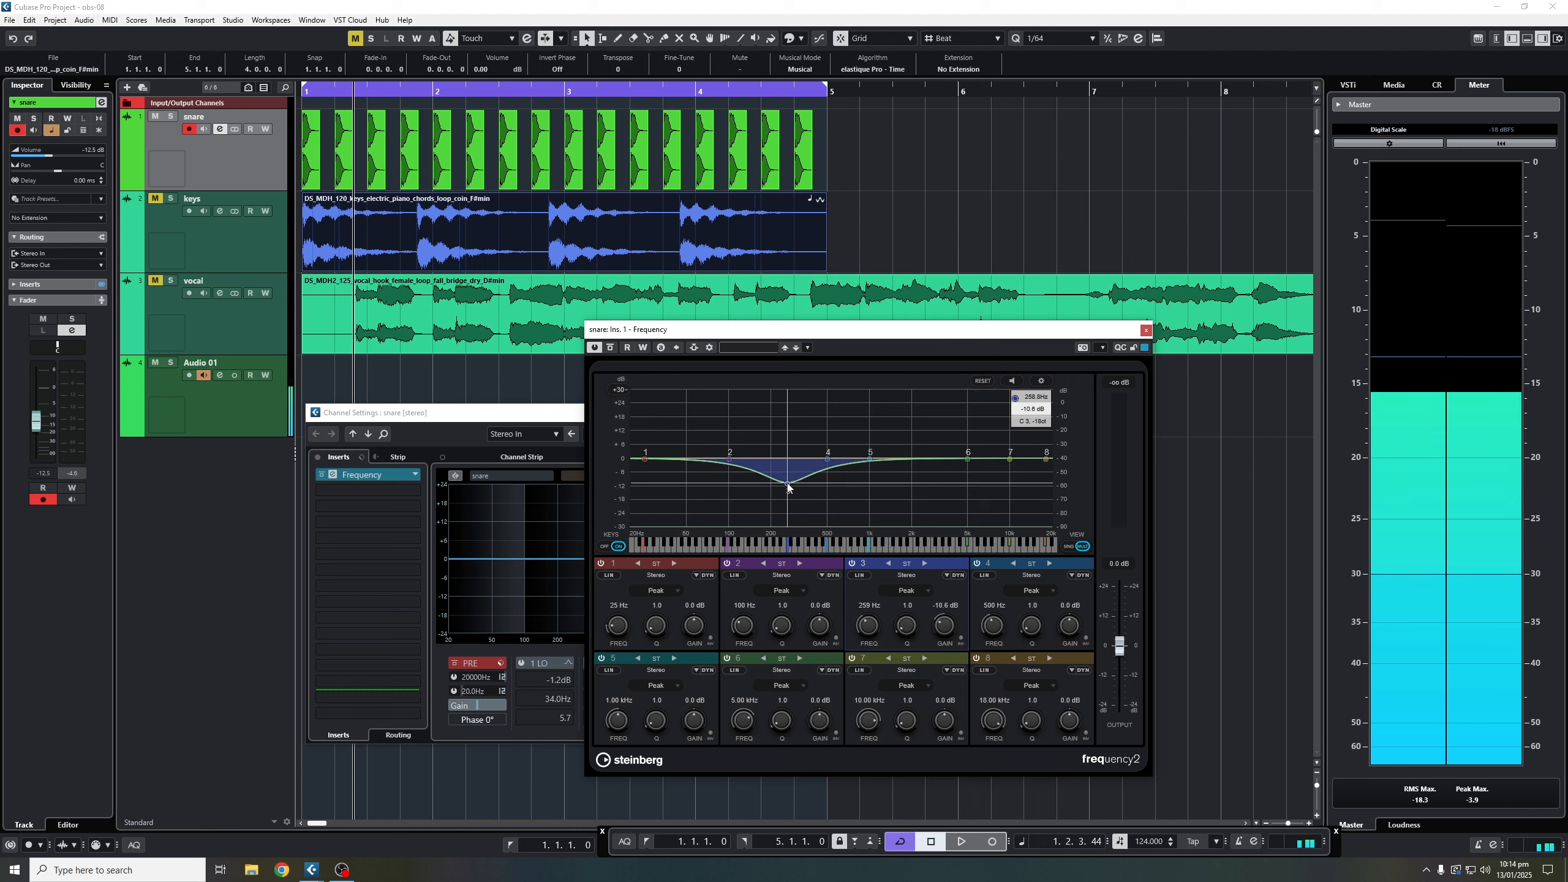
pyautogui.moveTo(901, 631); pyautogui.dragTo(901, 610)
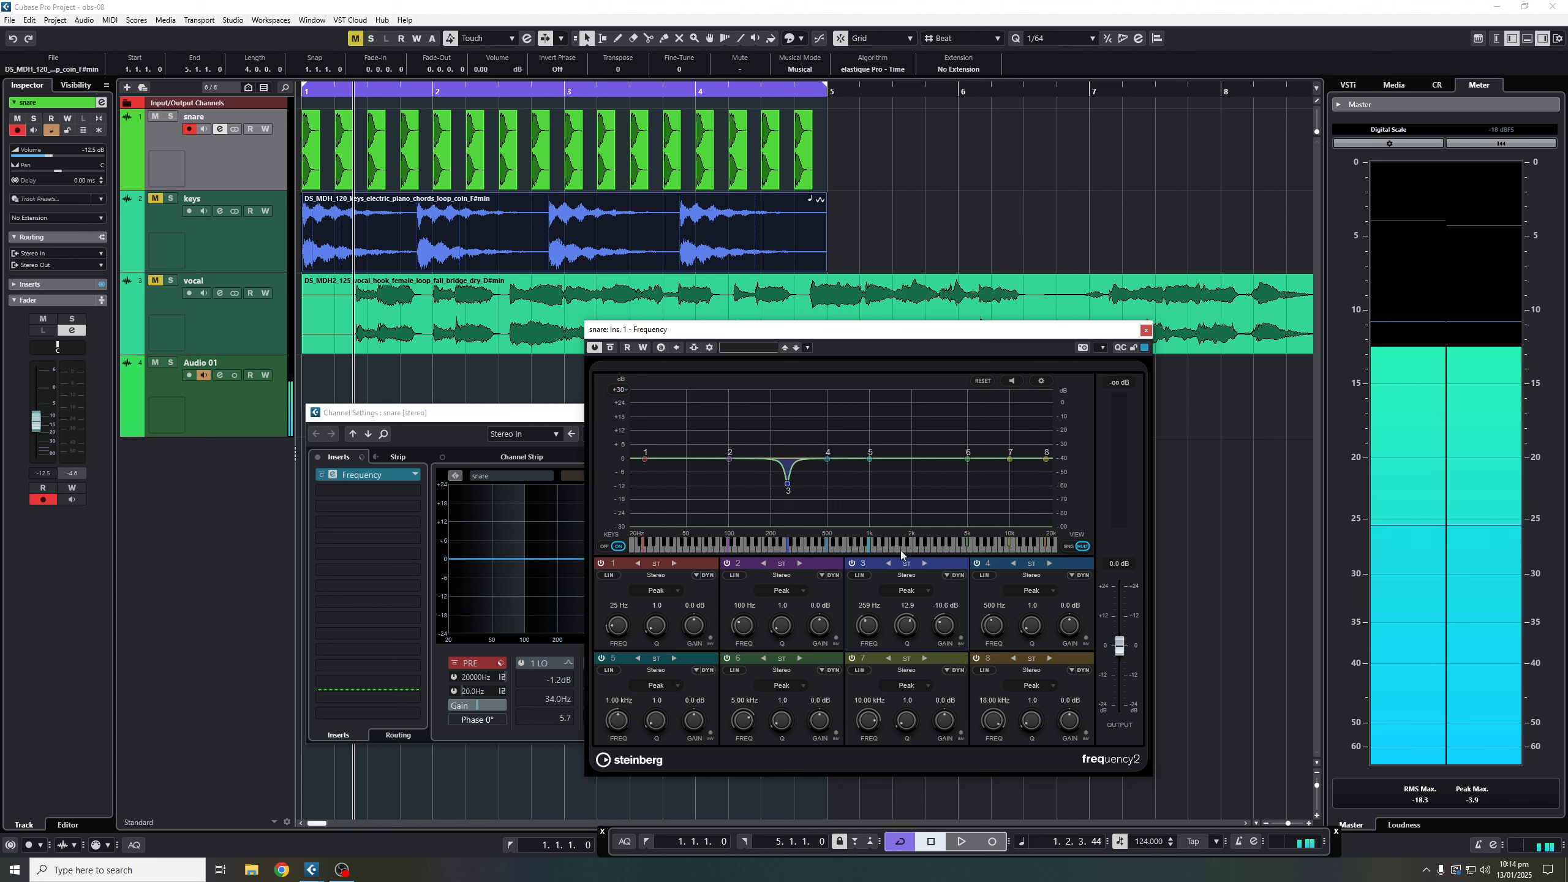
pyautogui.moveTo(914, 665); pyautogui.dragTo(918, 687)
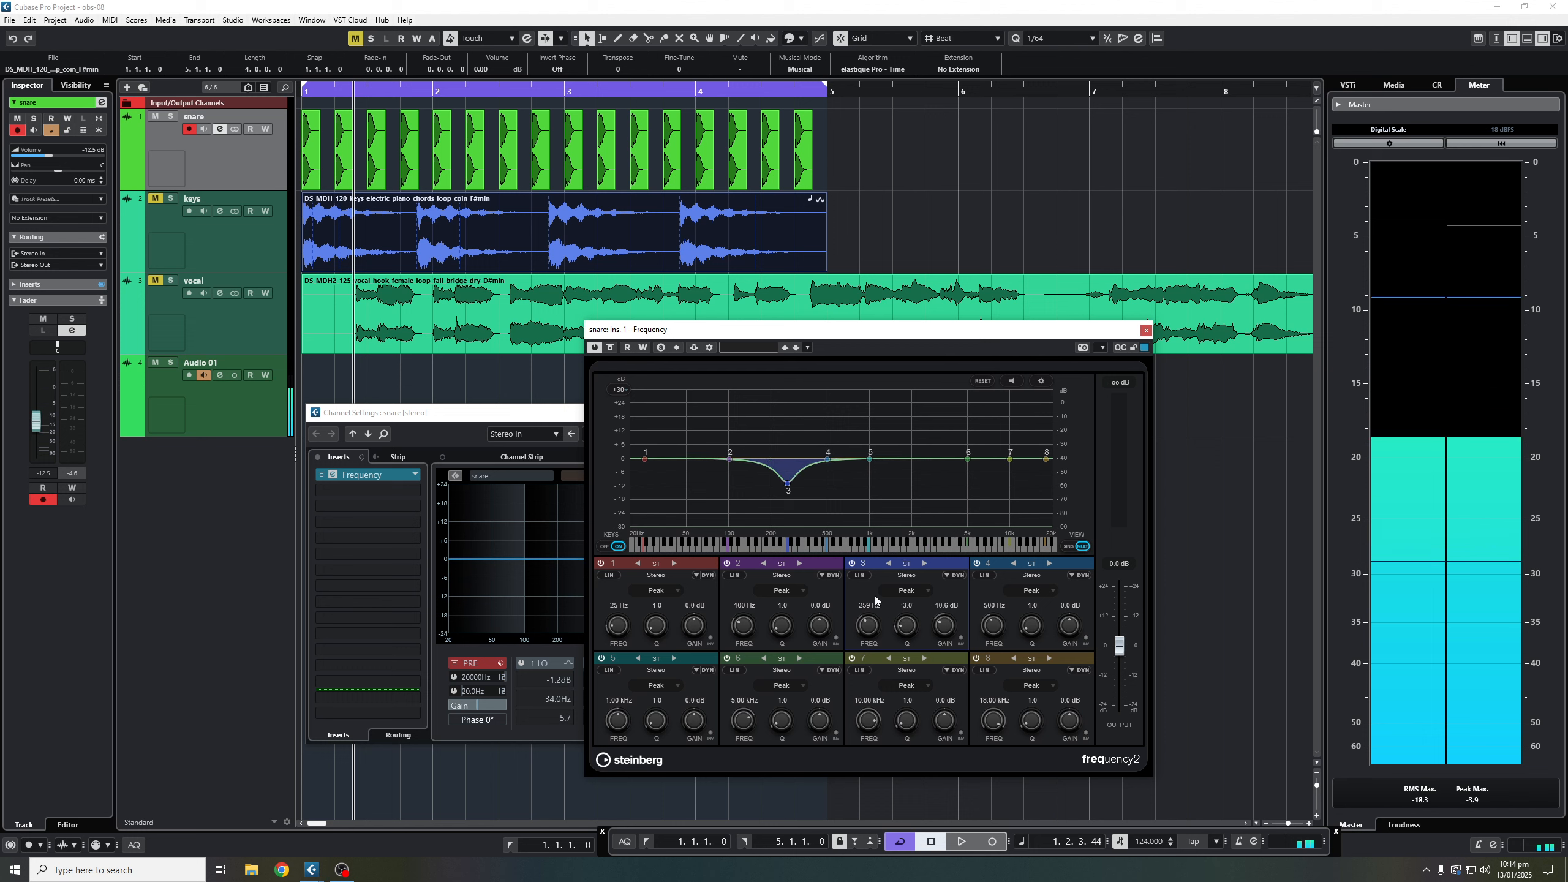
# Step: Boost band 3 to about 10 dB at 264 Hz and compare narrow and wide Q settings, such as 11.1 and 1.5
pyautogui.moveTo(787, 483); pyautogui.dragTo(791, 437)
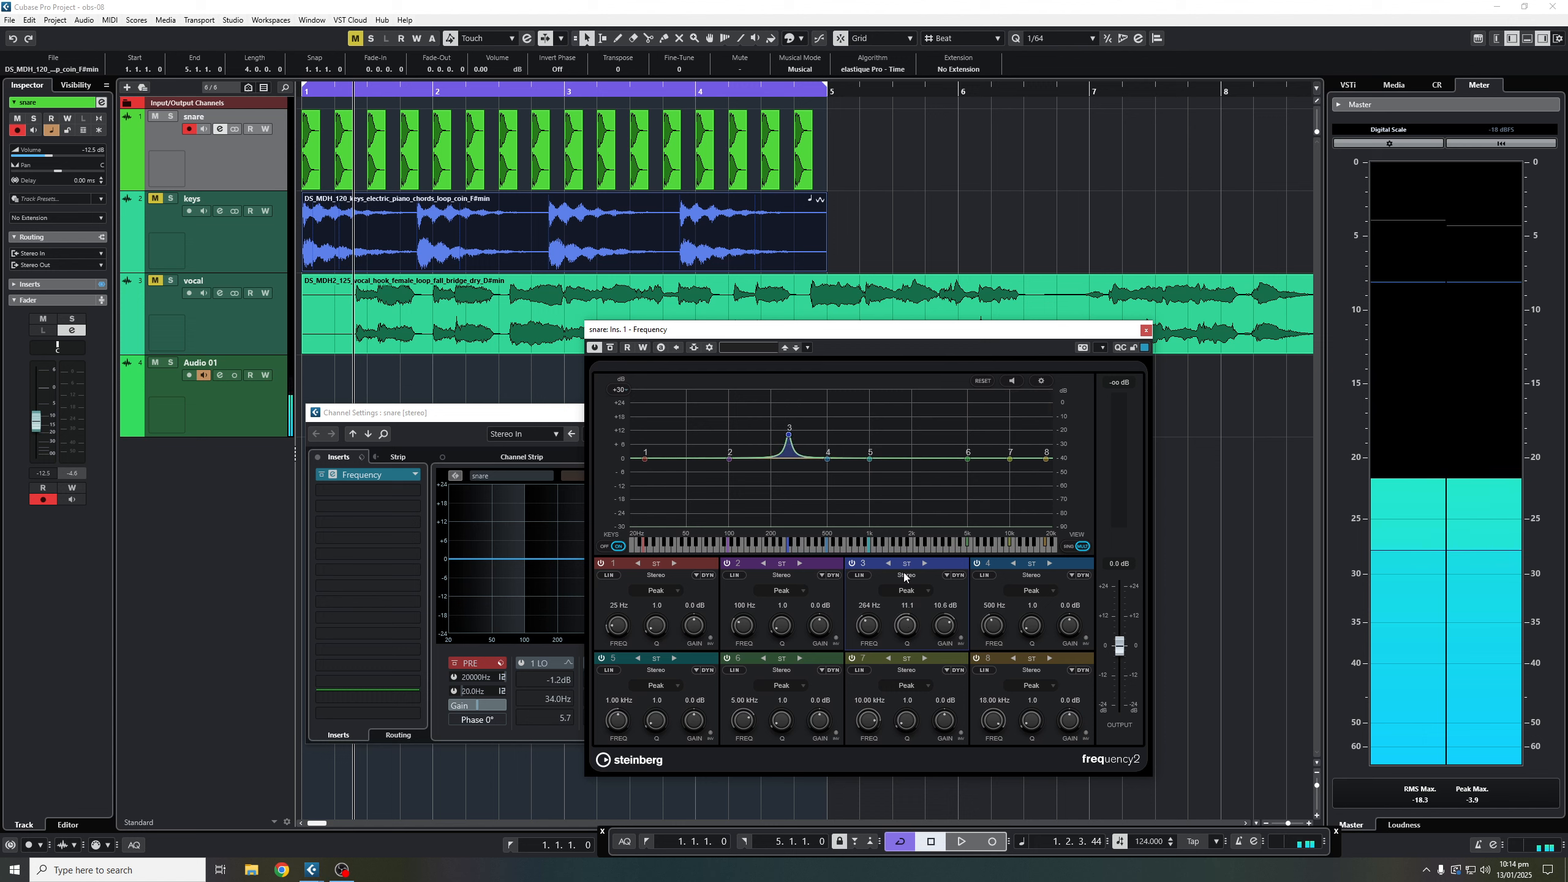
pyautogui.moveTo(905, 627); pyautogui.dragTo(904, 630)
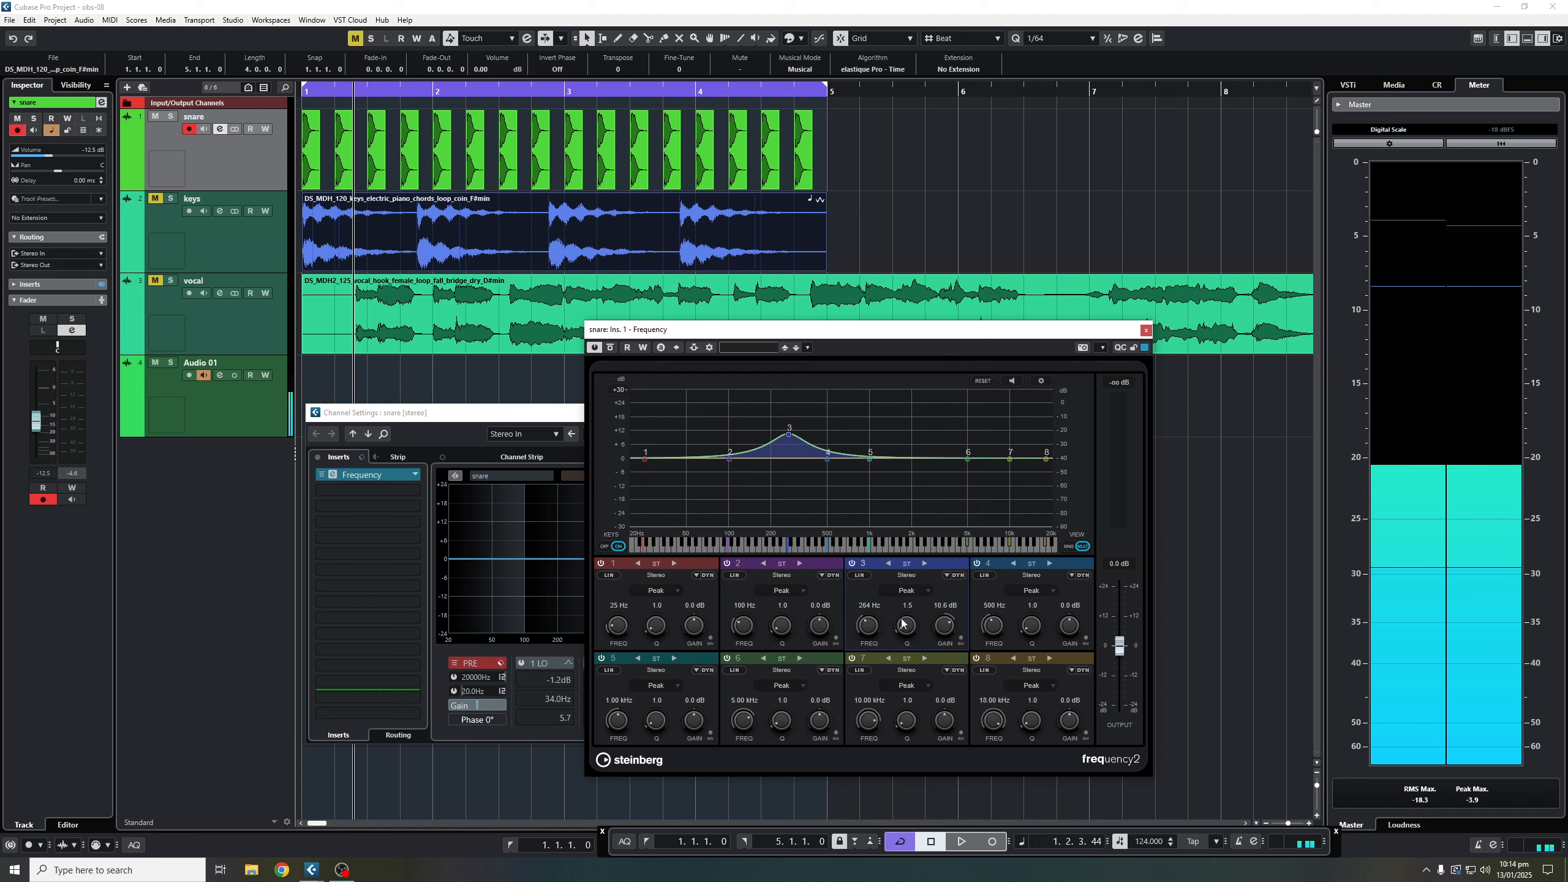
pyautogui.moveTo(906, 626); pyautogui.dragTo(906, 584)
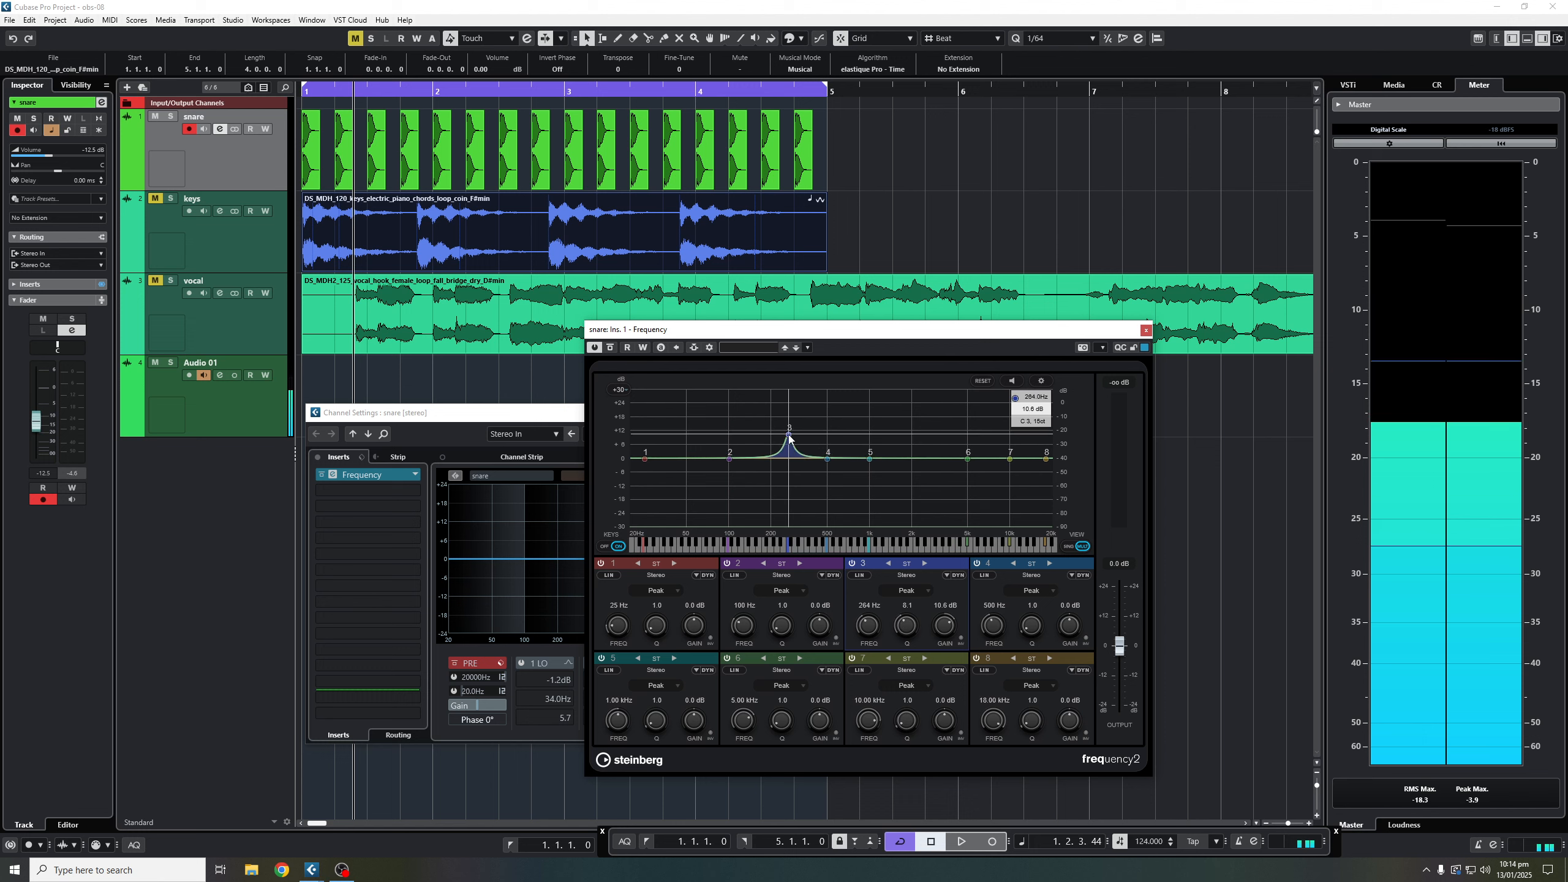
# Step: Pull band 3 down to about -13.5 dB at 272 Hz and widen its Q to about 2
pyautogui.moveTo(789, 435); pyautogui.dragTo(792, 489)
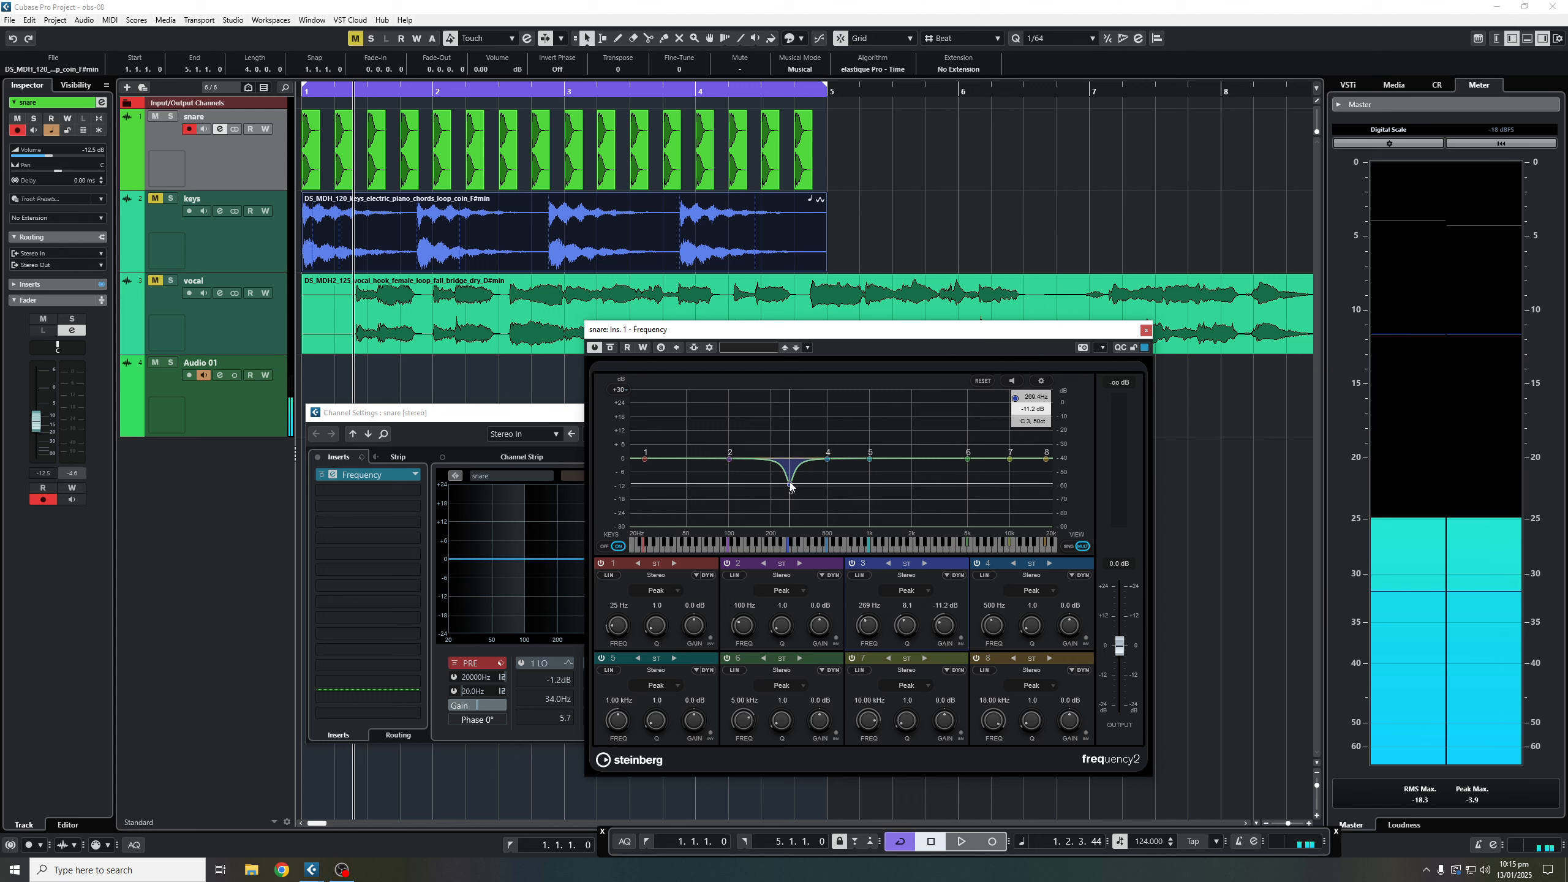
pyautogui.moveTo(789, 487)
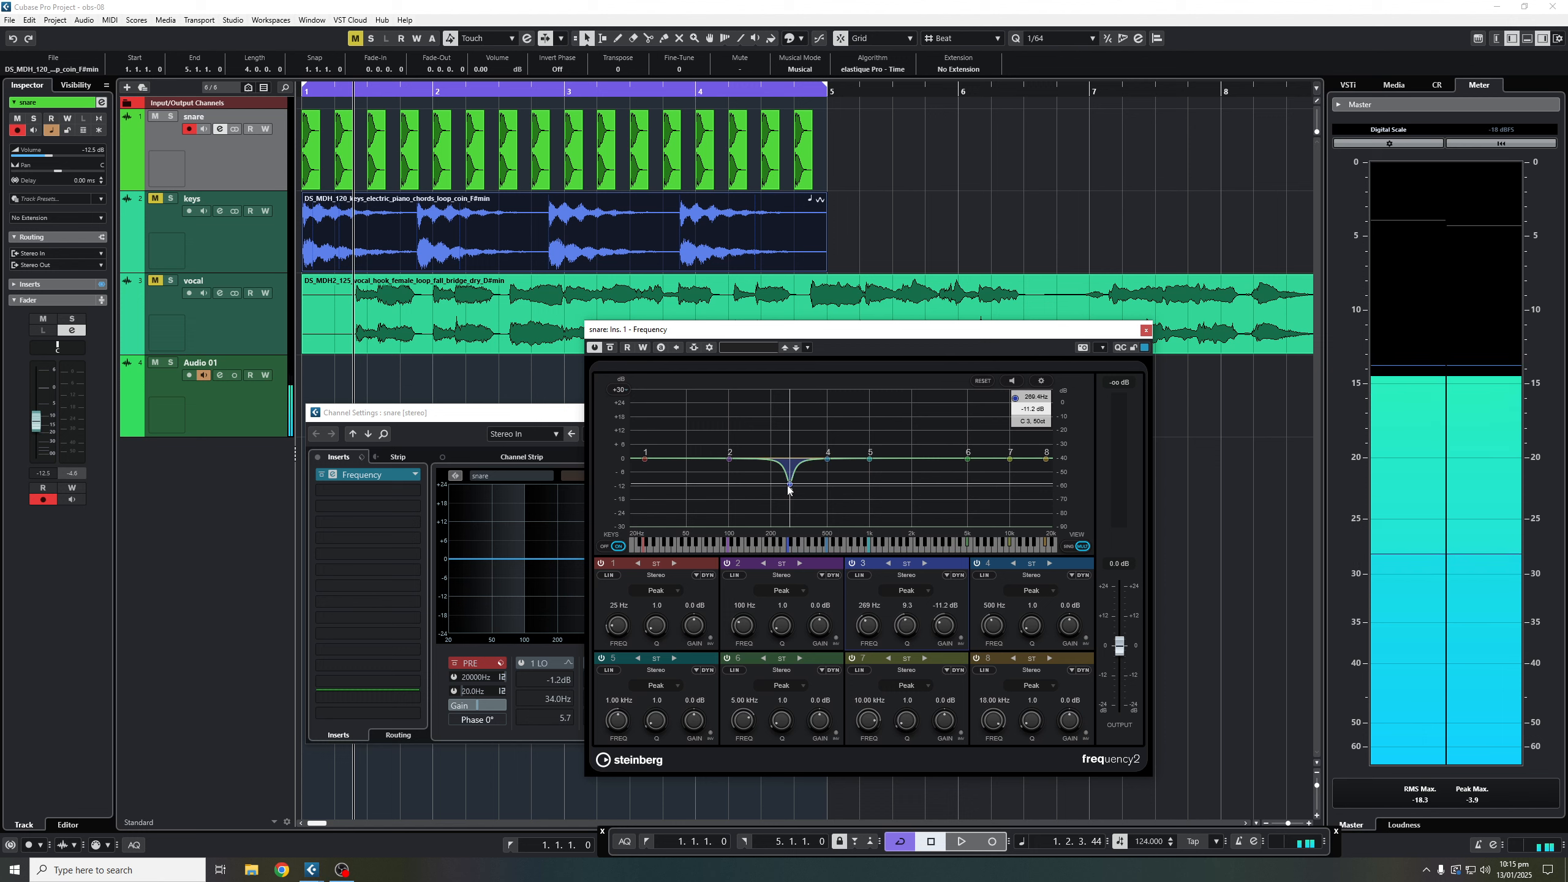
pyautogui.moveTo(791, 490); pyautogui.dragTo(794, 494)
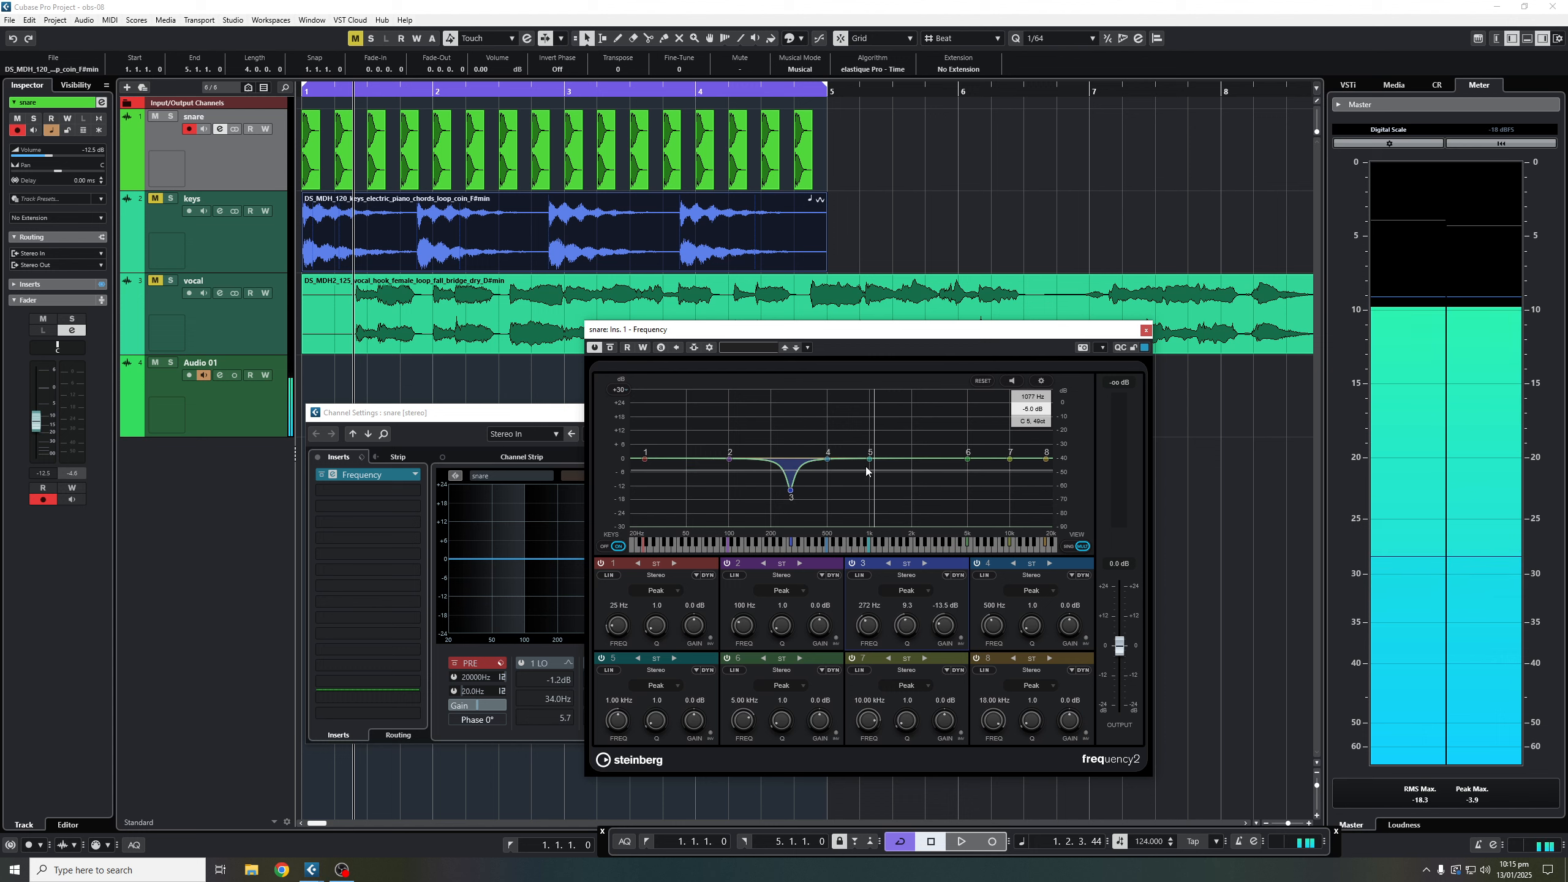
pyautogui.moveTo(908, 619); pyautogui.dragTo(900, 669)
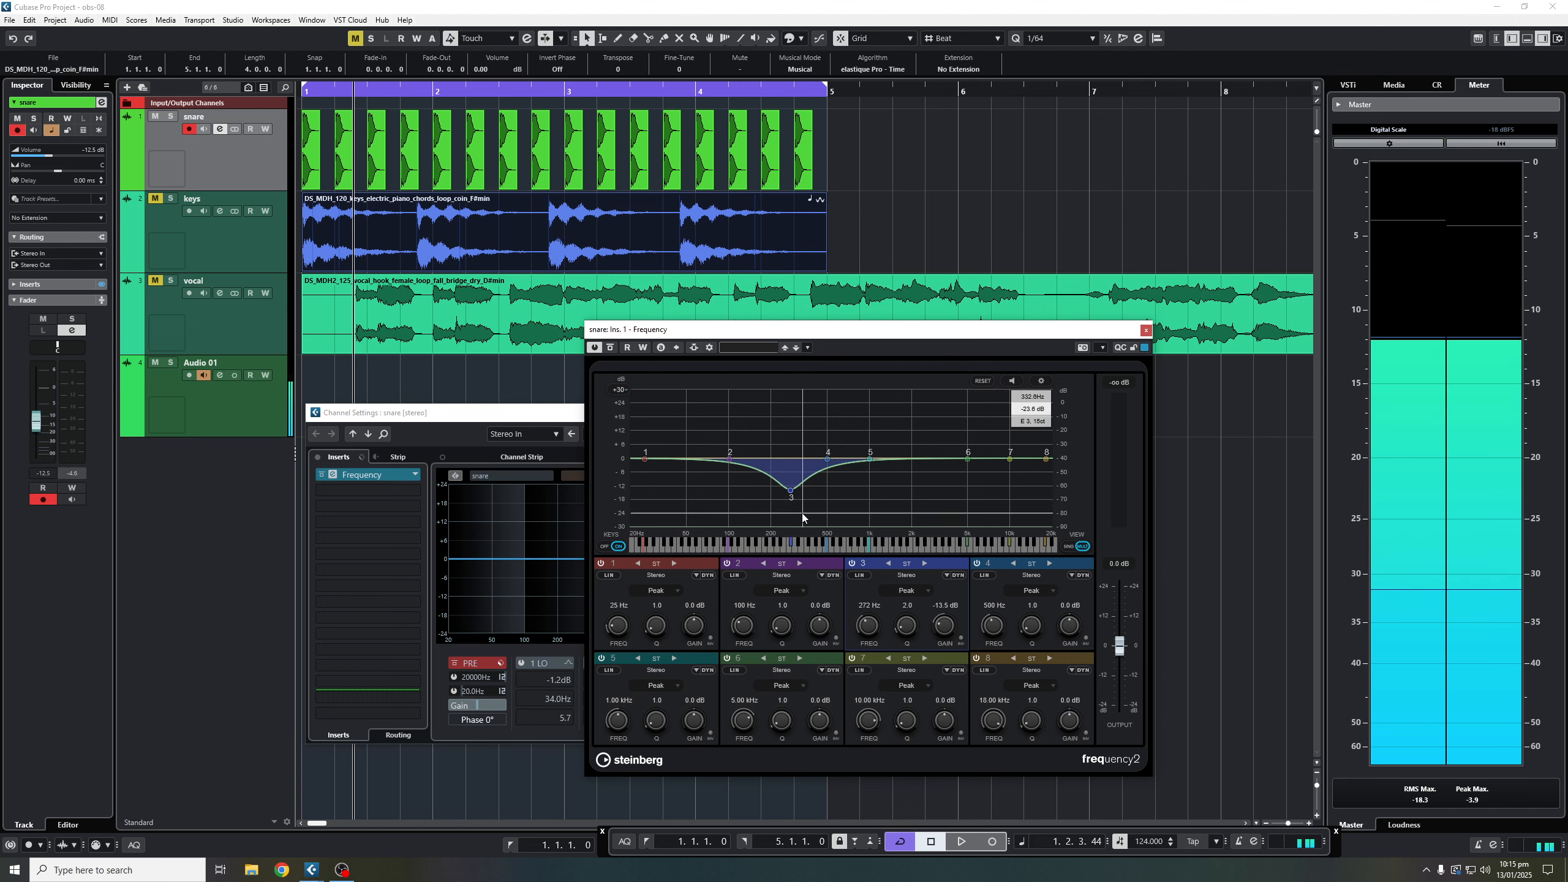
# Step: Raise band 3 into a narrow boost of about 9 dB and shift it to about 313 Hz
pyautogui.moveTo(791, 493); pyautogui.dragTo(790, 431)
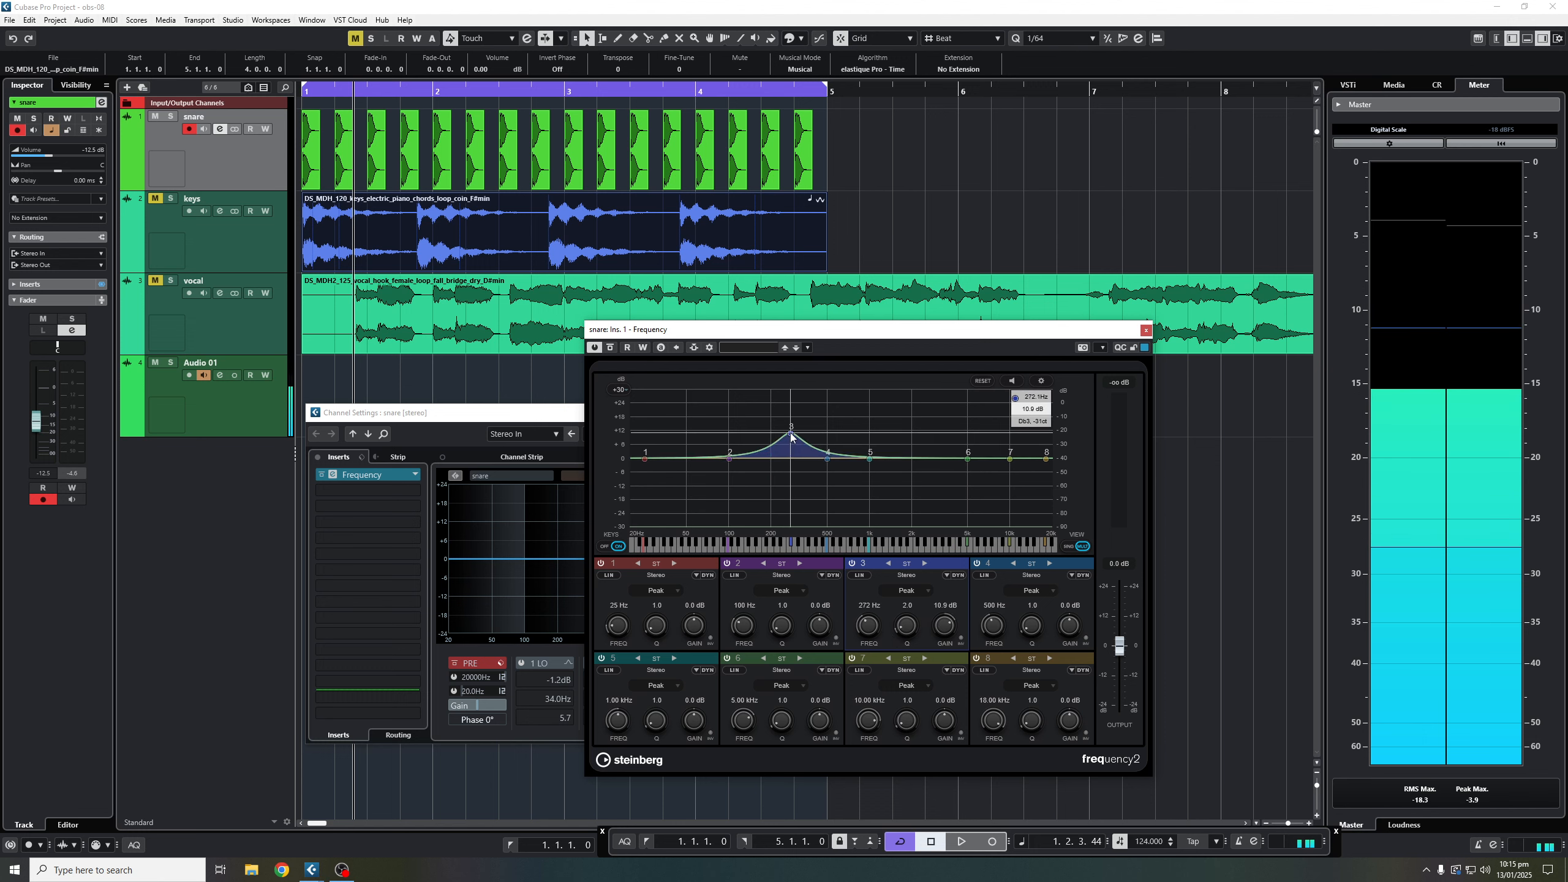
pyautogui.moveTo(905, 626); pyautogui.dragTo(895, 577)
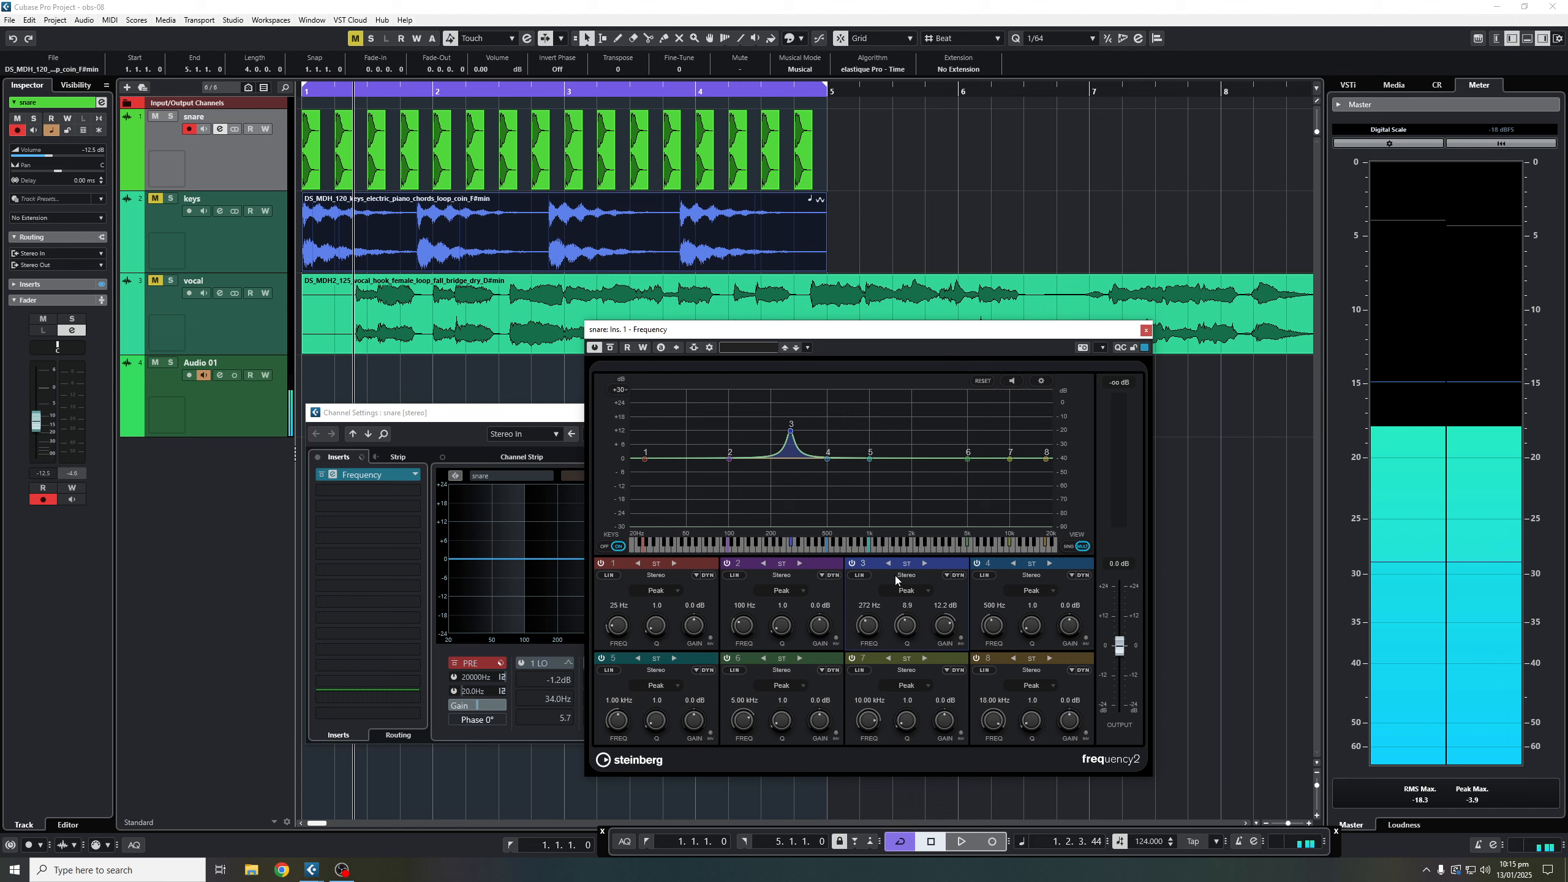
pyautogui.moveTo(792, 435); pyautogui.dragTo(799, 439)
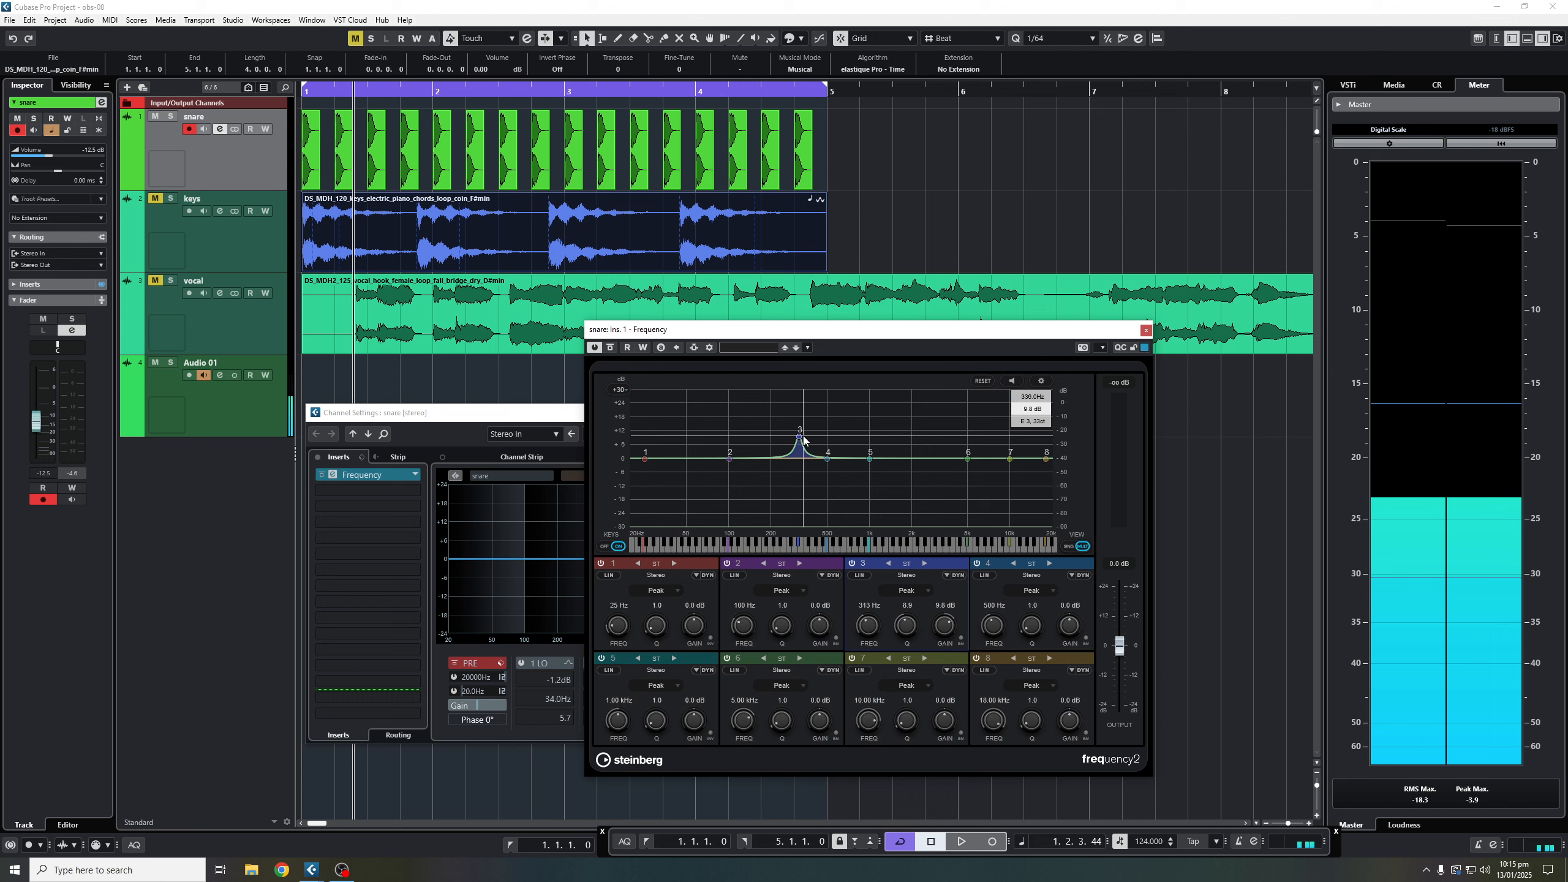
# Step: Widen band 3 to a Q of 1.1, reduce its gain to about 0.5 dB at 323 Hz, and play the loop
pyautogui.moveTo(907, 628); pyautogui.dragTo(910, 669)
pyautogui.moveTo(799, 437); pyautogui.dragTo(803, 447)
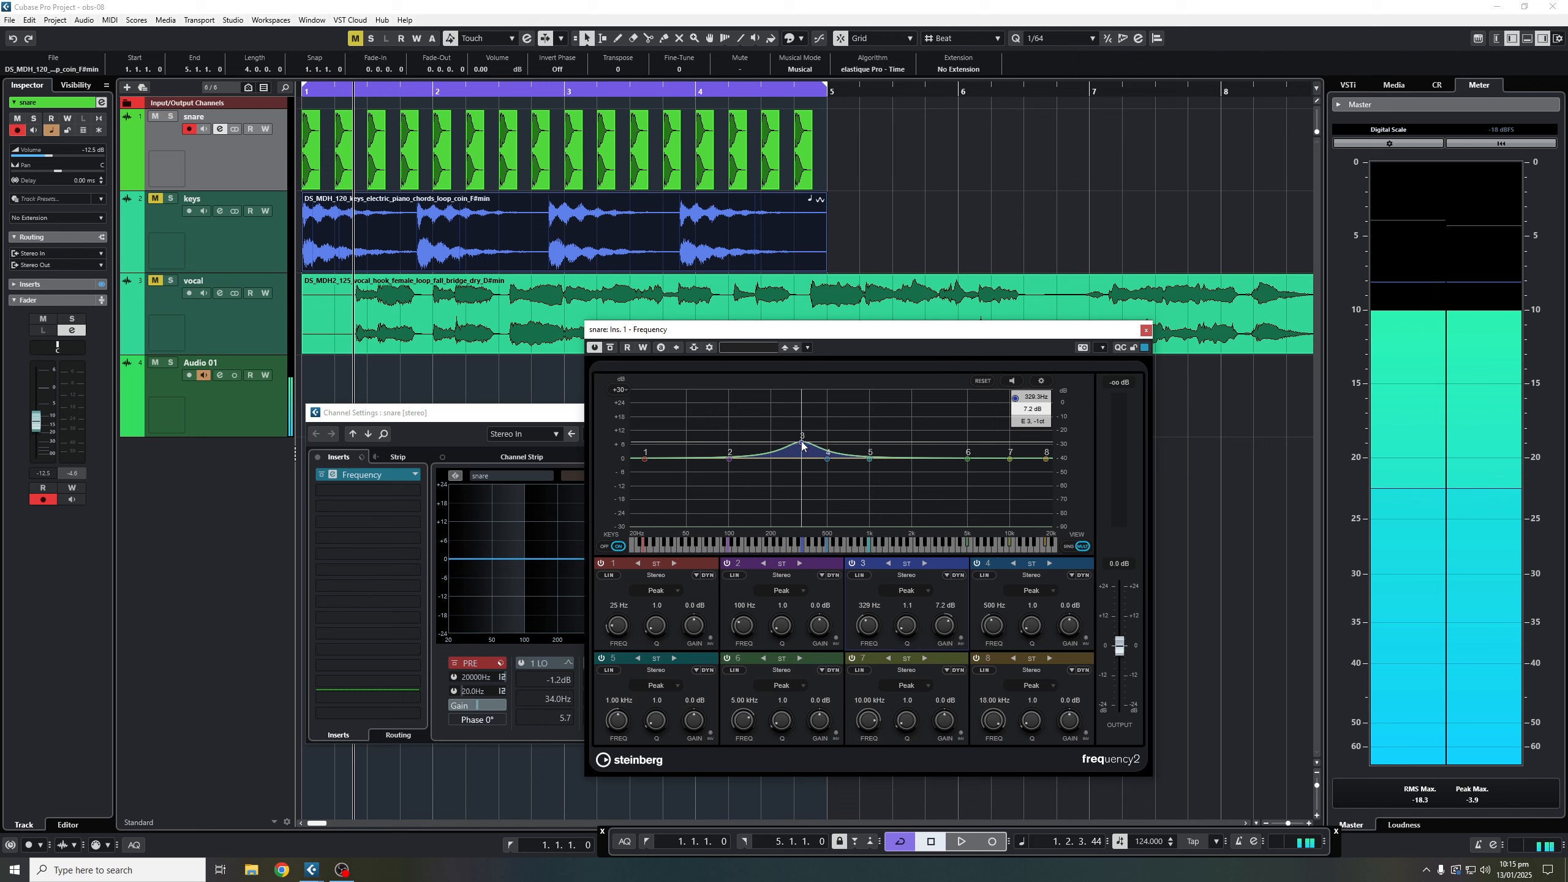
pyautogui.moveTo(803, 447); pyautogui.dragTo(800, 457)
pyautogui.click(948, 185)
pyautogui.press('space')
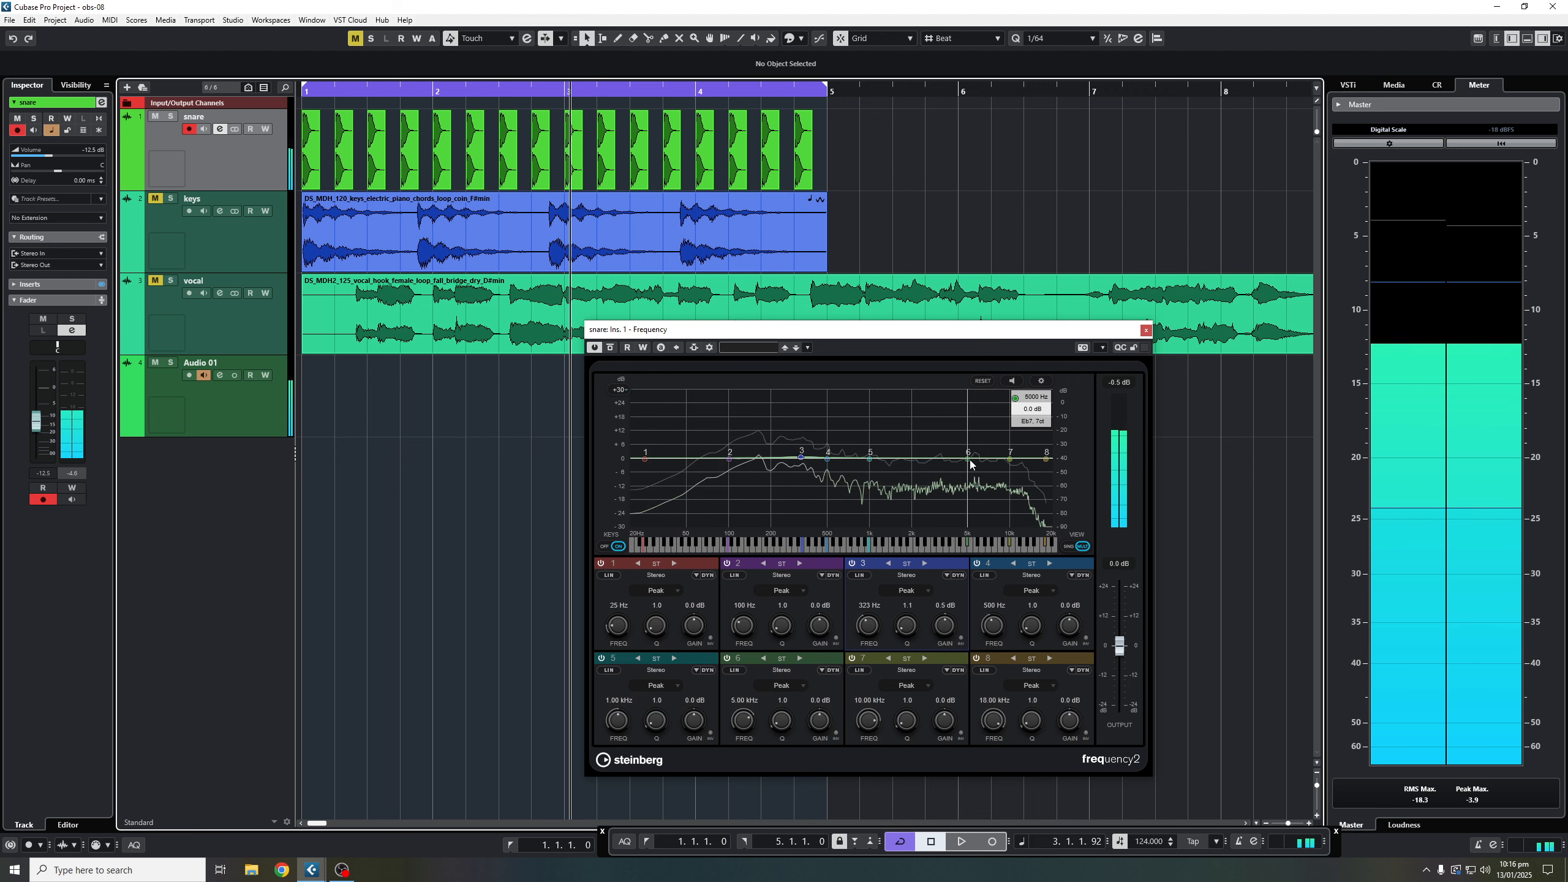
# Step: Boost band 6 with a Q of about 10.6 and sweep it during playback to about 3.22 kHz at 21.2 dB
pyautogui.moveTo(967, 458); pyautogui.dragTo(954, 439)
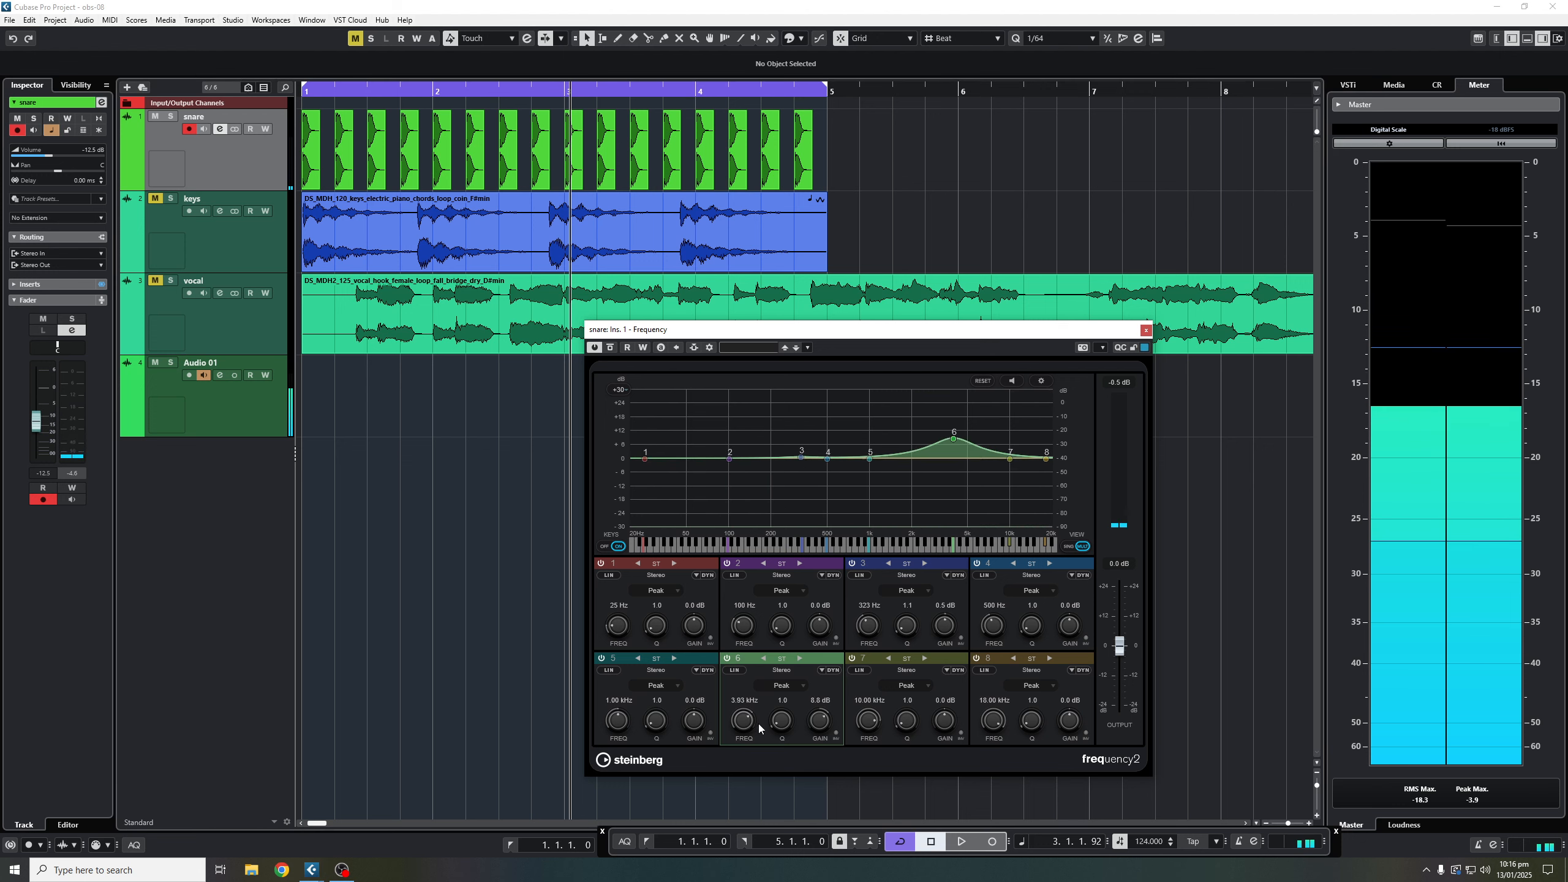
pyautogui.moveTo(779, 732); pyautogui.dragTo(784, 684)
pyautogui.moveTo(954, 438); pyautogui.dragTo(935, 414)
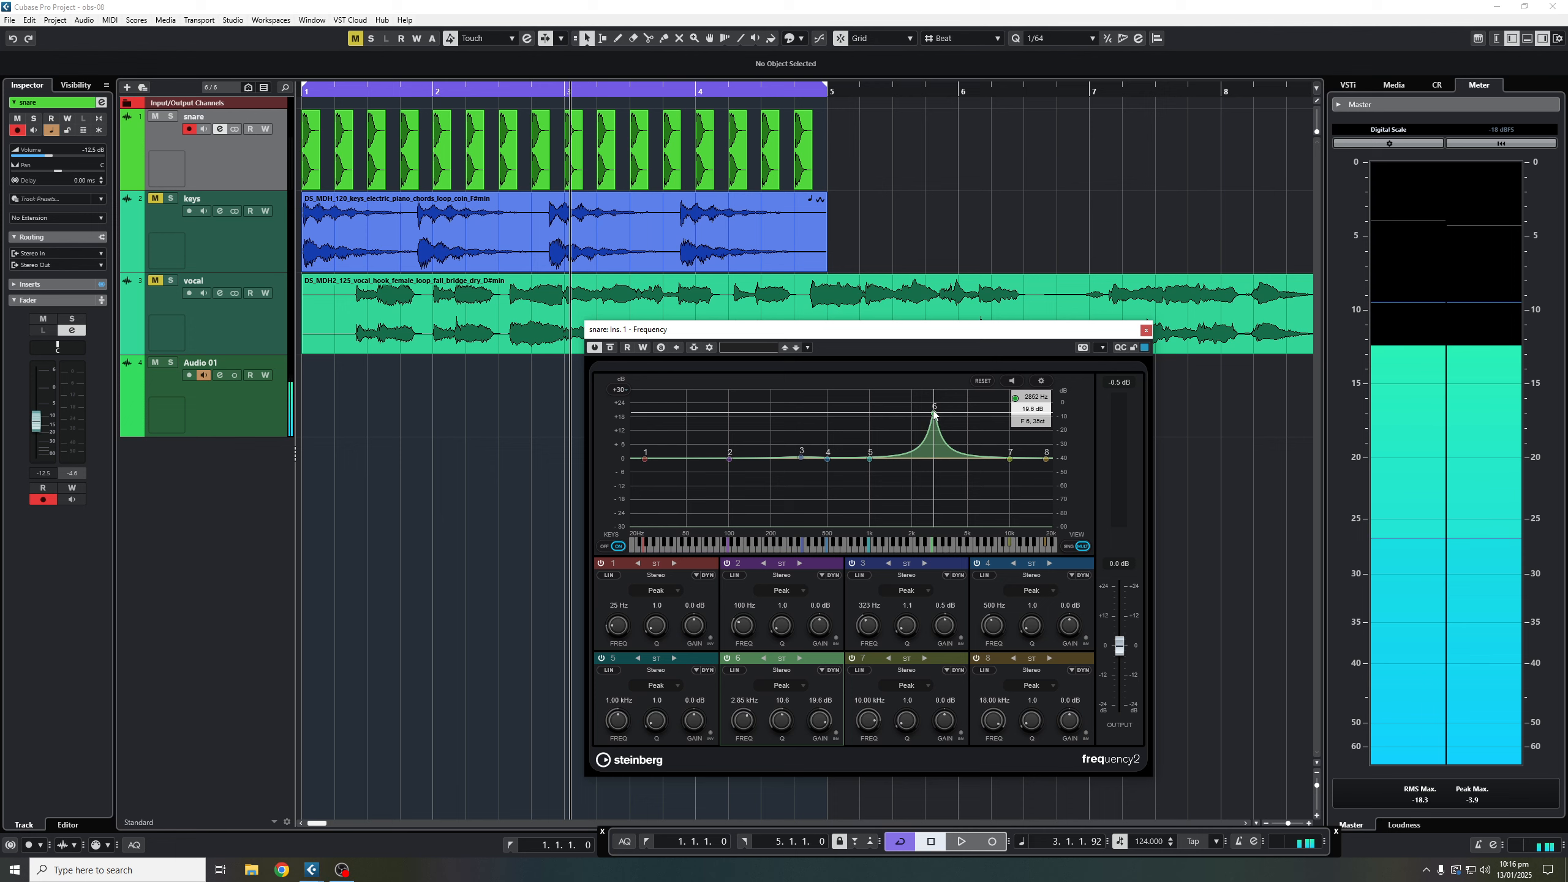
pyautogui.press('space')
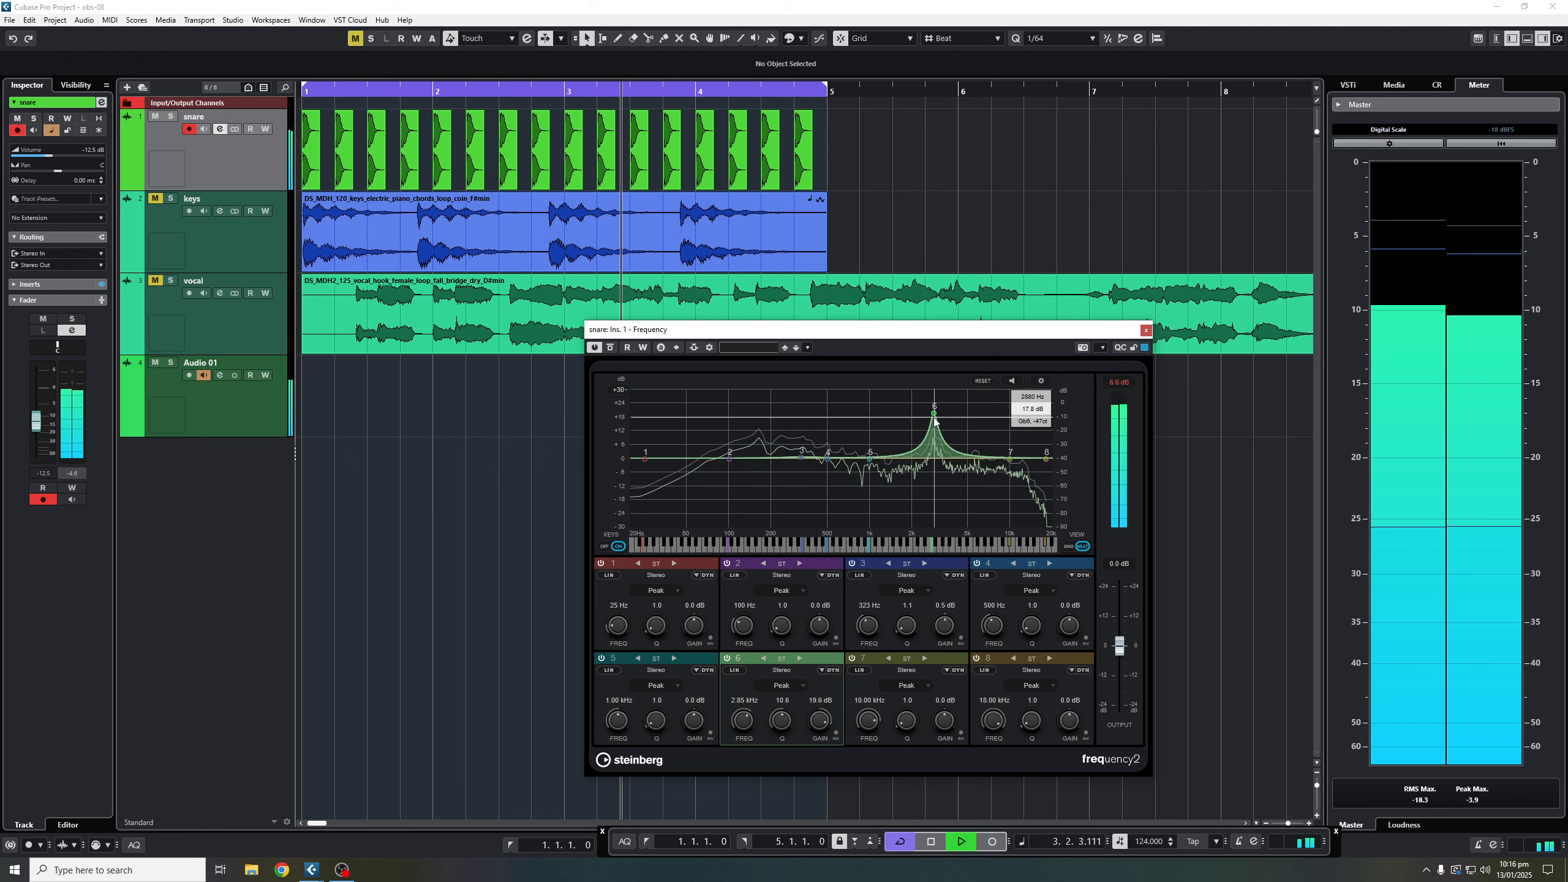
pyautogui.moveTo(935, 414)
pyautogui.mouseDown()
pyautogui.moveTo(964, 414)
pyautogui.moveTo(942, 414)
pyautogui.mouseUp()
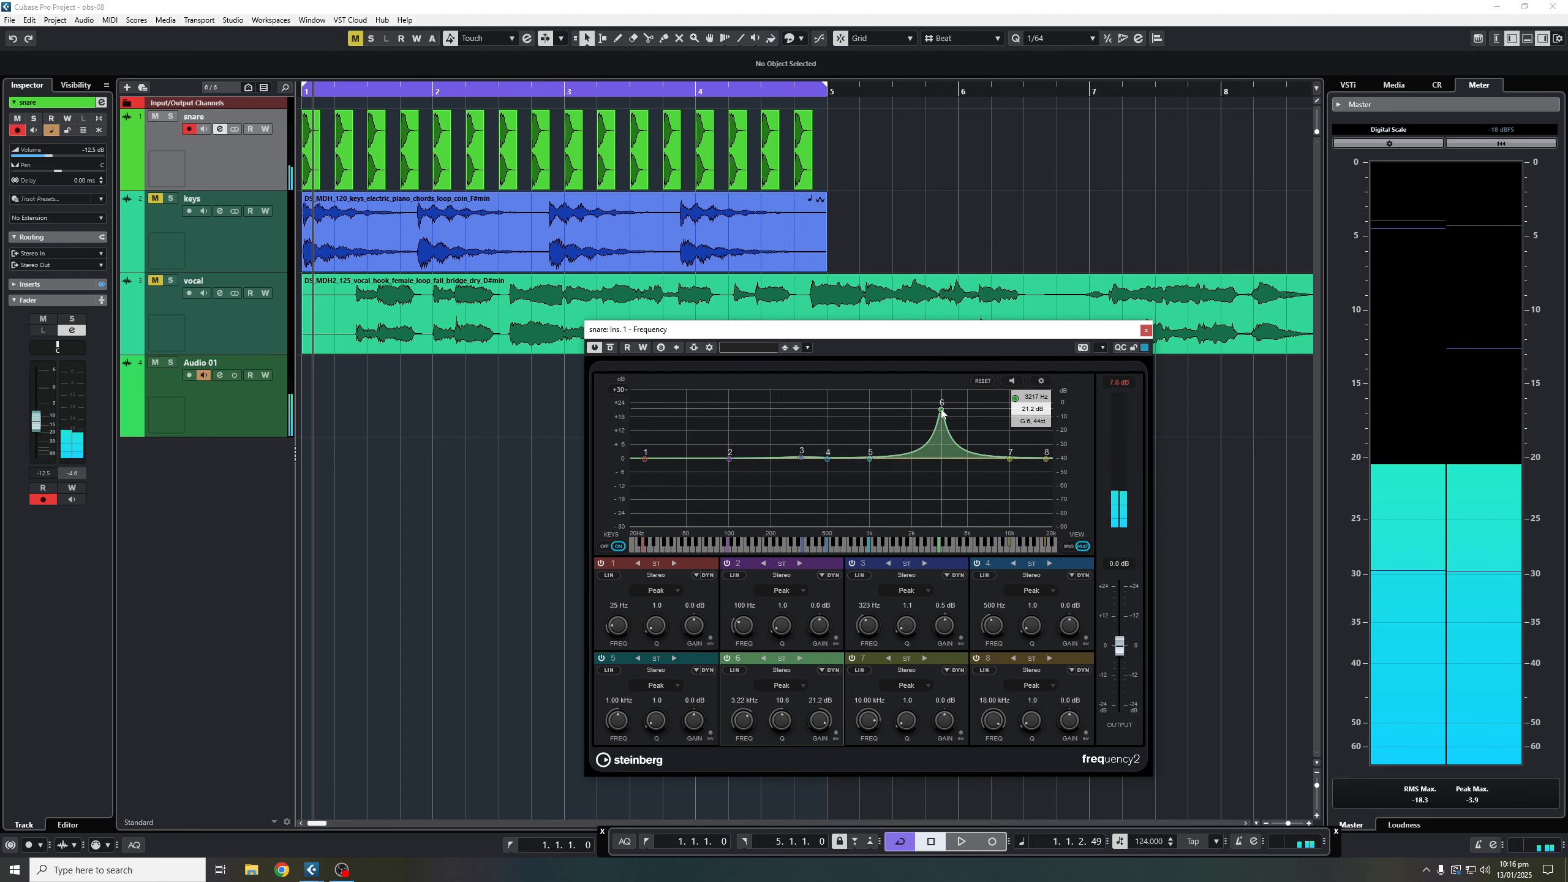
pyautogui.press('space')
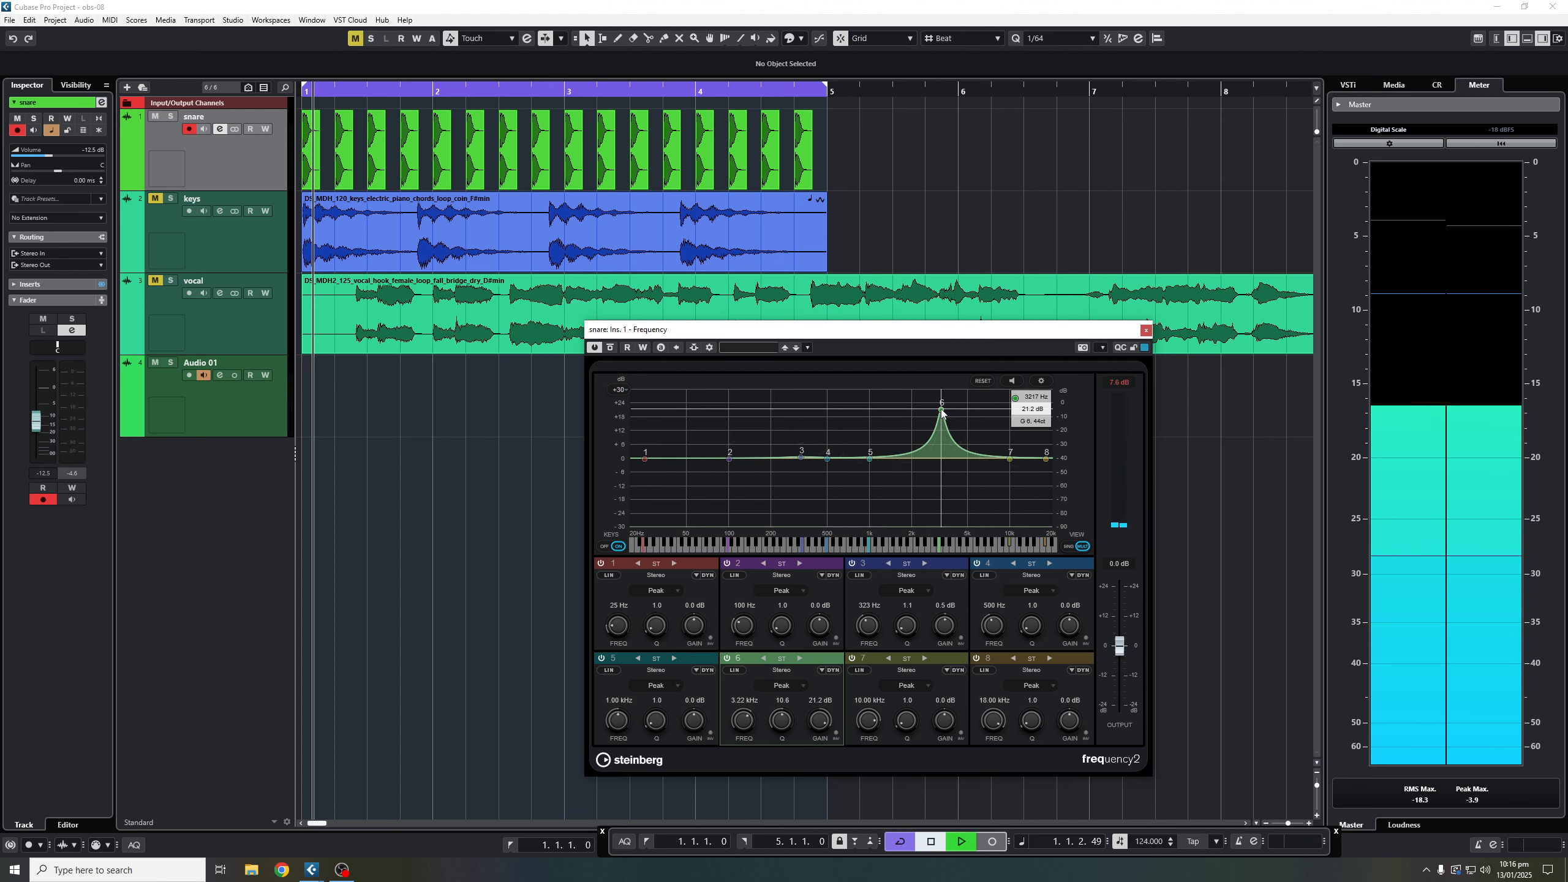
# Step: Turn band 6 into a narrow cut of about -10.9 dB at 3.25 kHz with a Q of about 12.2
pyautogui.moveTo(943, 414); pyautogui.dragTo(943, 503)
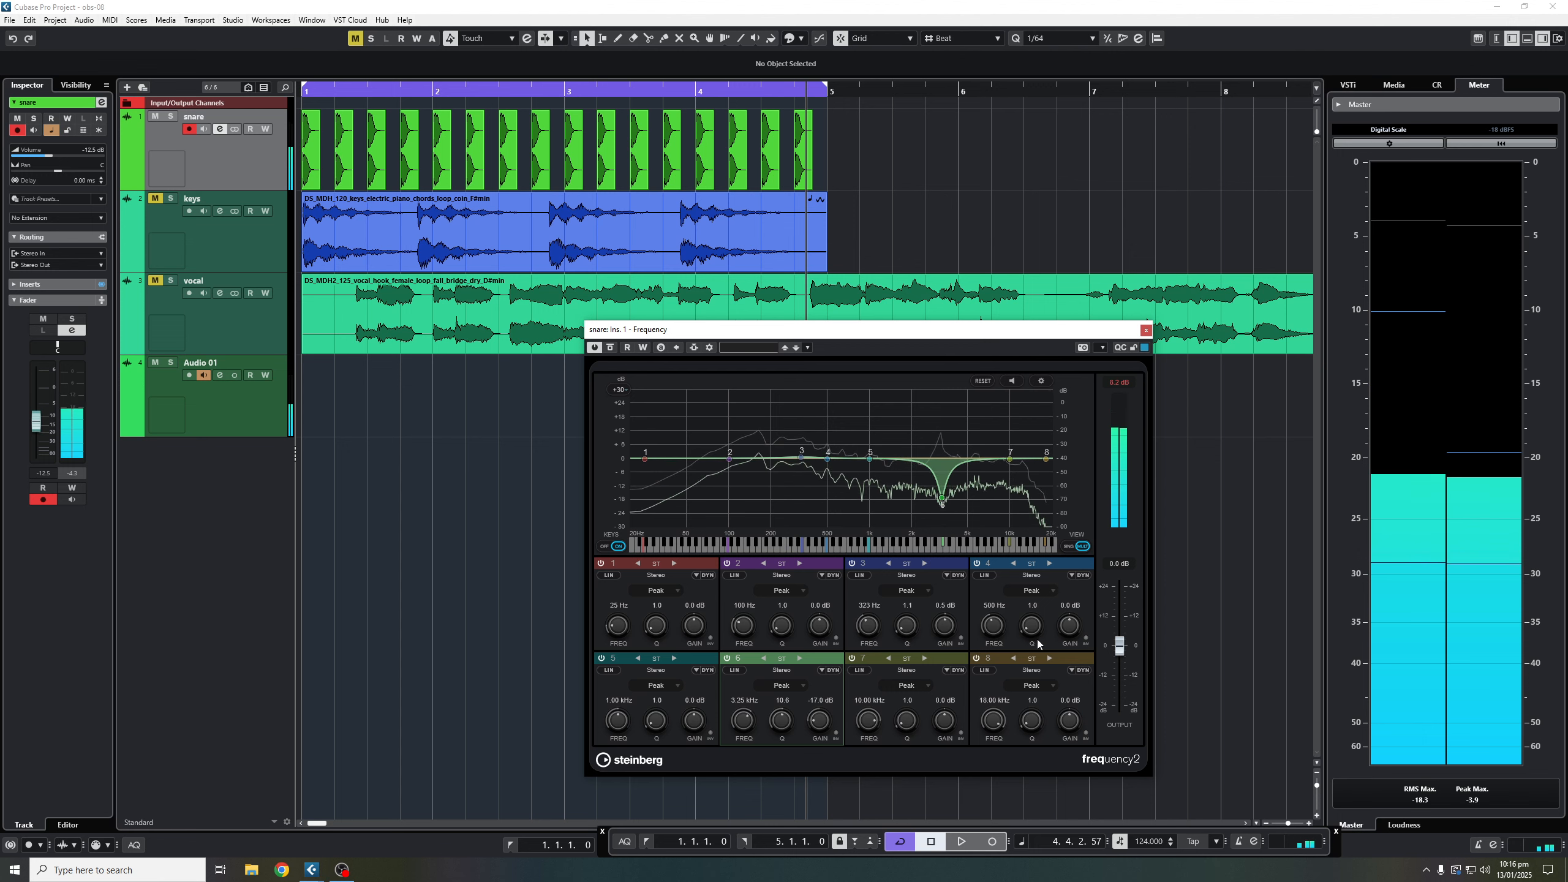
pyautogui.moveTo(787, 720); pyautogui.dragTo(788, 707)
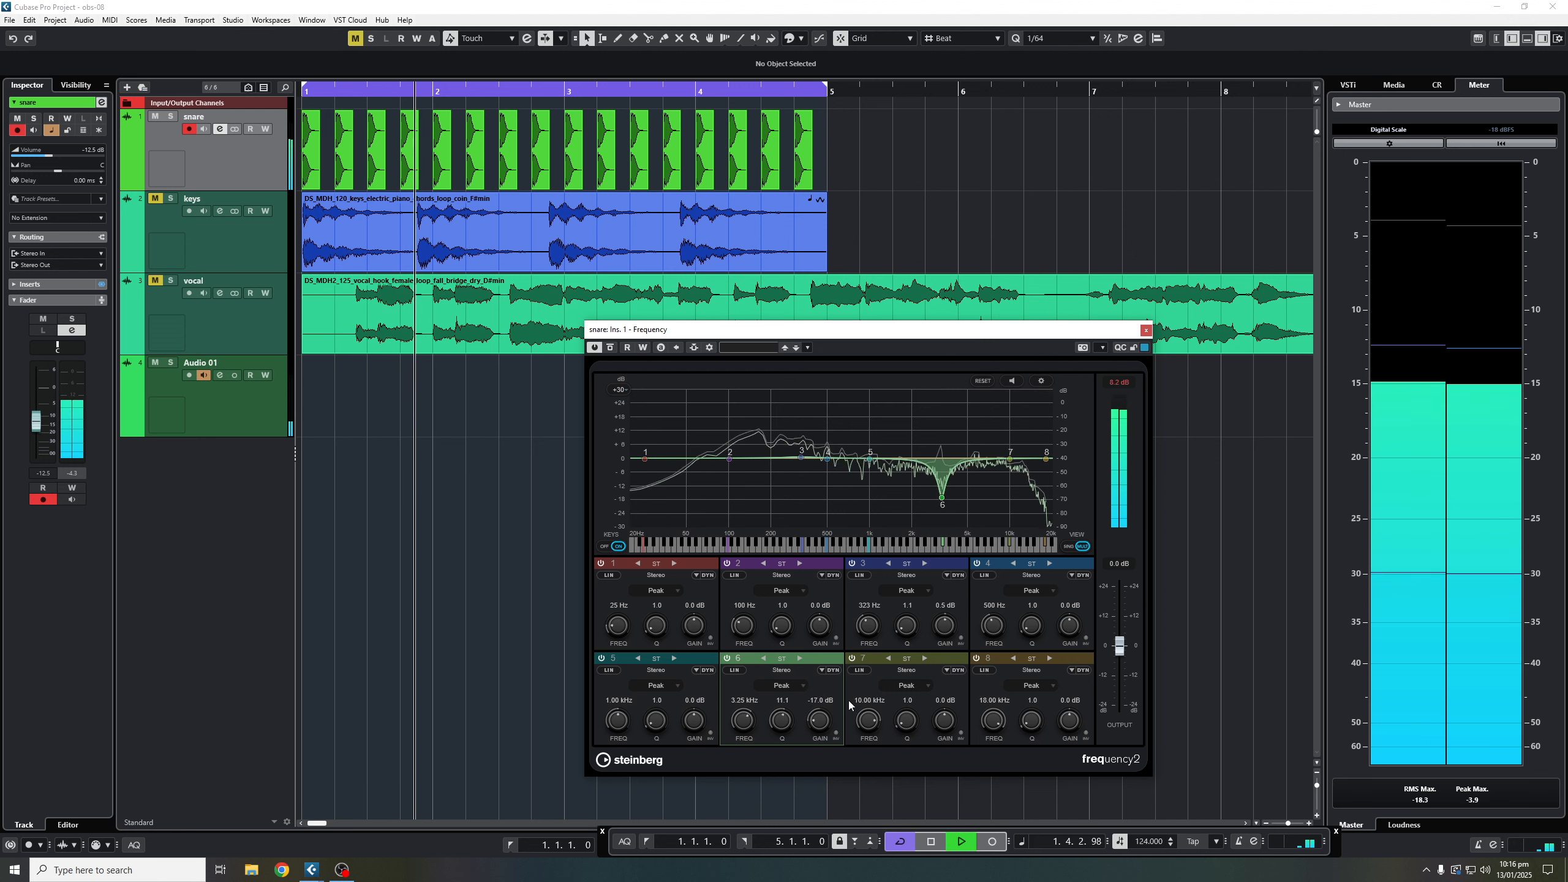
pyautogui.moveTo(784, 722); pyautogui.dragTo(786, 708)
pyautogui.moveTo(942, 502); pyautogui.dragTo(943, 488)
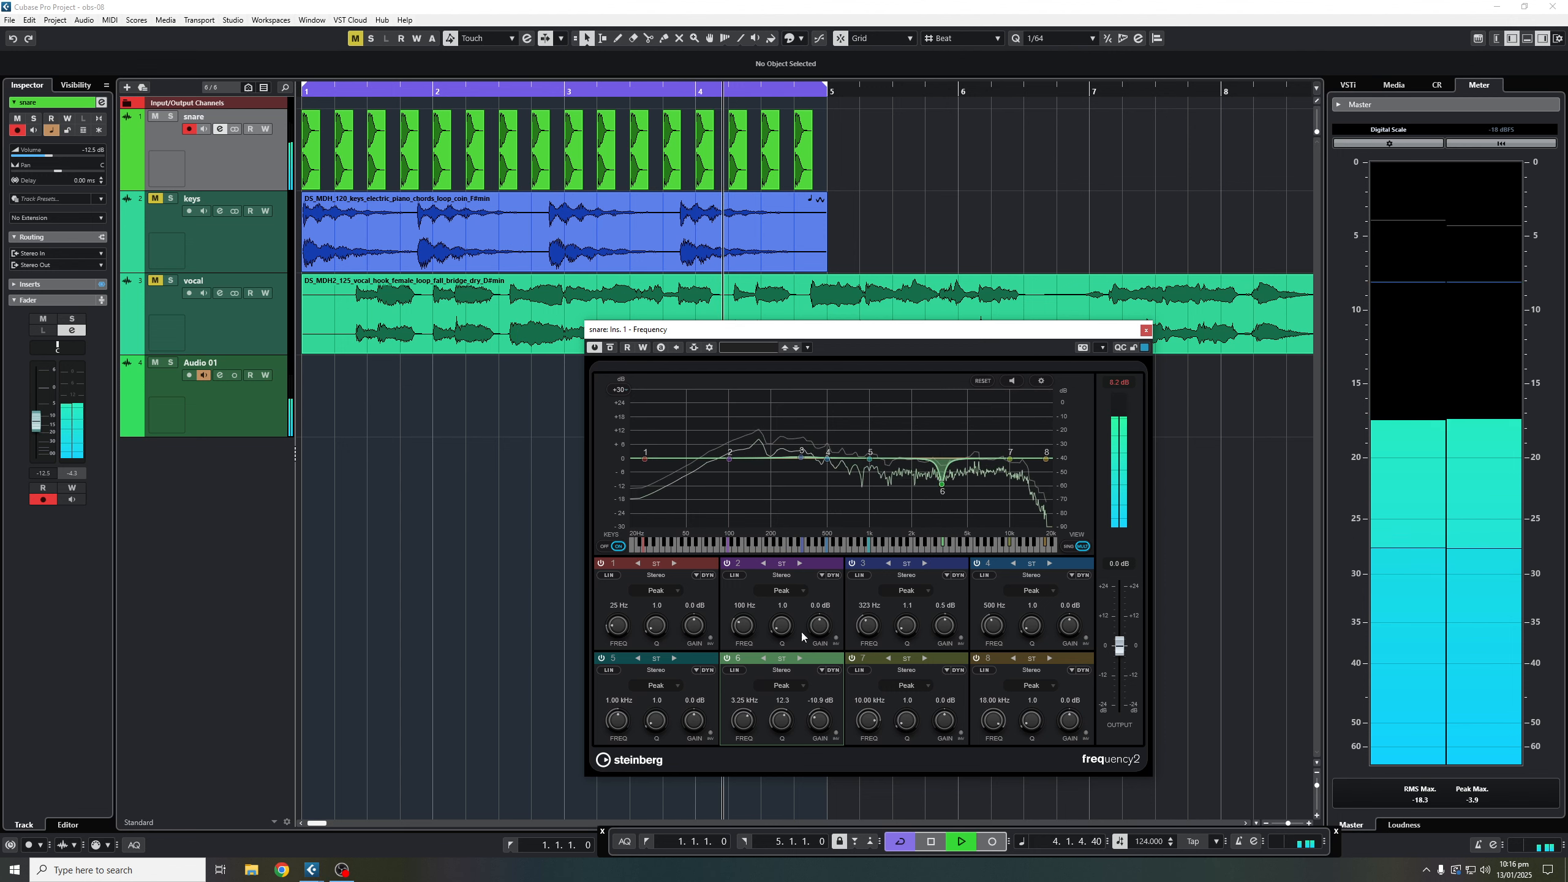
# Step: Bypass and re-enable band 6 during playback to compare the snare with and without the cut
pyautogui.click(728, 659)
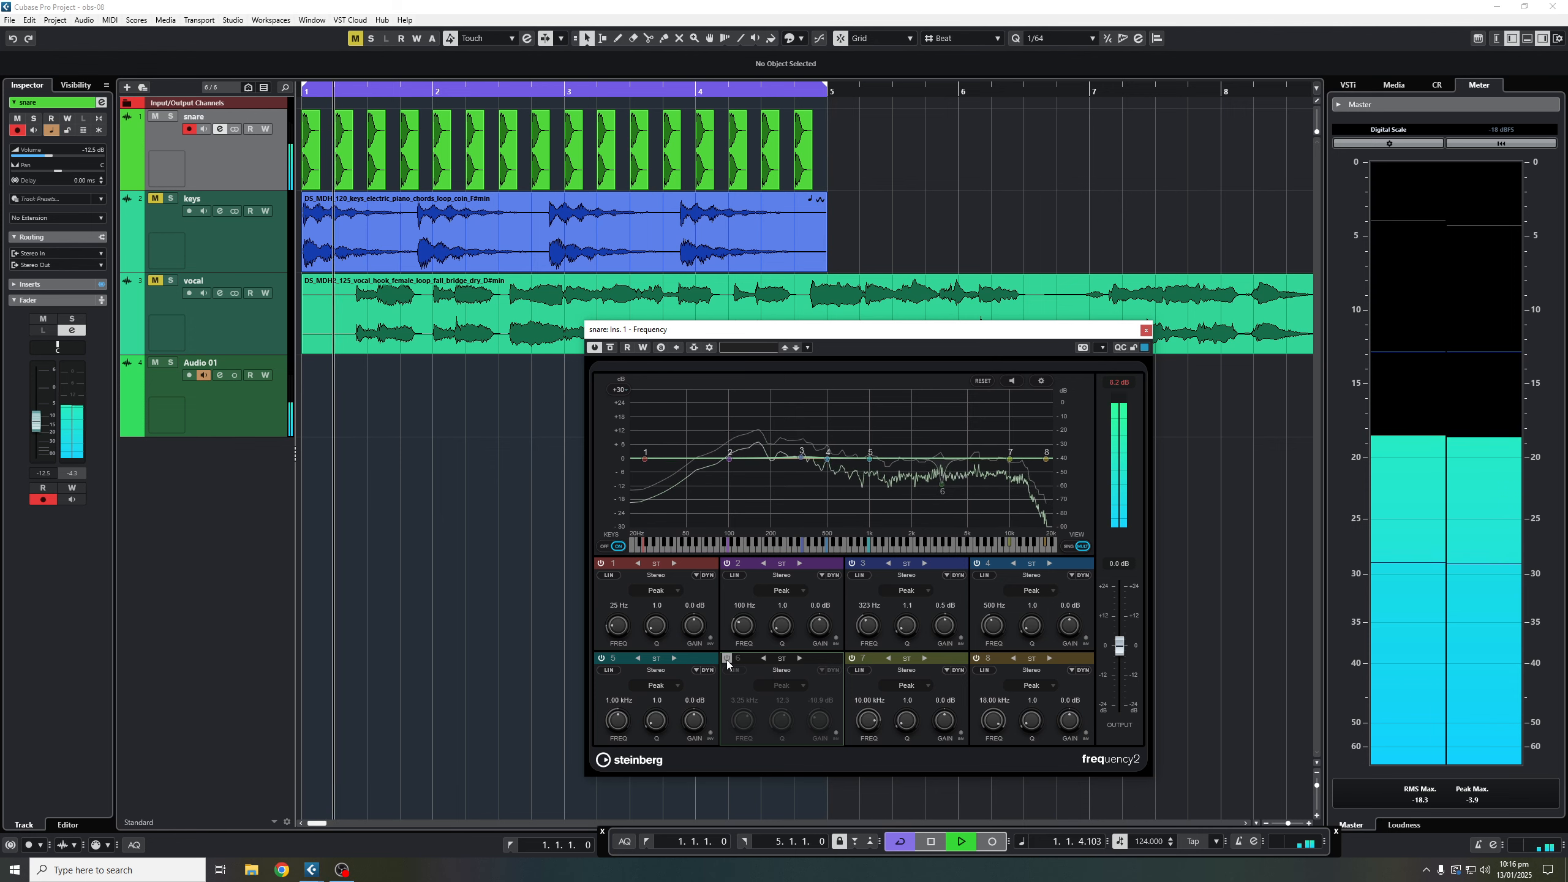
pyautogui.click(727, 659)
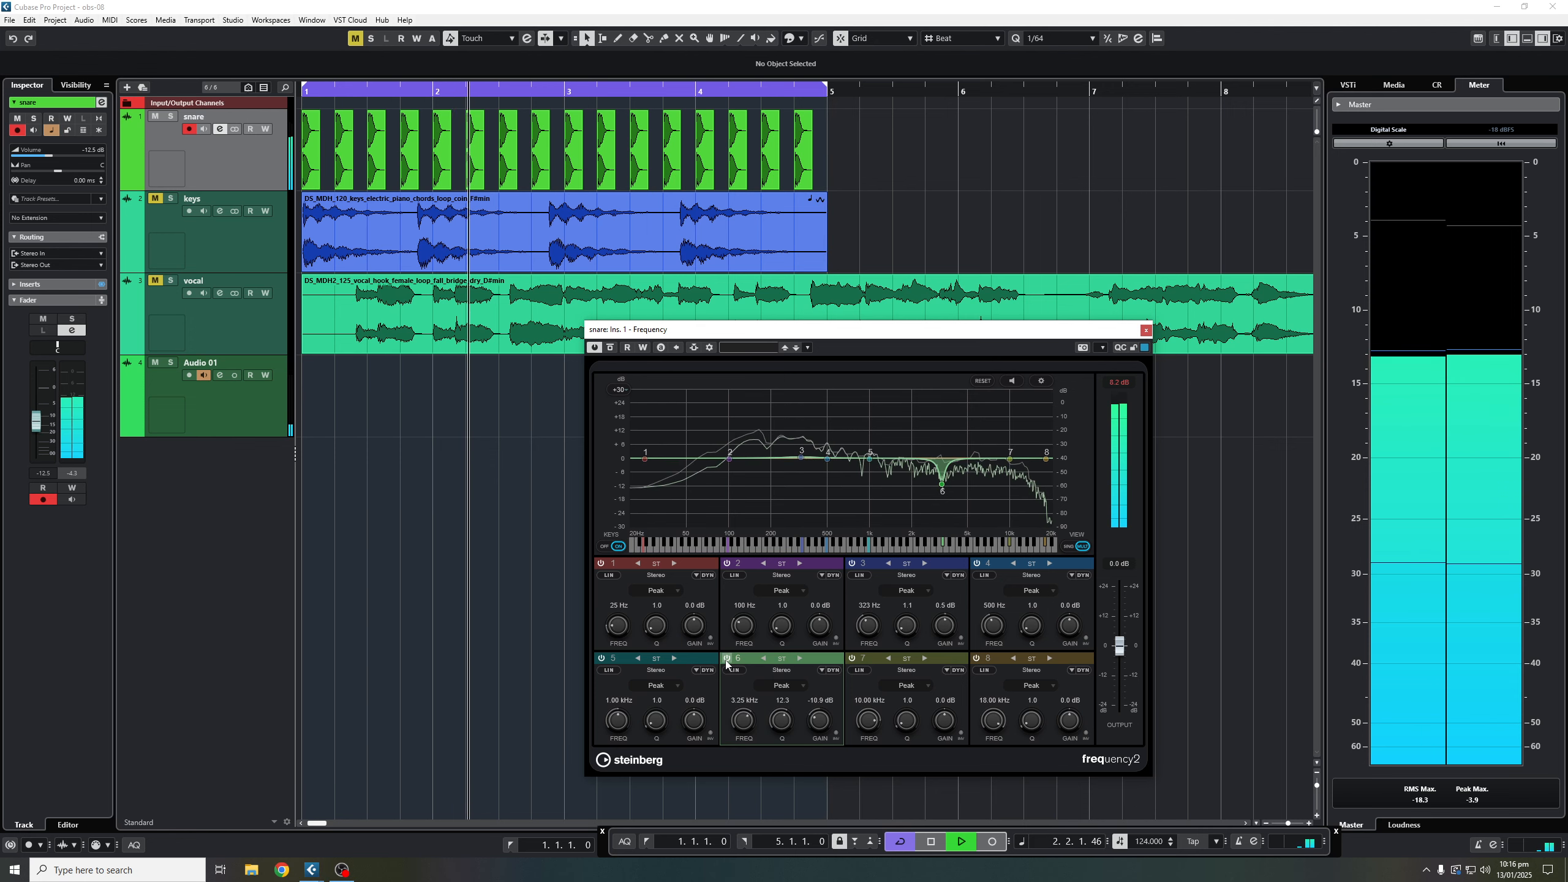
pyautogui.press('space')
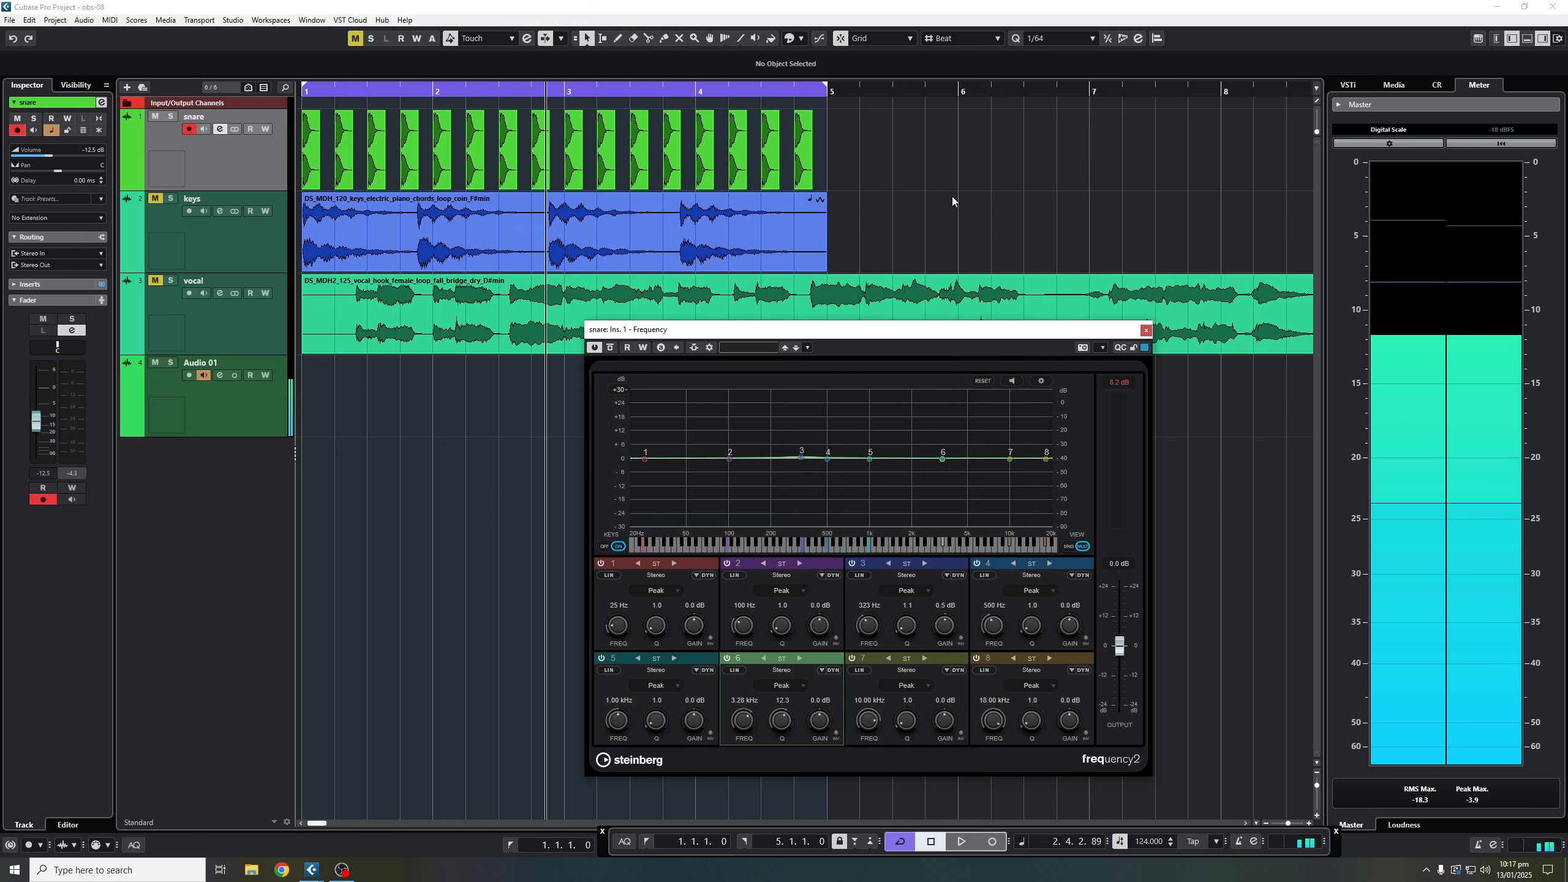
# Step: Change band 1 to a Cut 96 low-cut filter and raise its frequency to about 121 Hz
pyautogui.press('space')
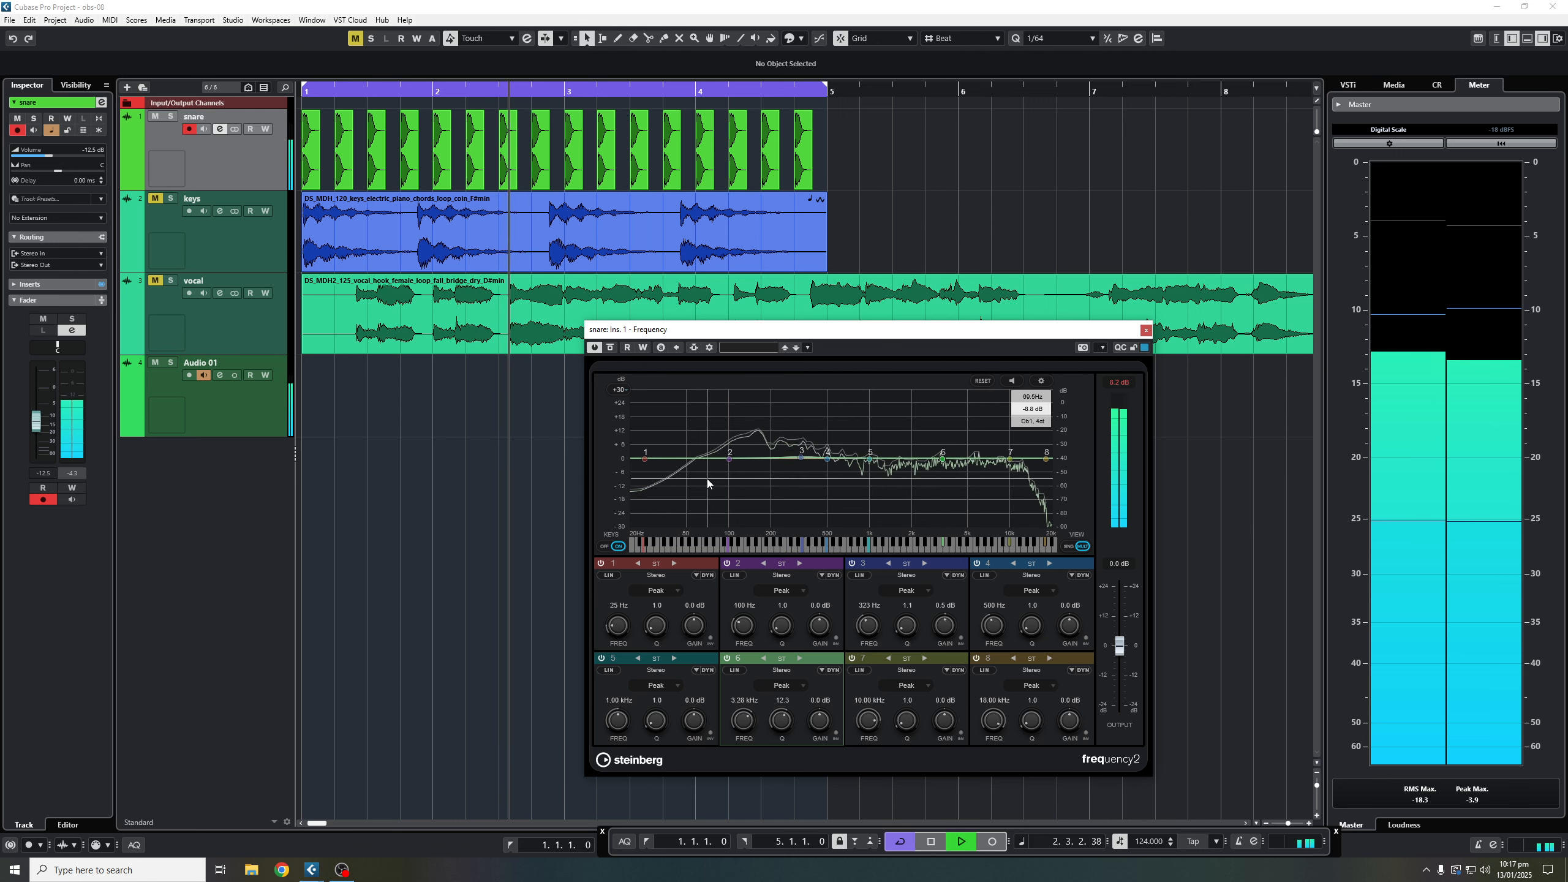
pyautogui.click(657, 591)
pyautogui.click(682, 659)
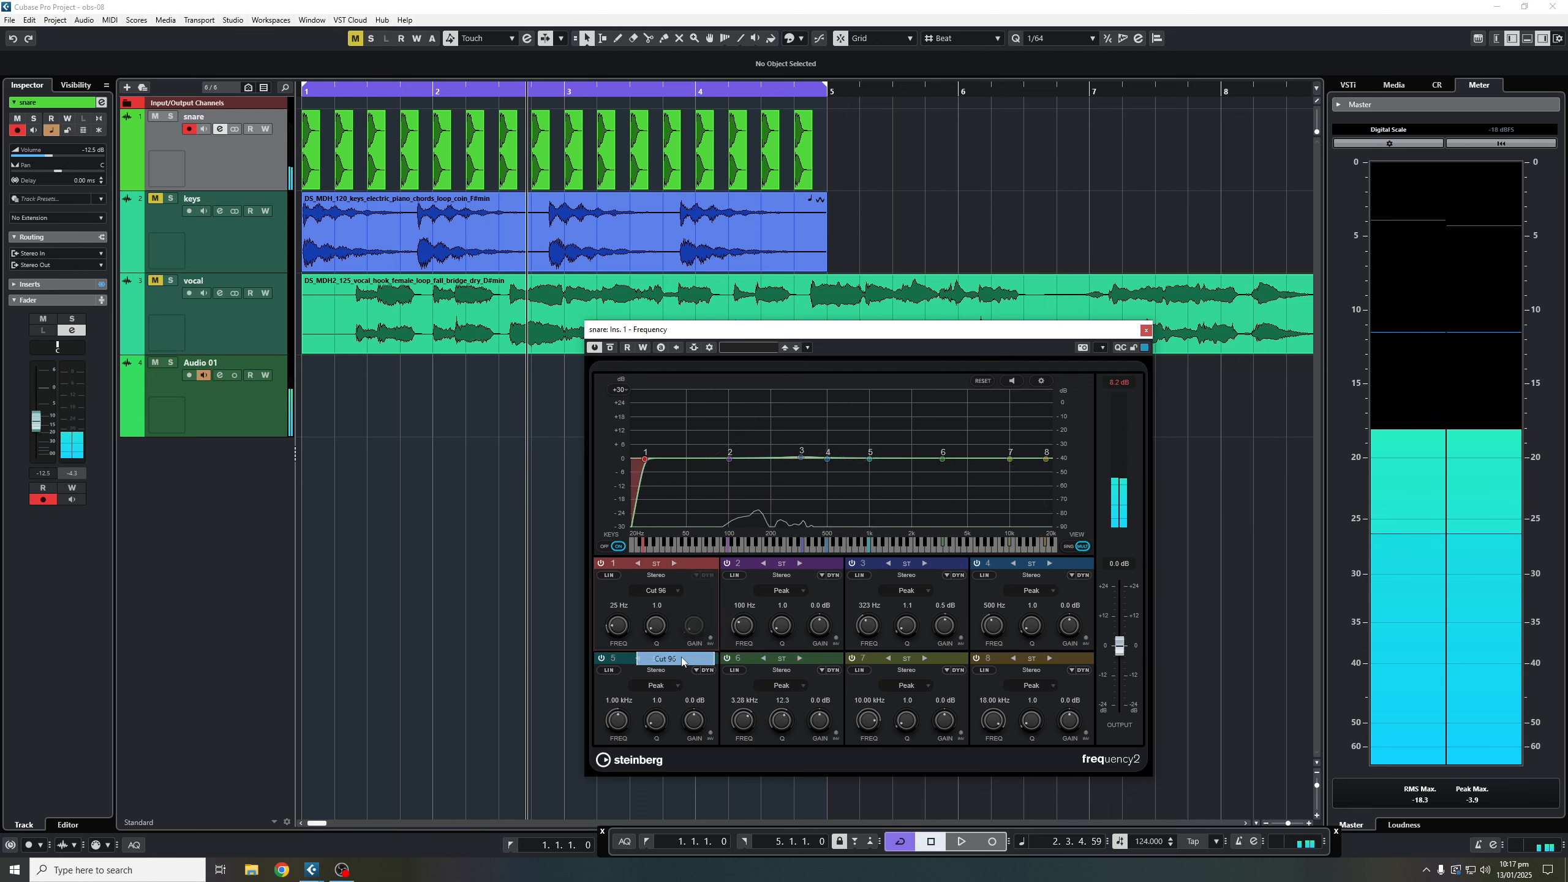
pyautogui.moveTo(645, 461); pyautogui.dragTo(742, 462)
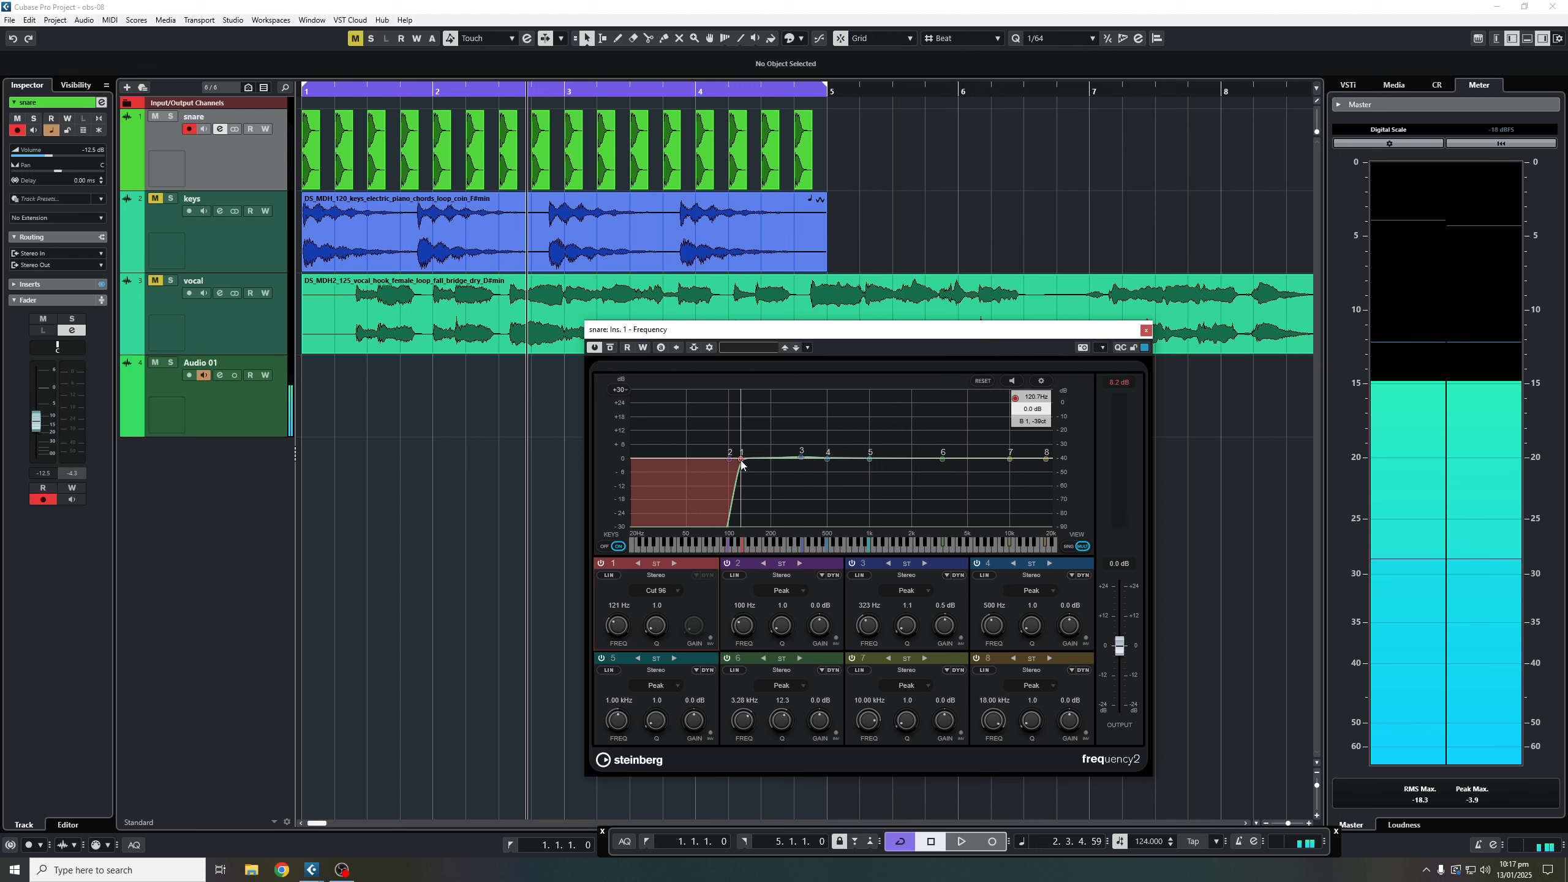
# Step: Play the loop from the start with the Frequency EQ bypassed to hear the snare without the low cut
pyautogui.press('space')
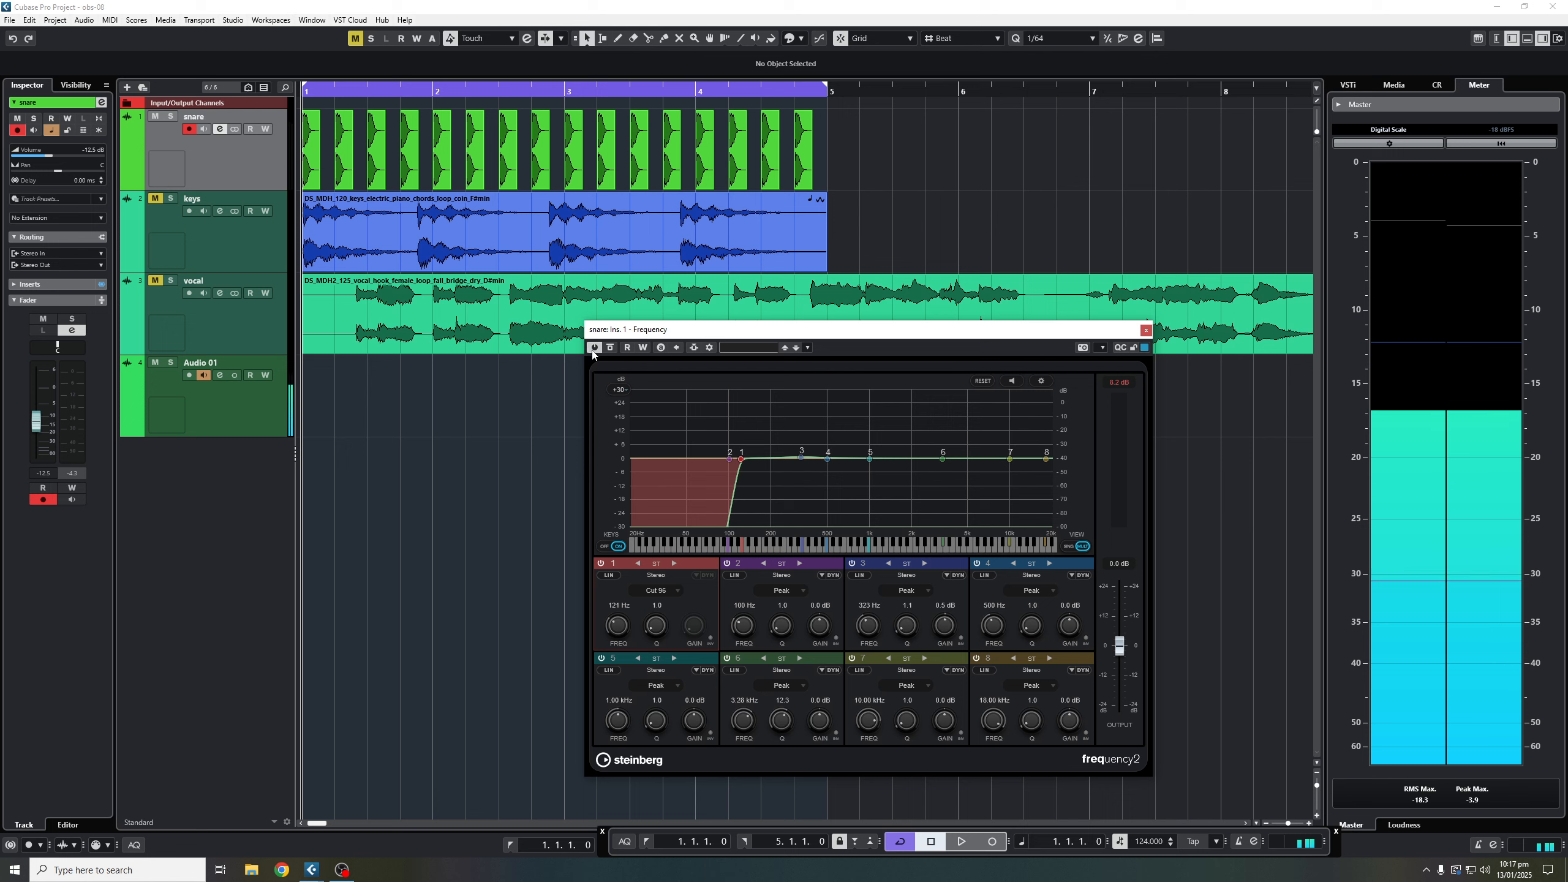
pyautogui.press('space')
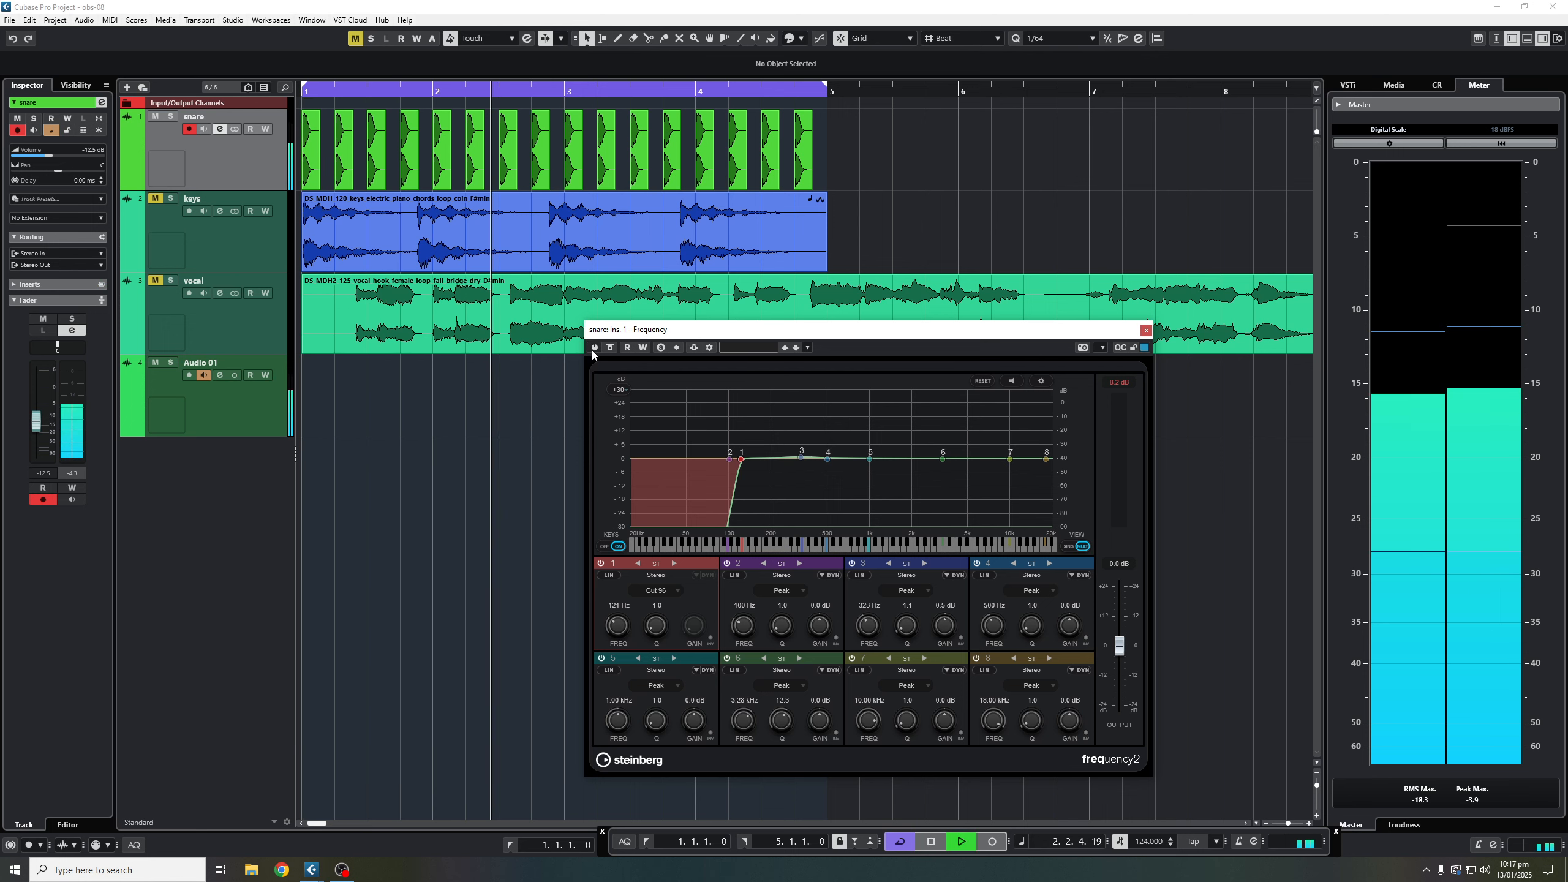
# Step: Re-enable the Frequency EQ and boost band 3 by about 4.5 dB at about 487 Hz during playback
pyautogui.click(593, 350)
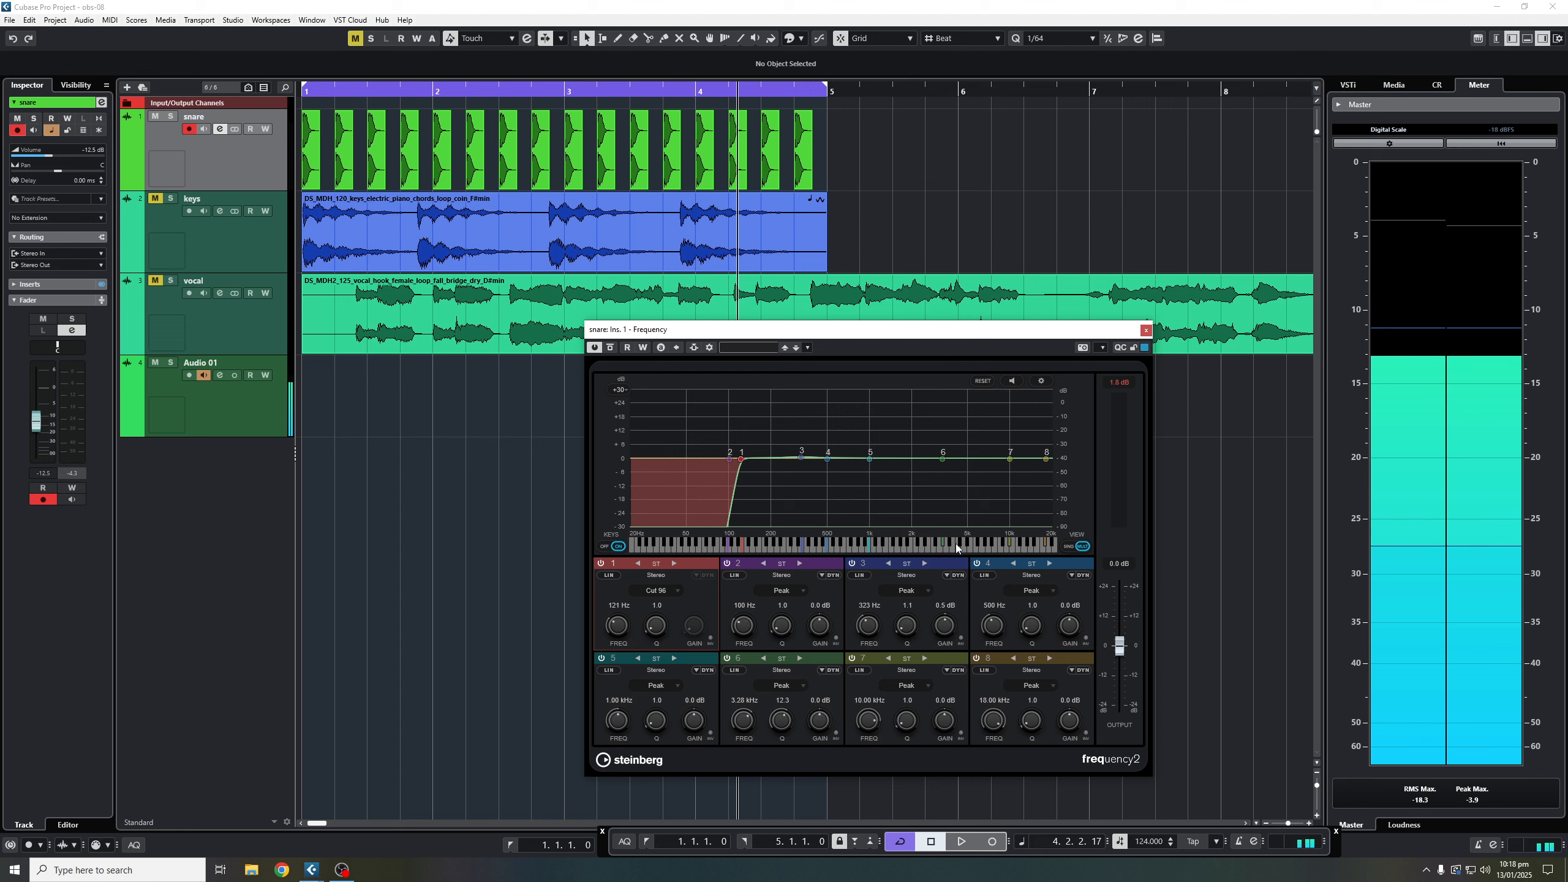
pyautogui.moveTo(801, 458); pyautogui.dragTo(828, 452)
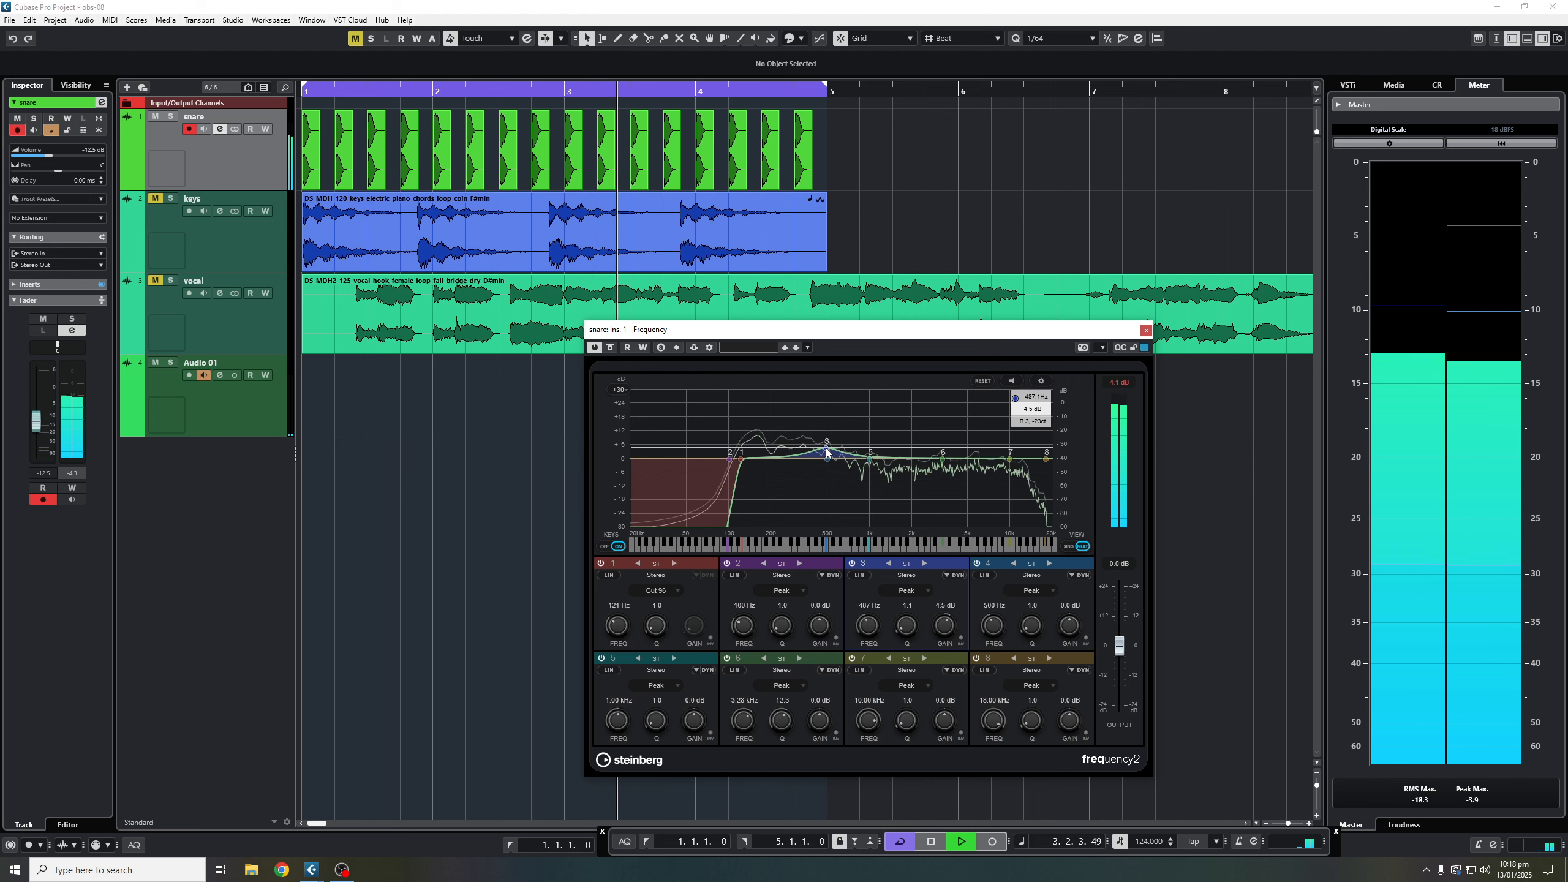
pyautogui.press('space')
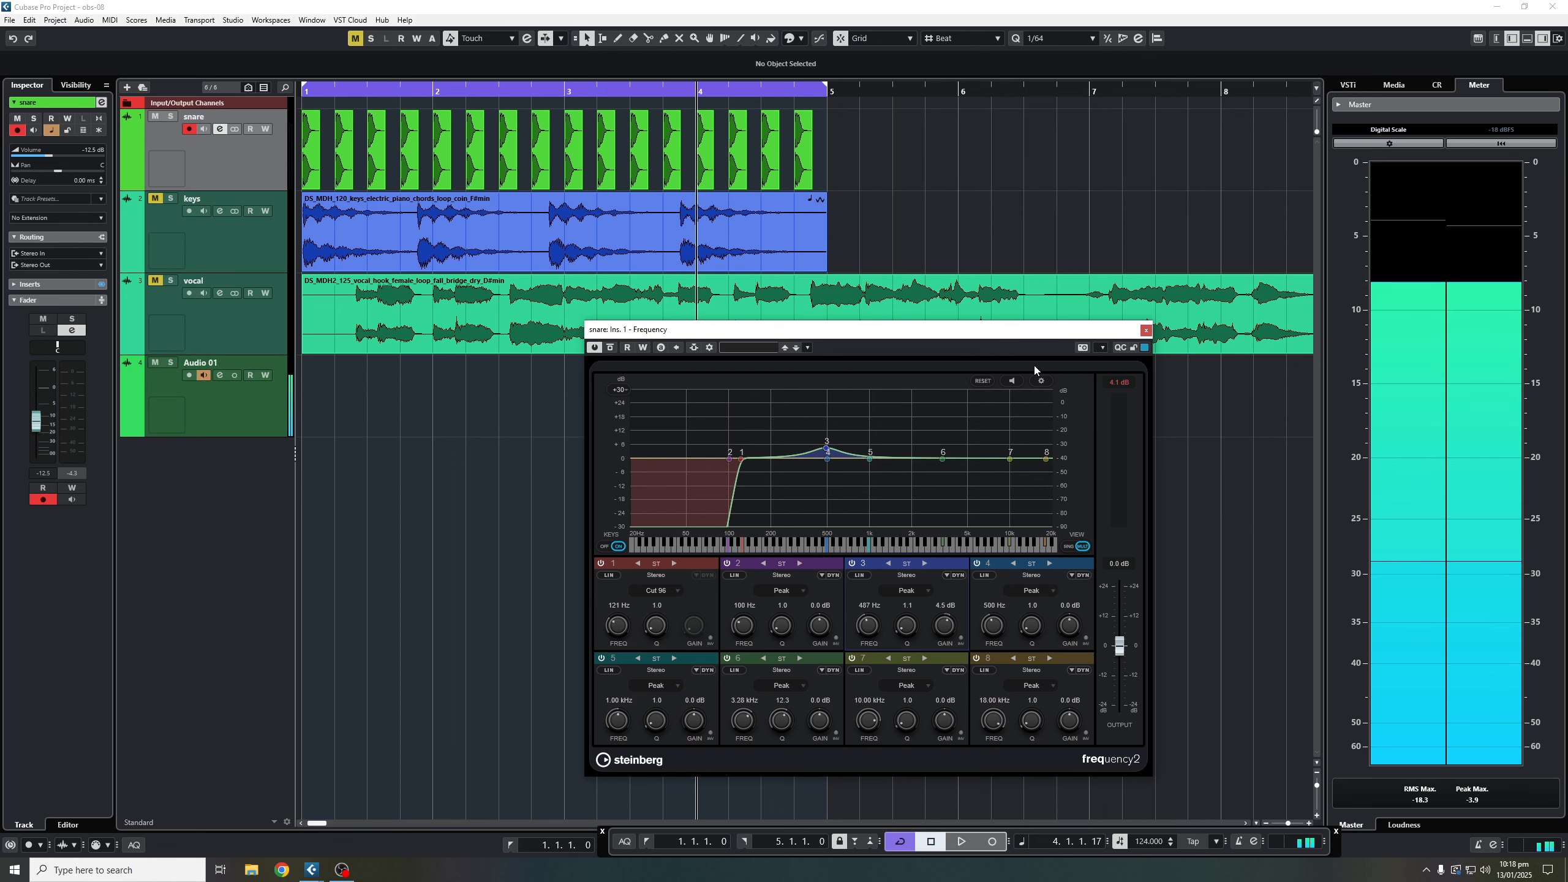
# Step: Swap the mute from the keys track to the snare track and open the keys track's channel settings
pyautogui.click(1145, 328)
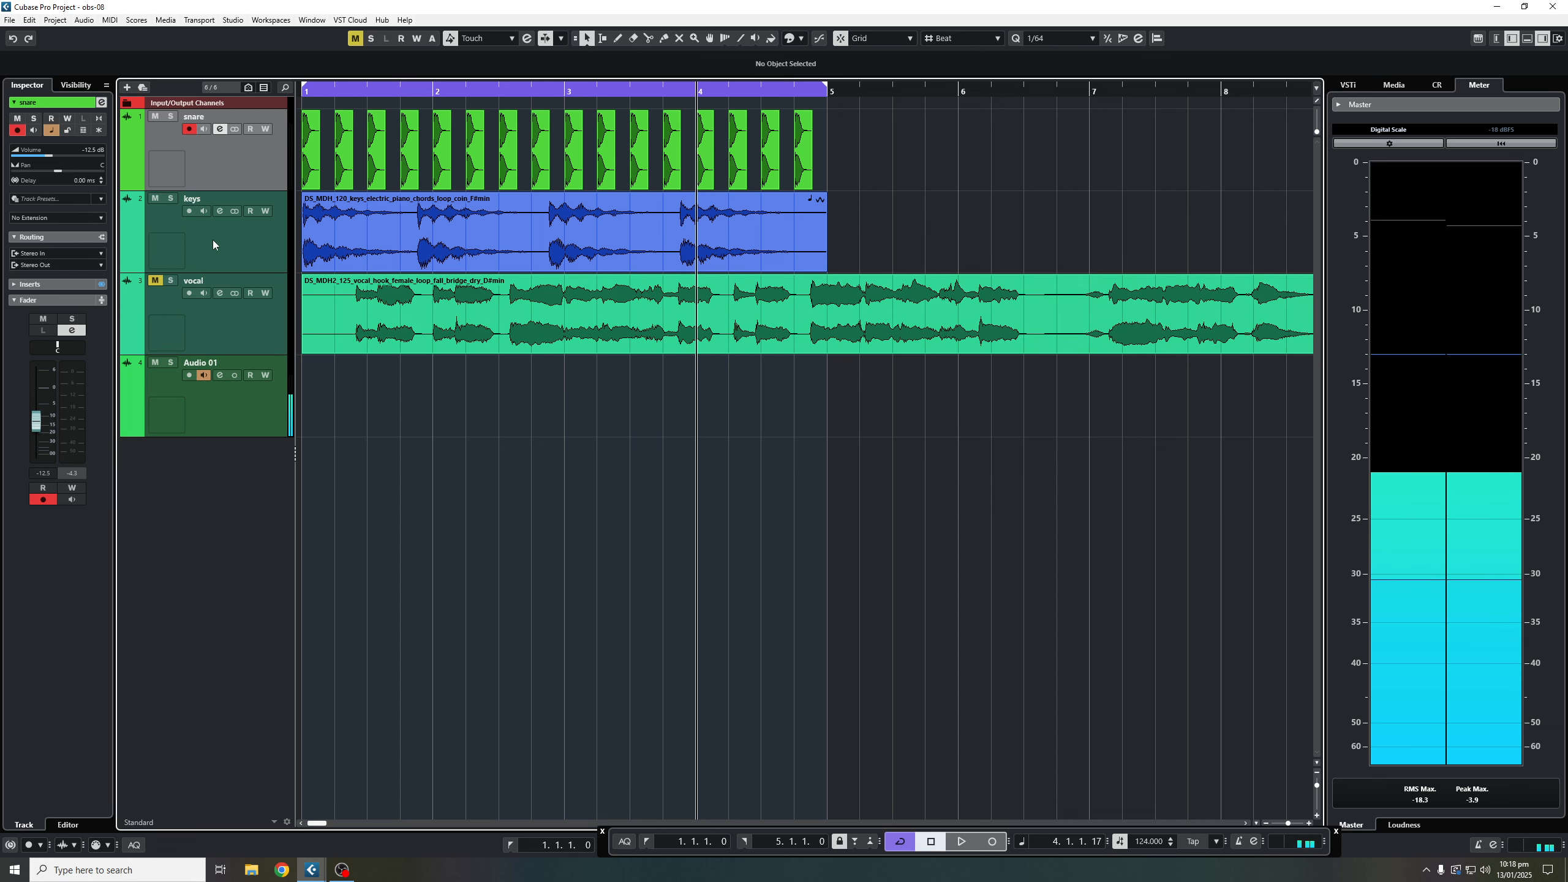
pyautogui.click(221, 212)
pyautogui.click(155, 117)
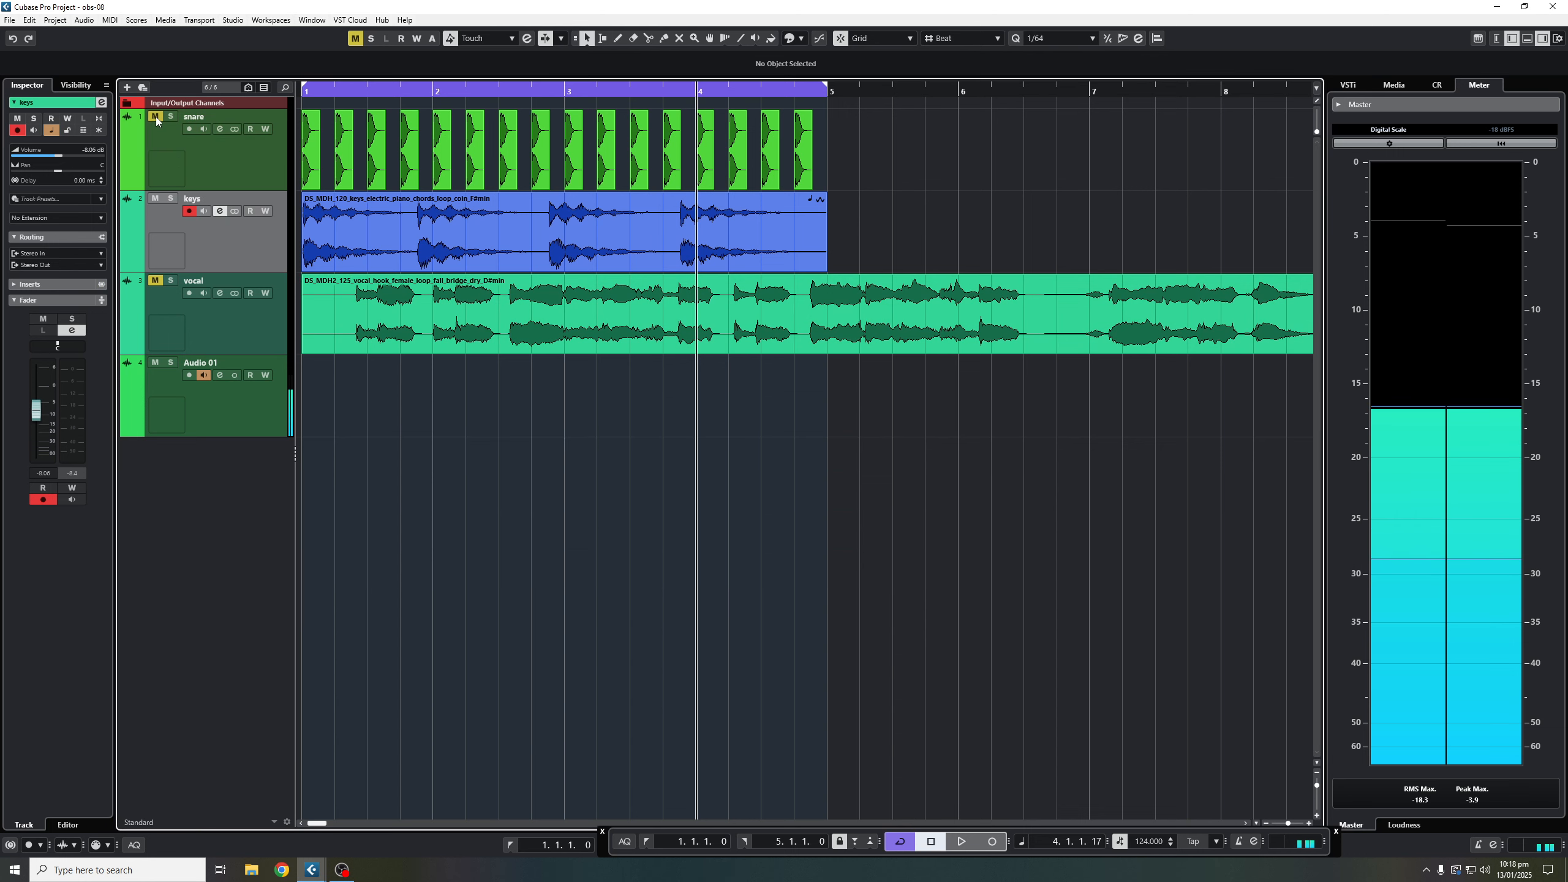
pyautogui.click(219, 212)
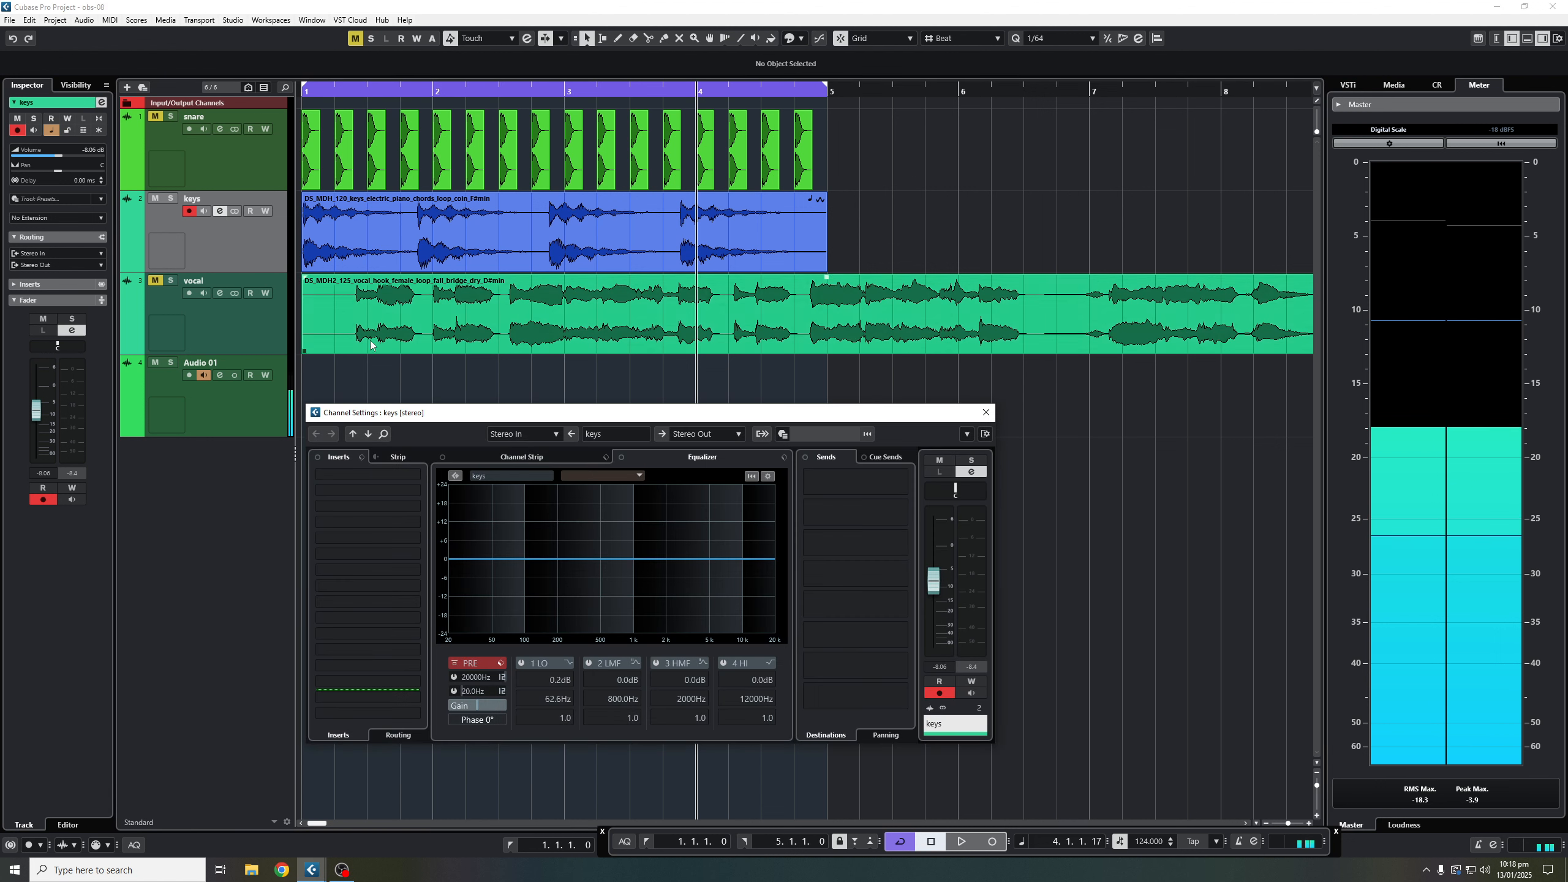
pyautogui.moveTo(460, 422); pyautogui.dragTo(591, 371)
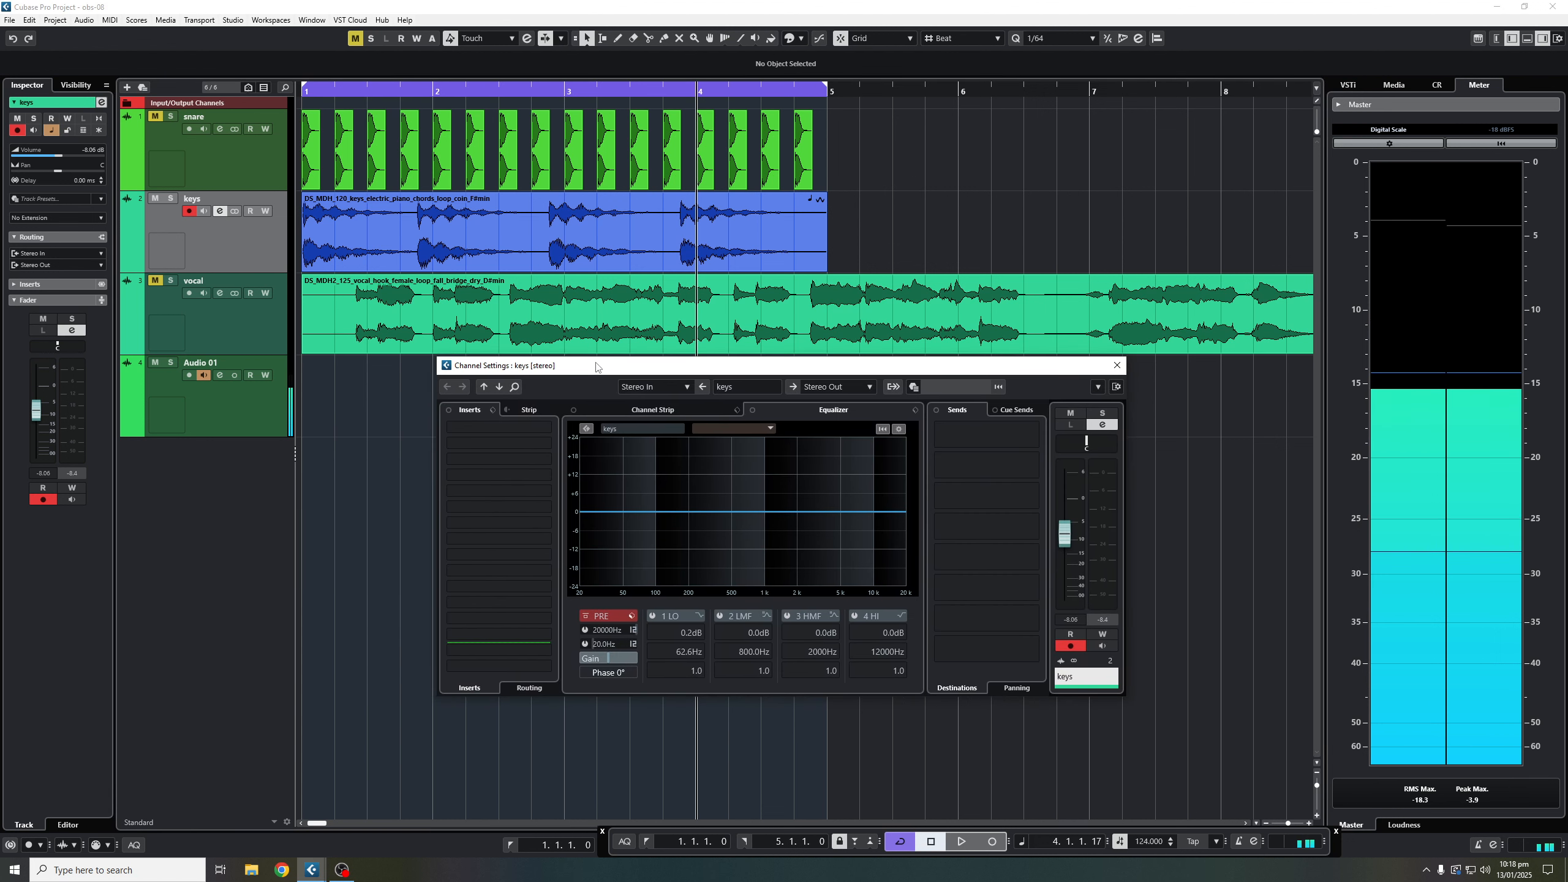
# Step: Add the Frequency EQ to the first insert slot of the keys channel and position its window
pyautogui.click(527, 431)
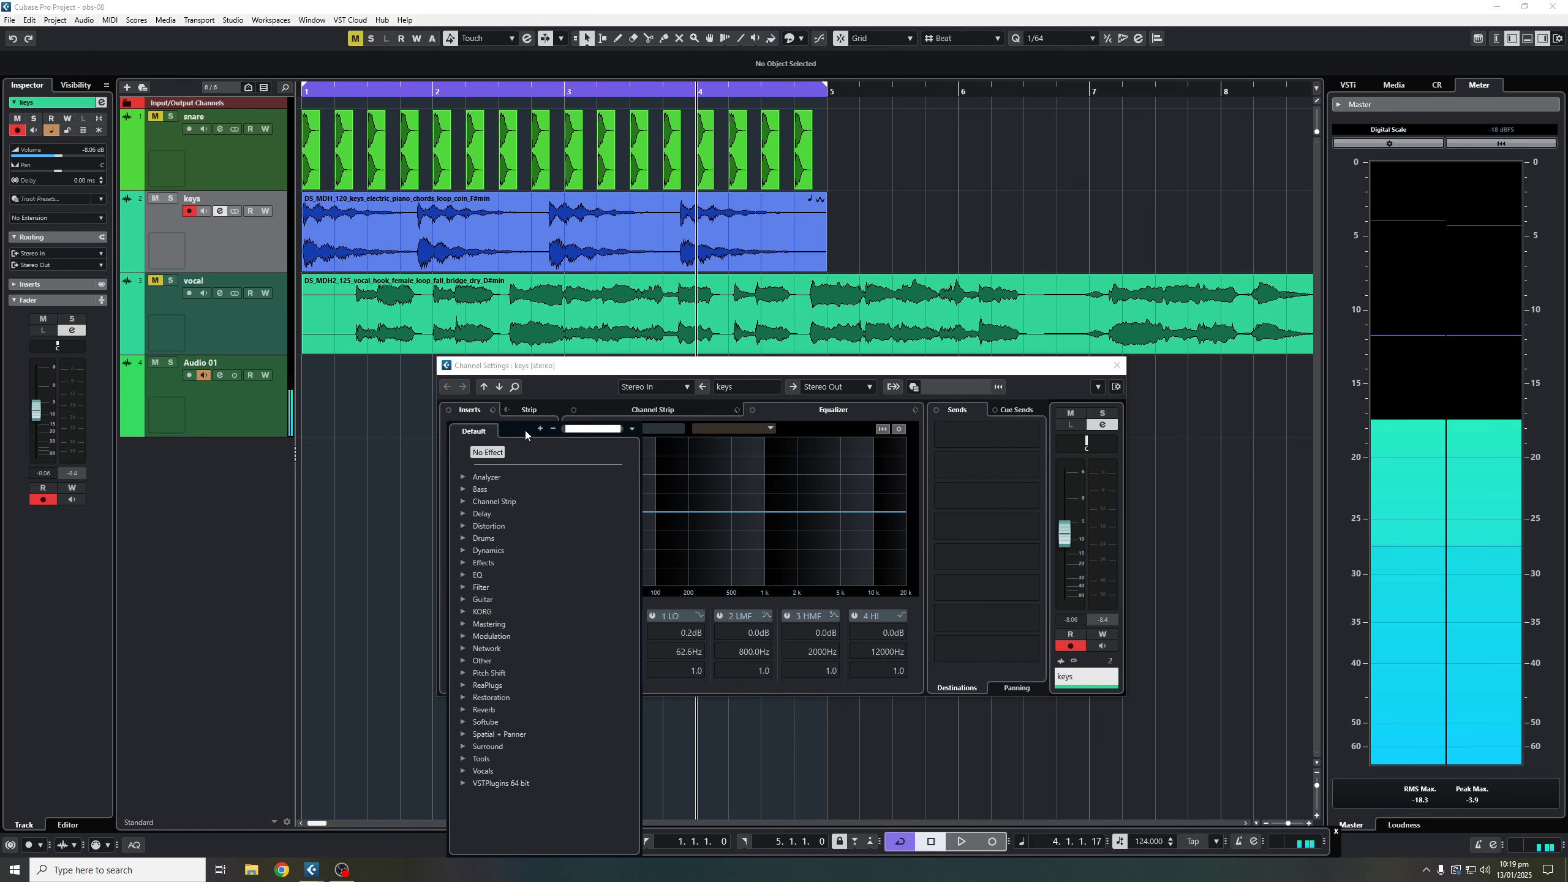
pyautogui.write('fre')
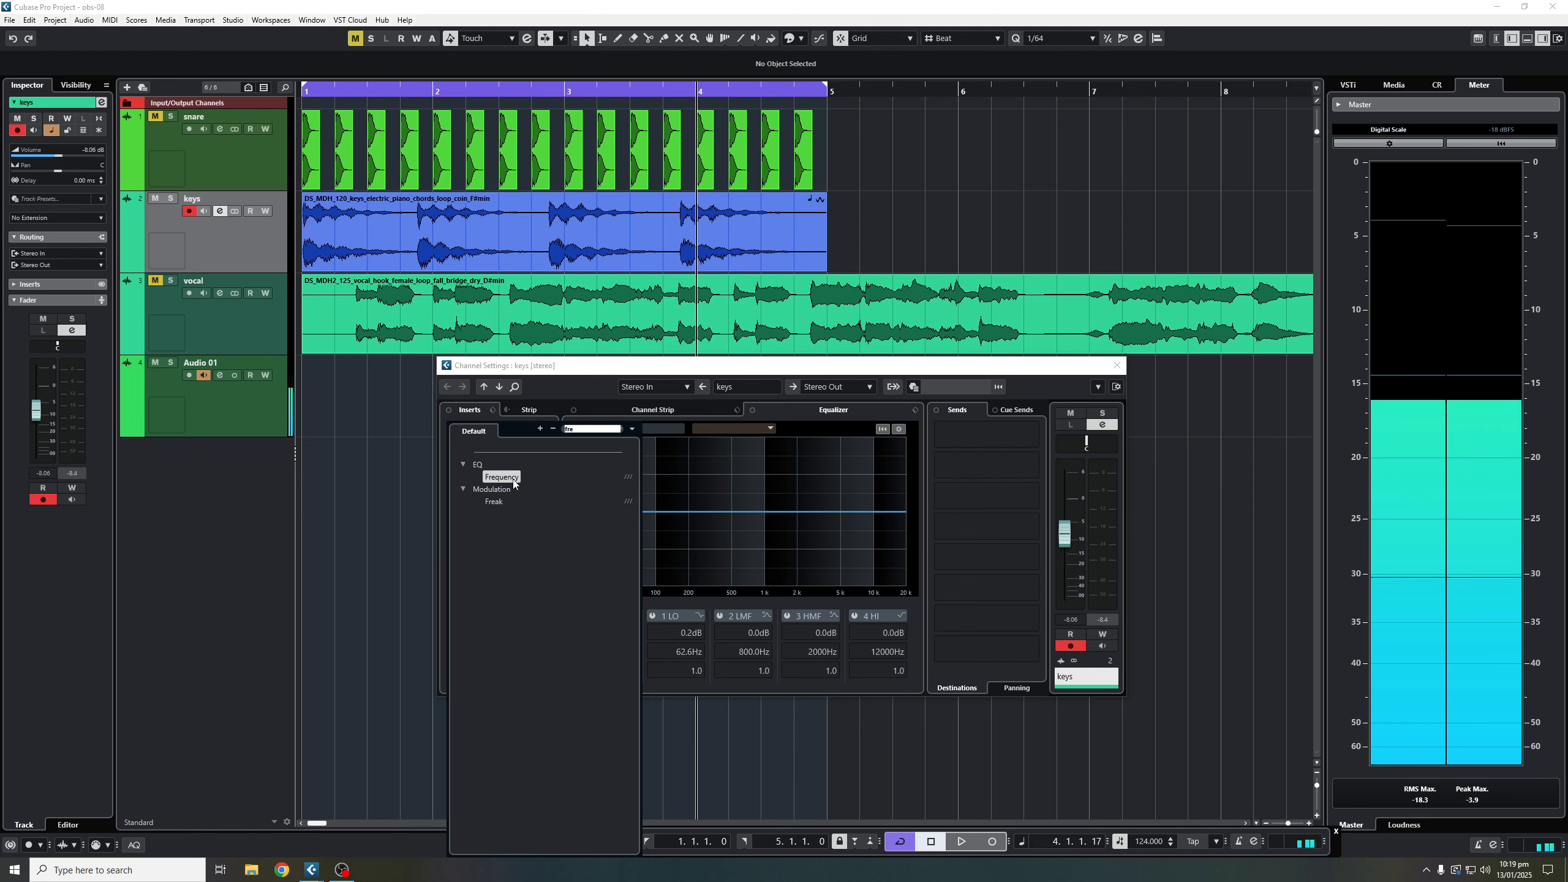
pyautogui.click(509, 479)
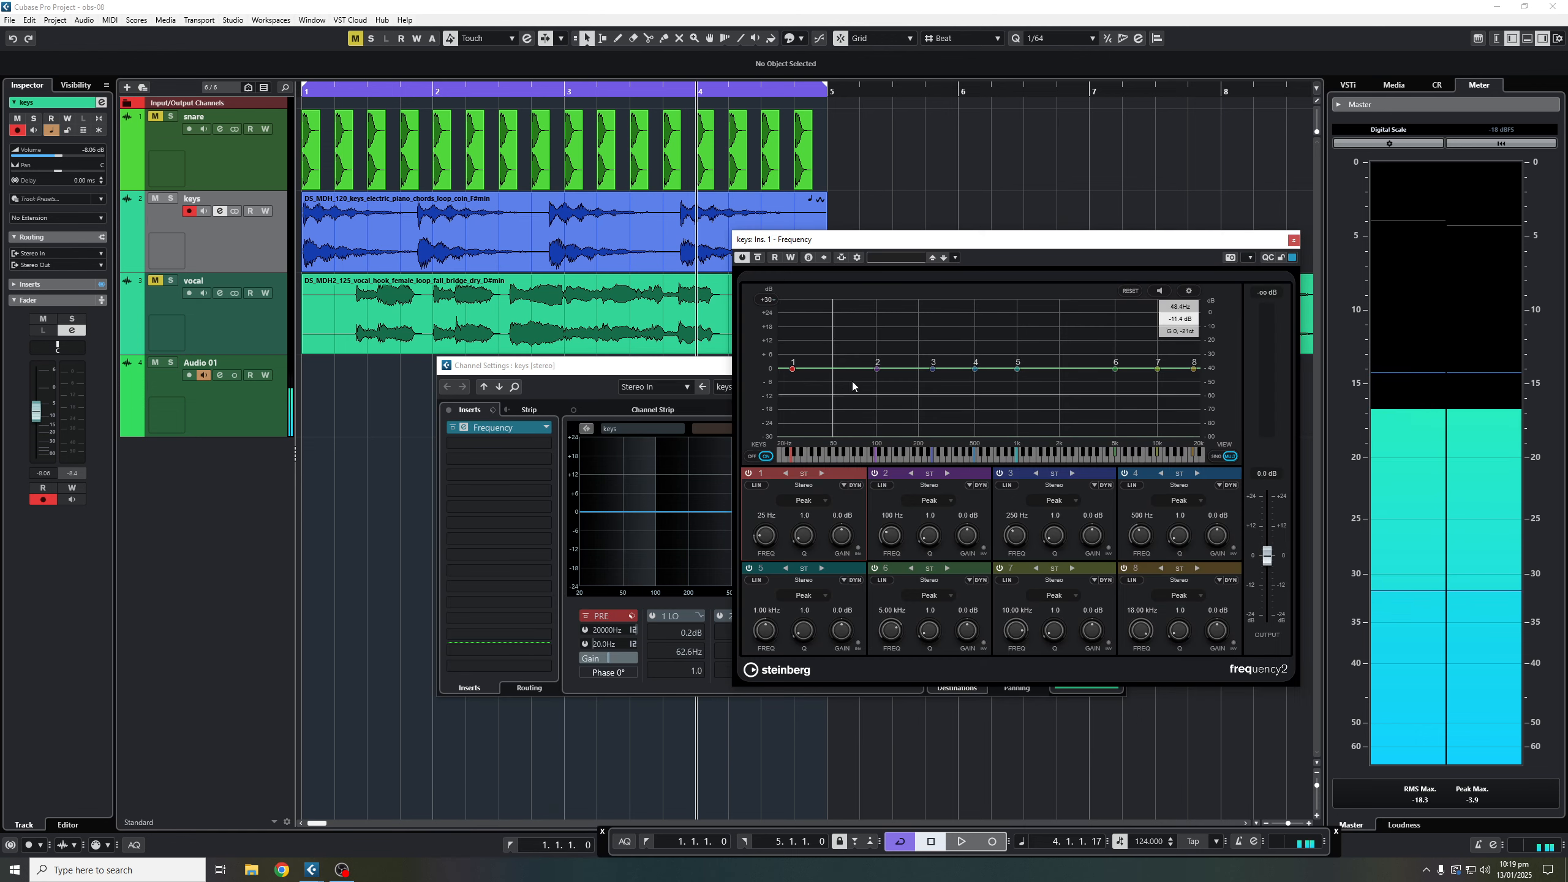
pyautogui.moveTo(893, 242); pyautogui.dragTo(761, 377)
pyautogui.click(571, 373)
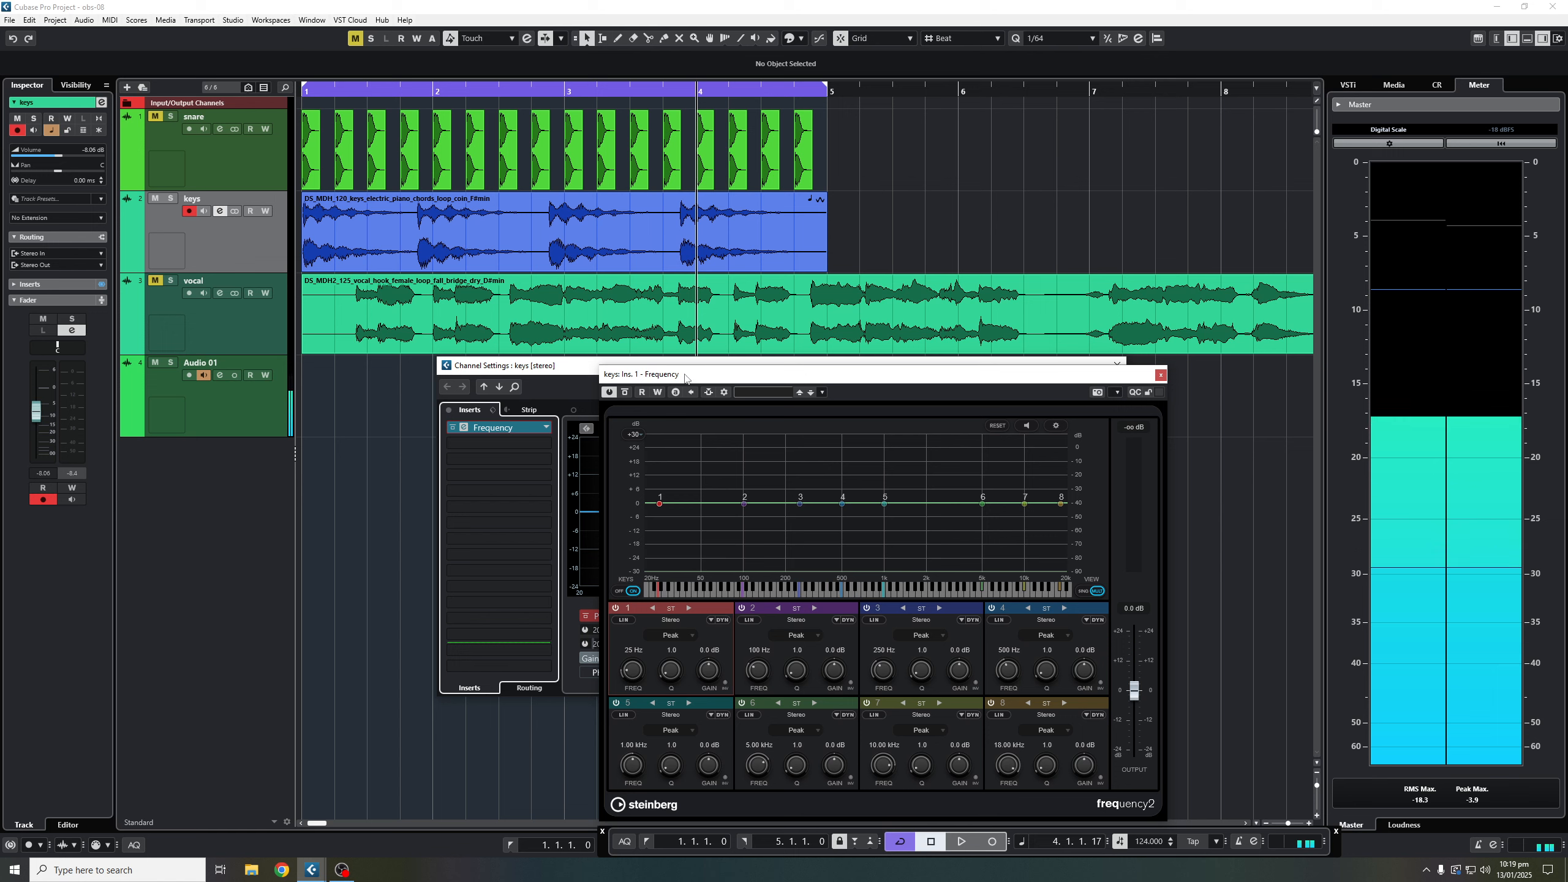
pyautogui.moveTo(686, 378); pyautogui.dragTo(692, 379)
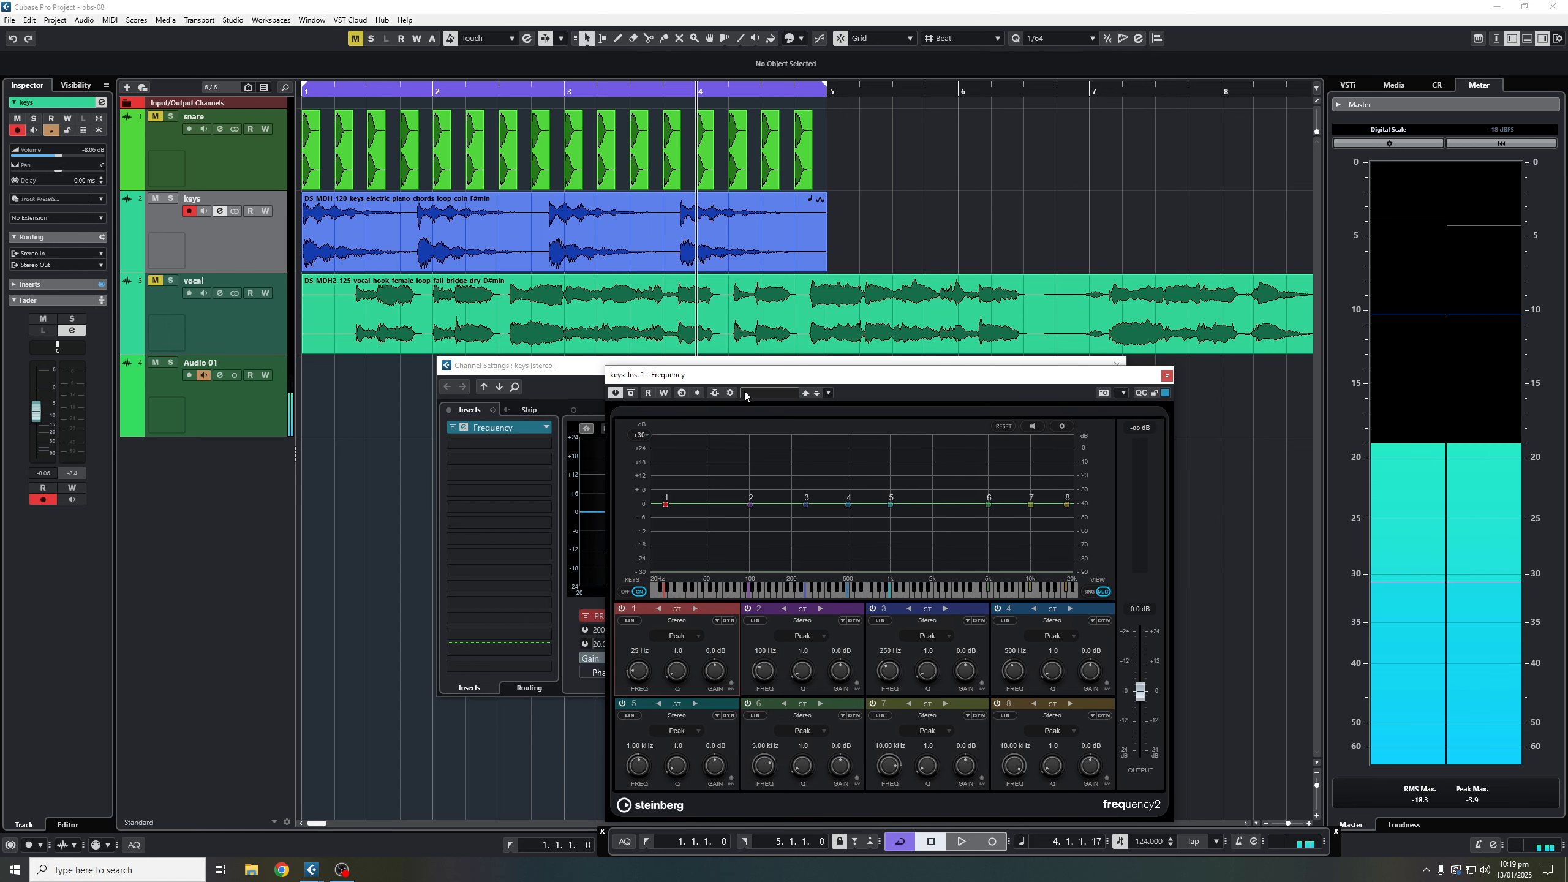
# Step: Search the Frequency presets for "pian", close the results and play the keys loop without a preset
pyautogui.click(772, 393)
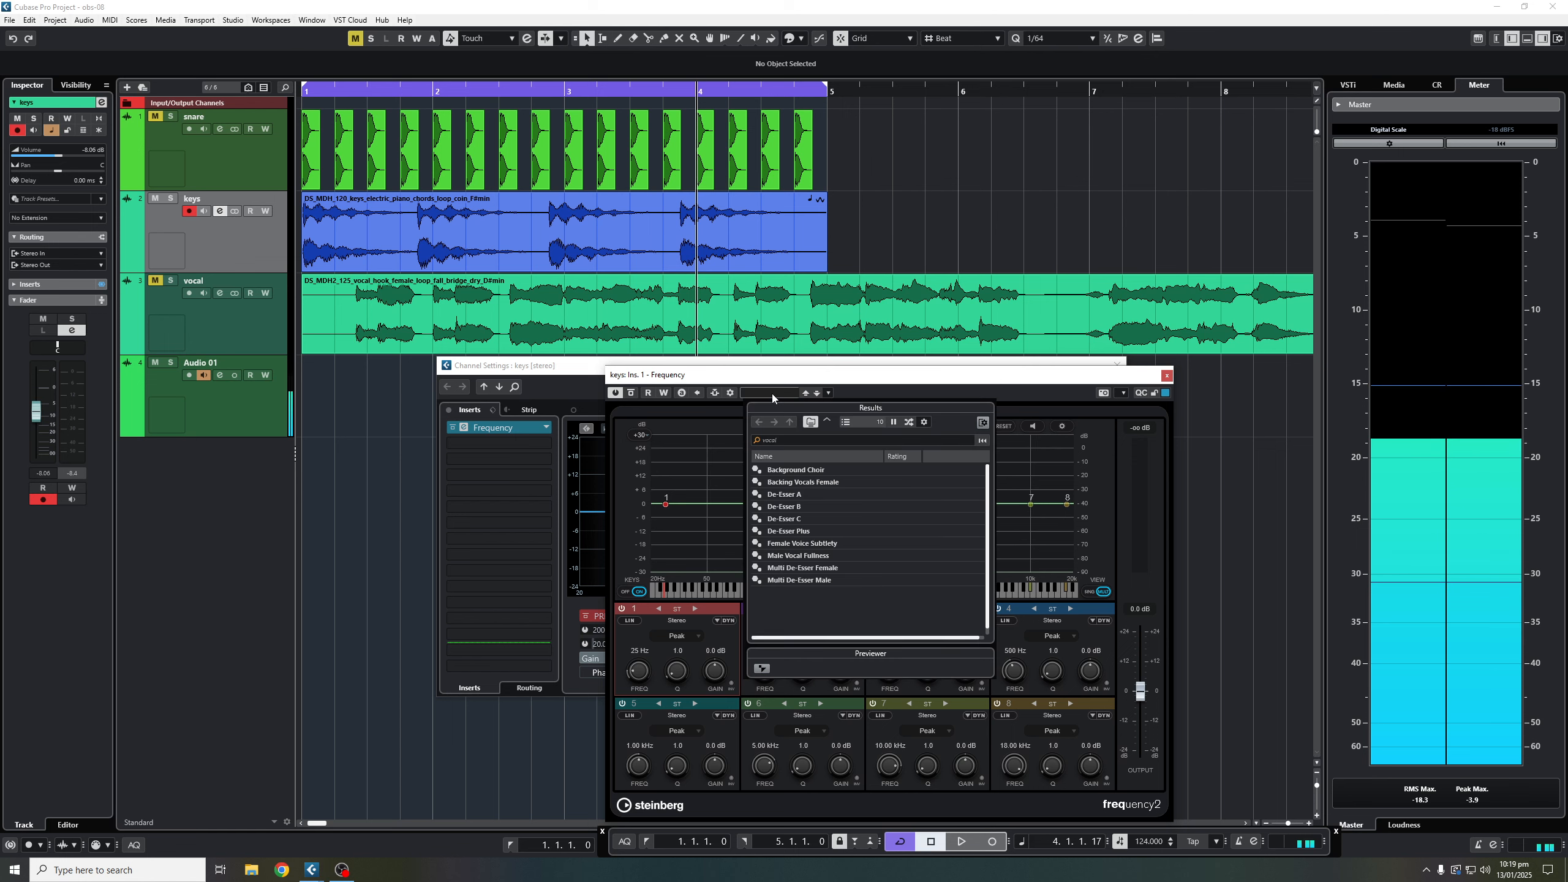
pyautogui.click(808, 440)
pyautogui.press('BackSpace')
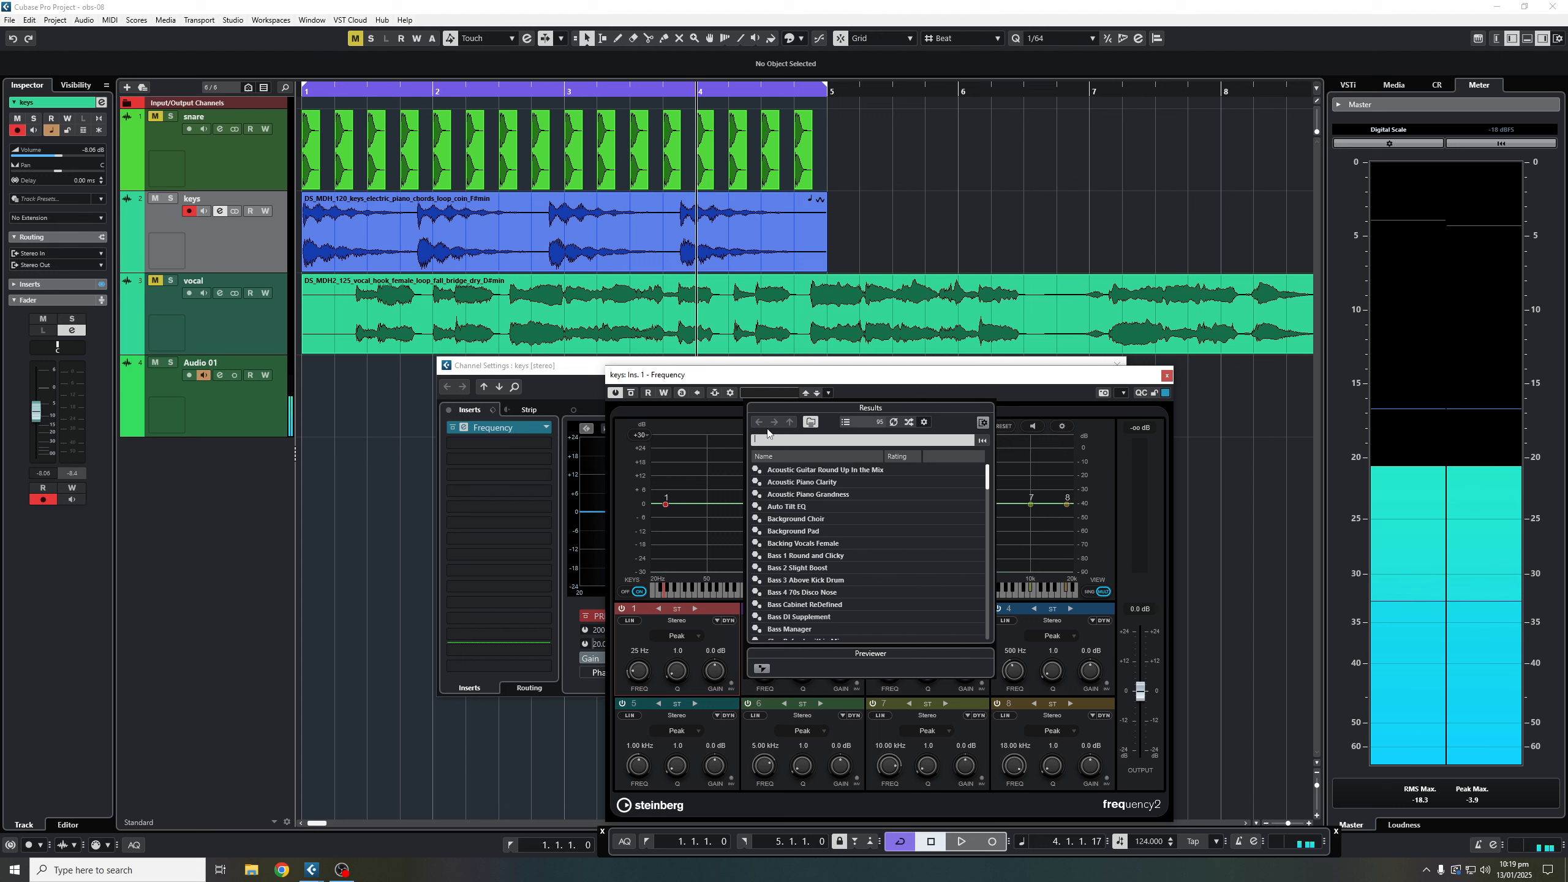
pyautogui.write('pian')
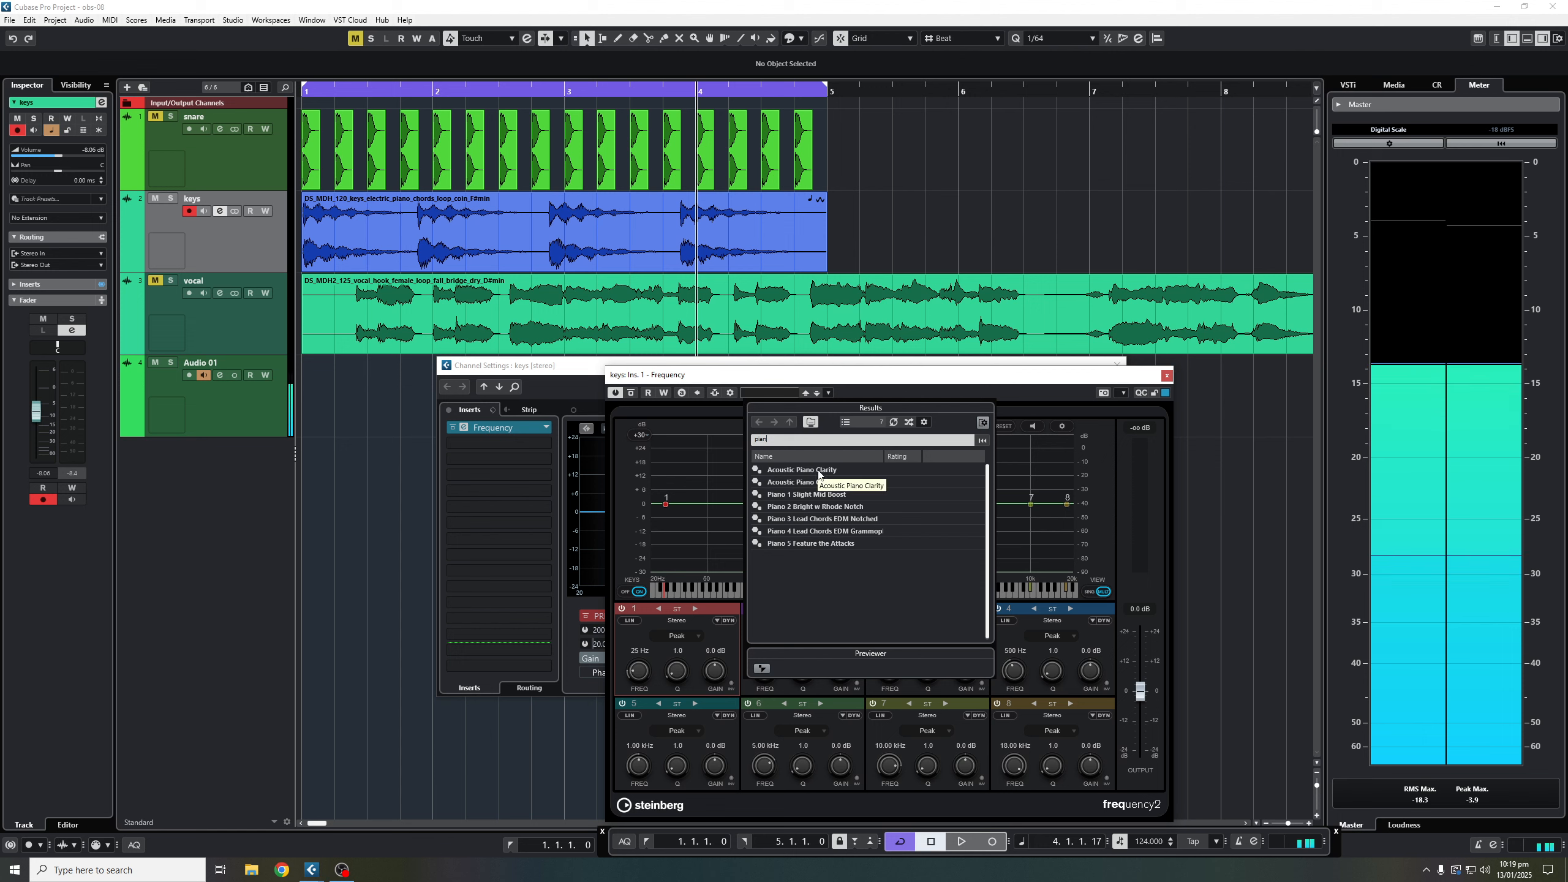
pyautogui.click(1068, 383)
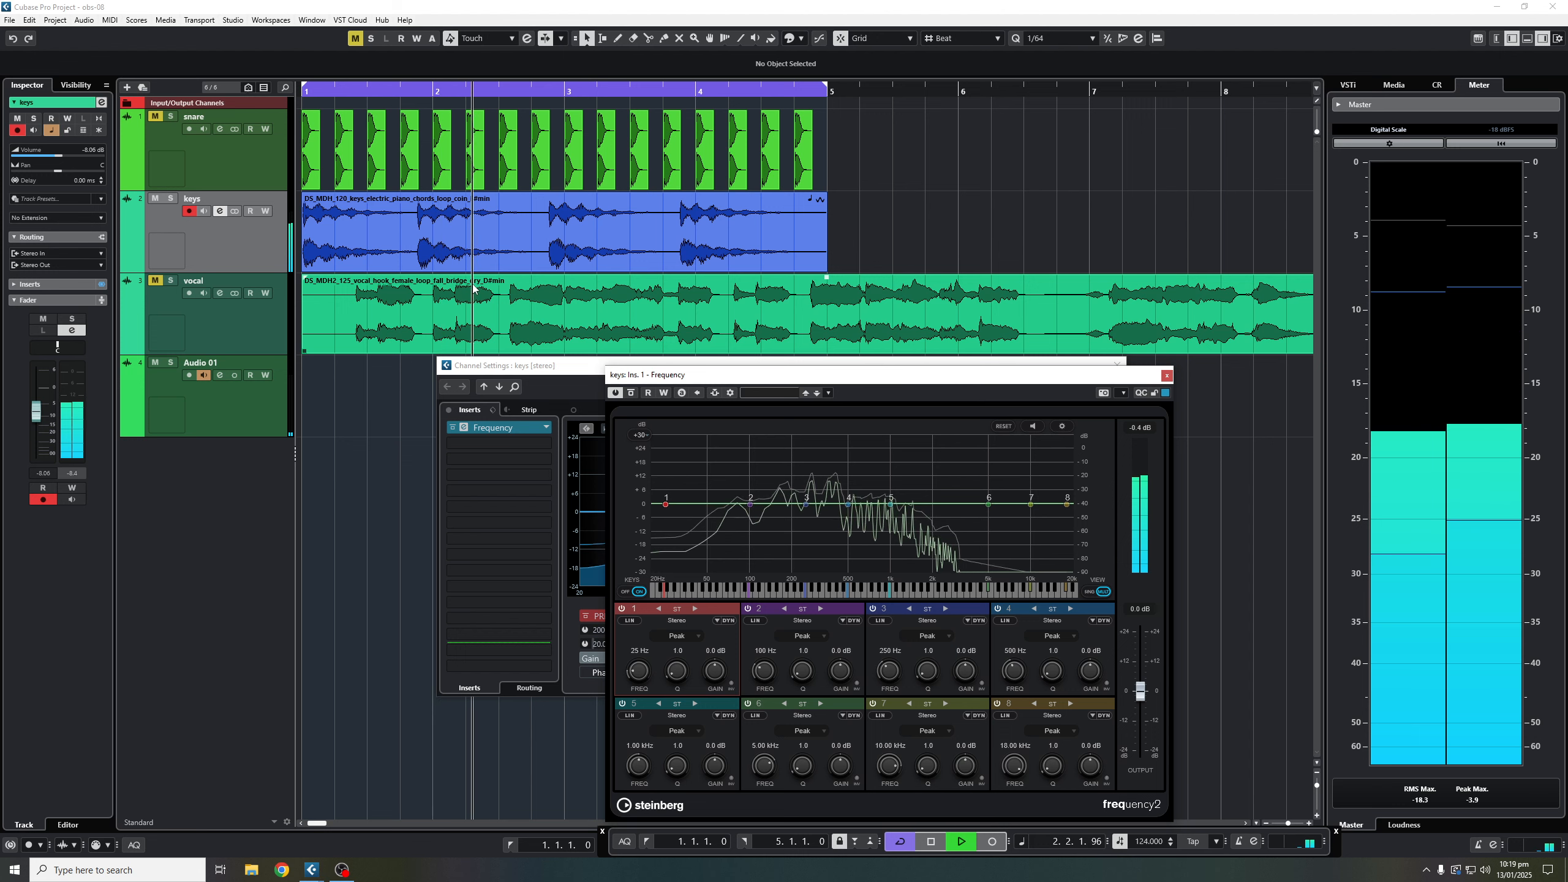
# Step: Step through the "pian" presets from Acoustic Piano Clarity onward and load Piano 5 Feature the Attacks
pyautogui.click(782, 394)
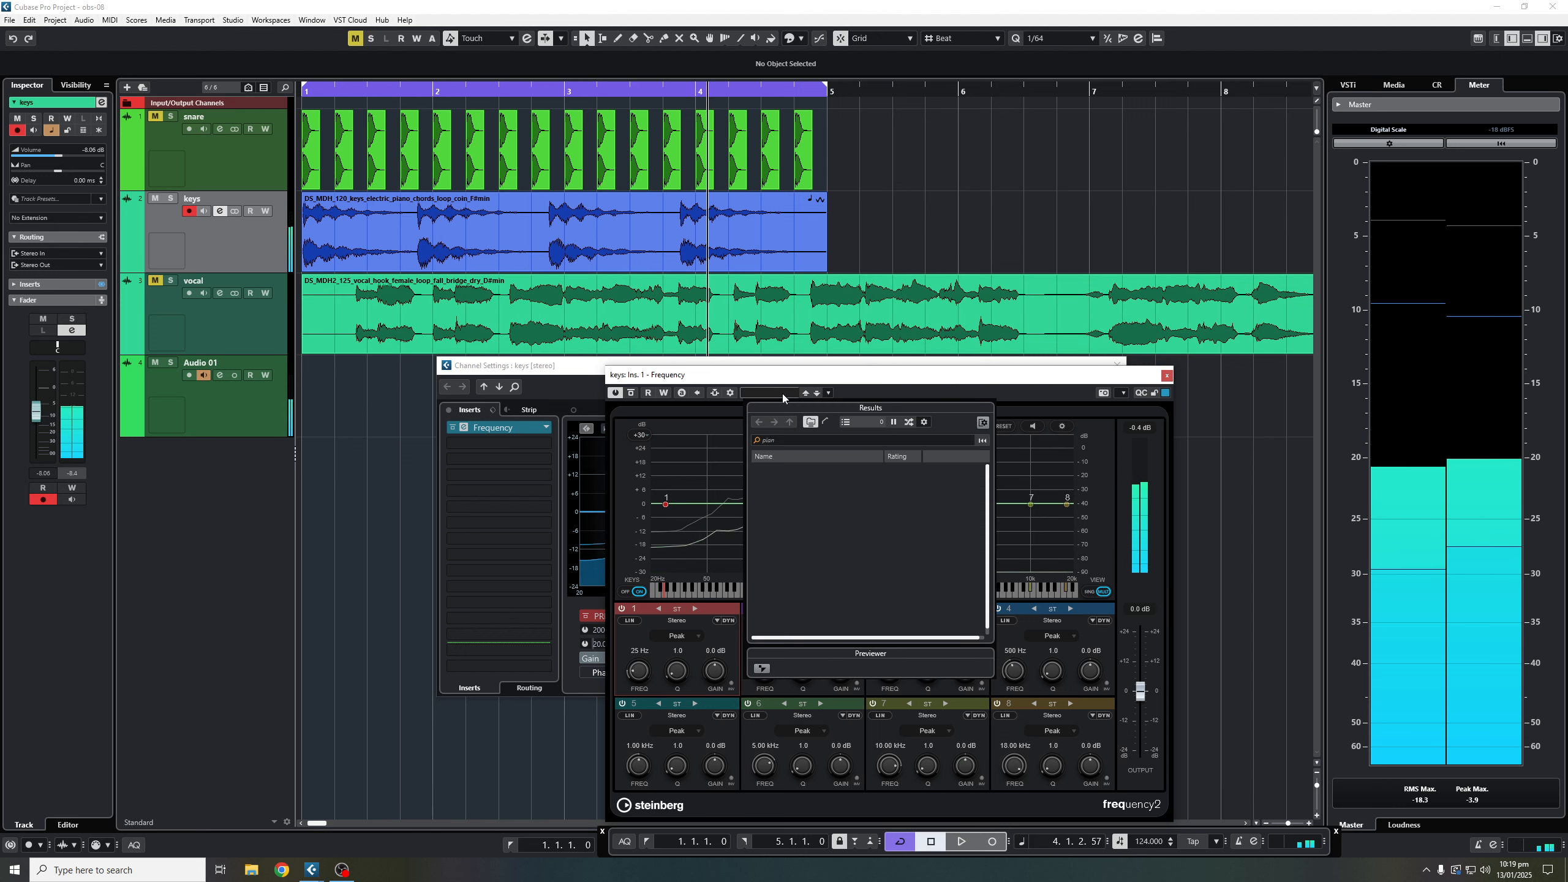
pyautogui.write('pian')
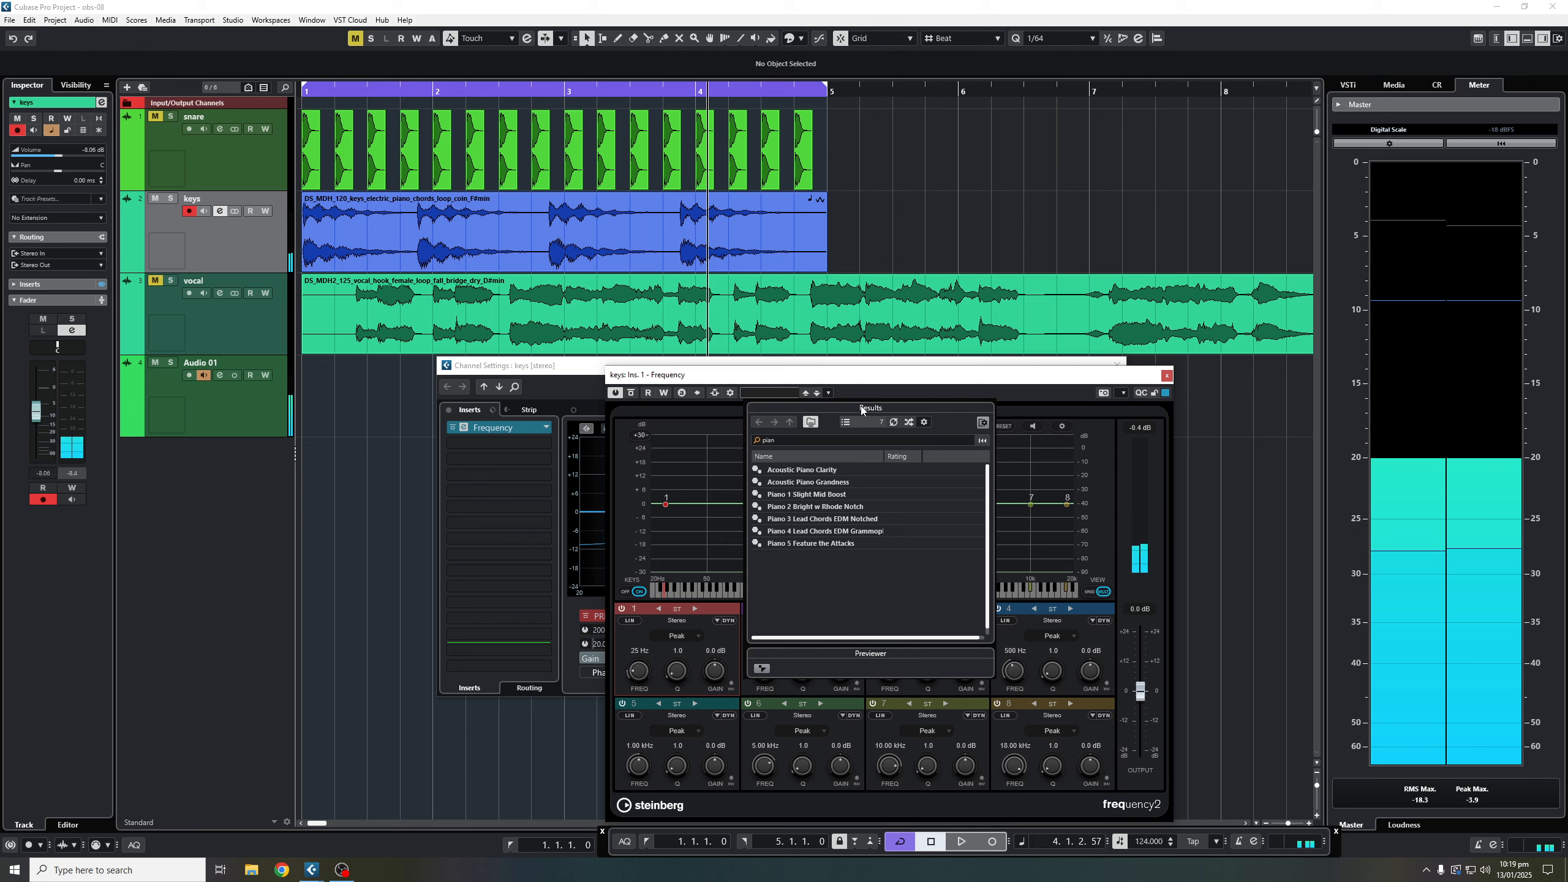
pyautogui.moveTo(869, 414); pyautogui.dragTo(473, 376)
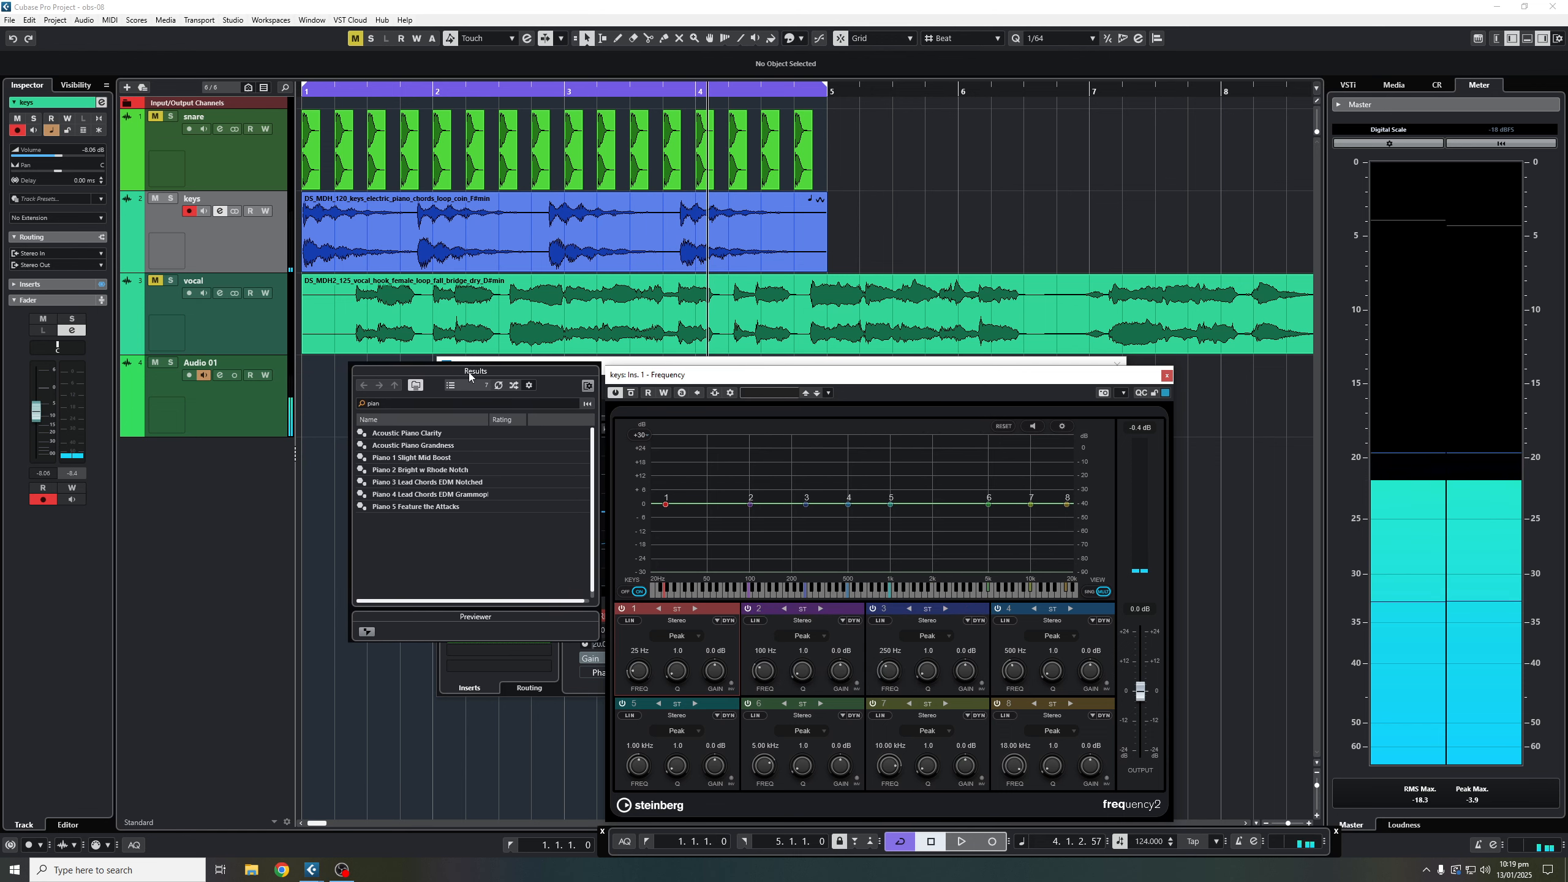
pyautogui.click(420, 433)
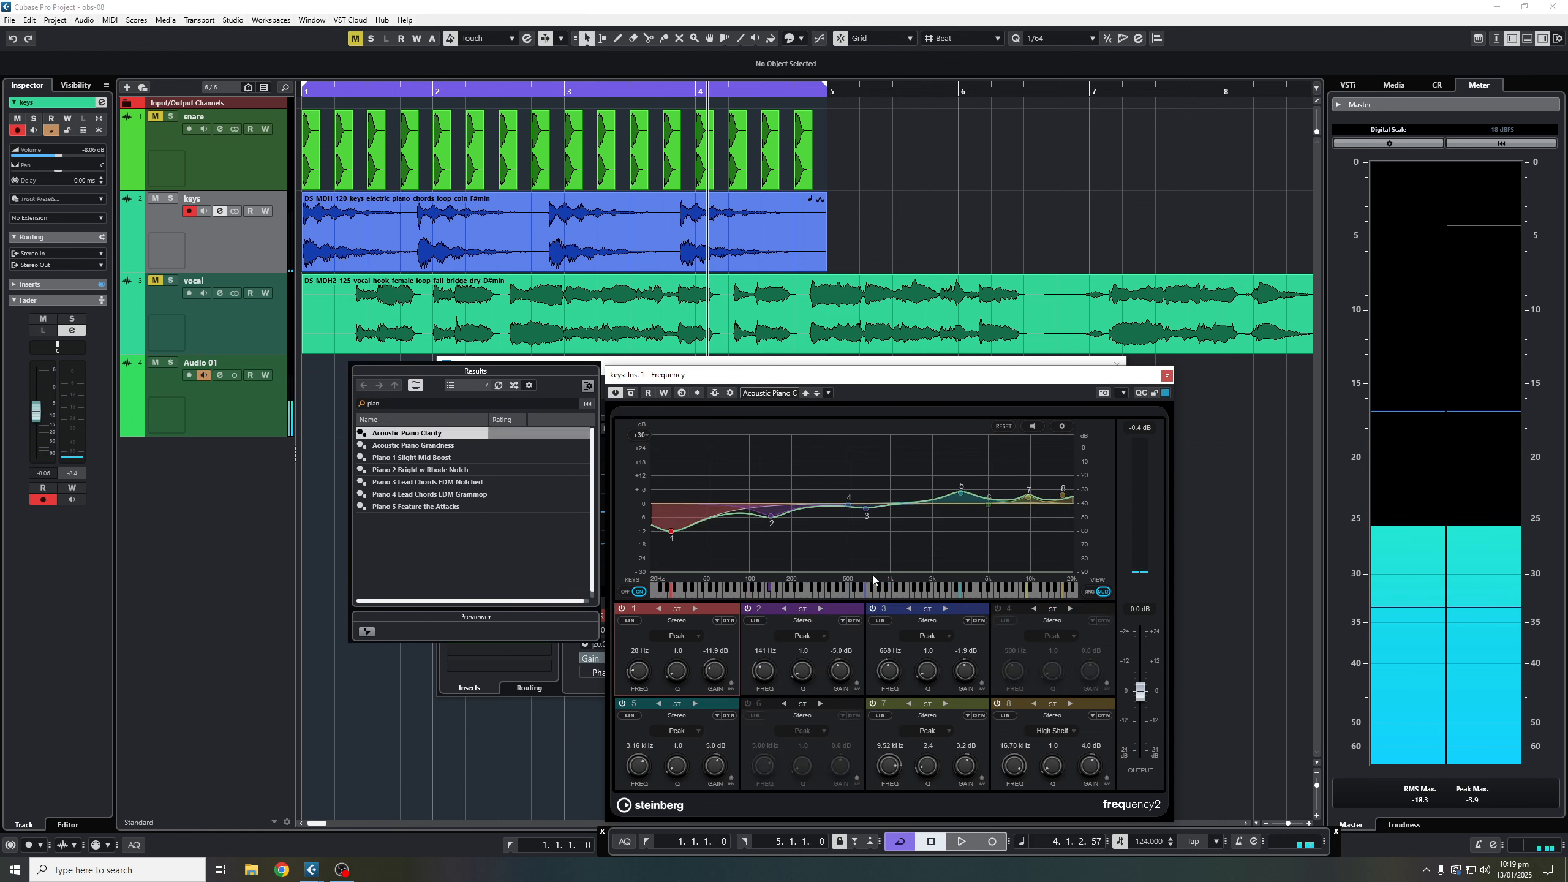
pyautogui.click(479, 445)
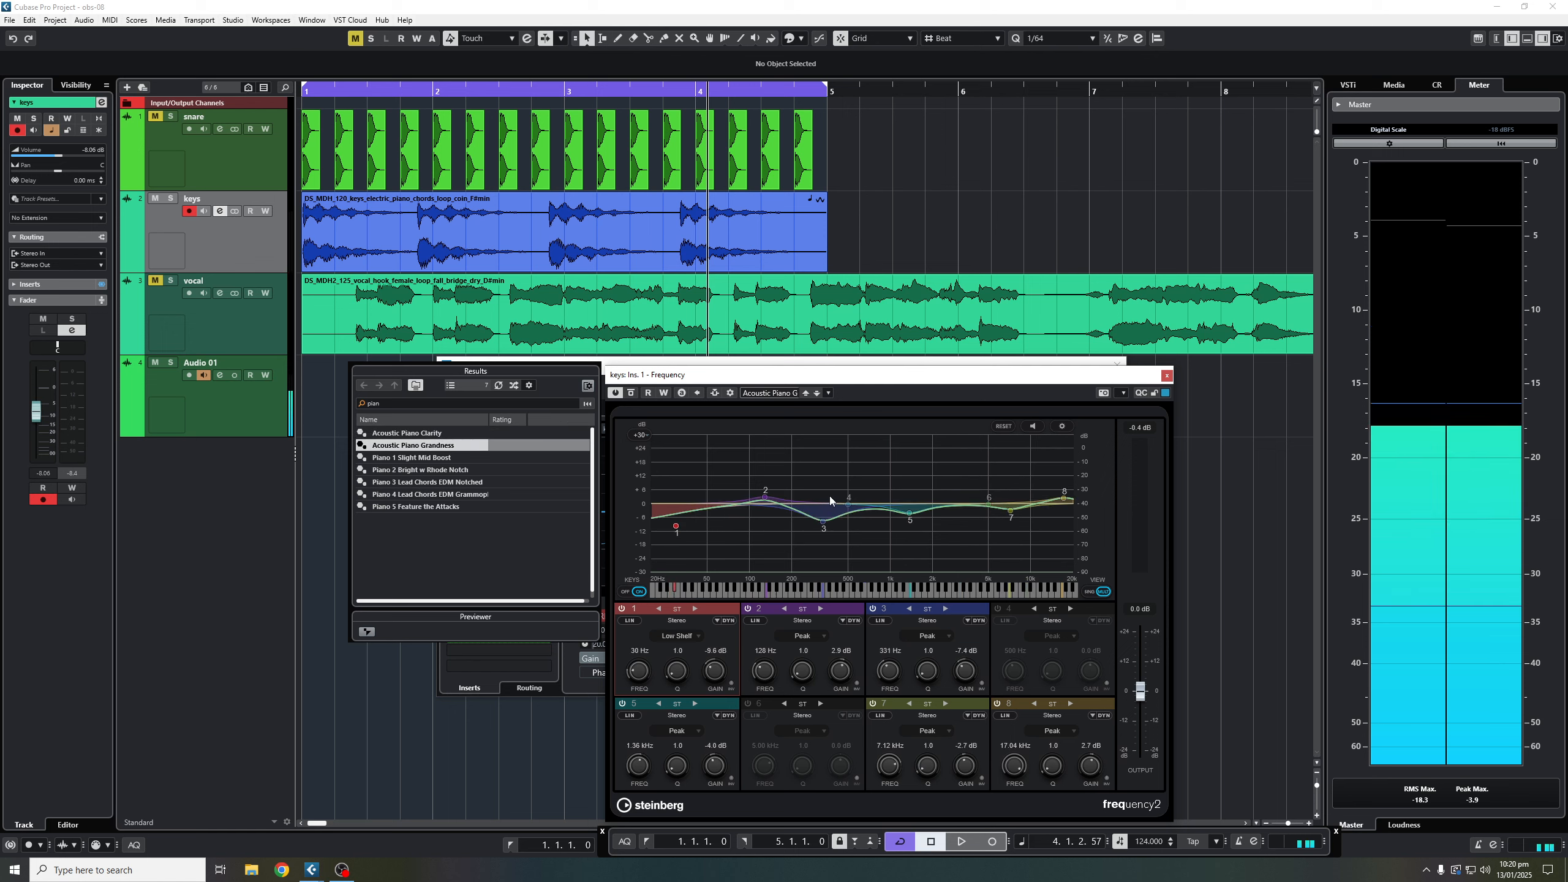
pyautogui.click(476, 459)
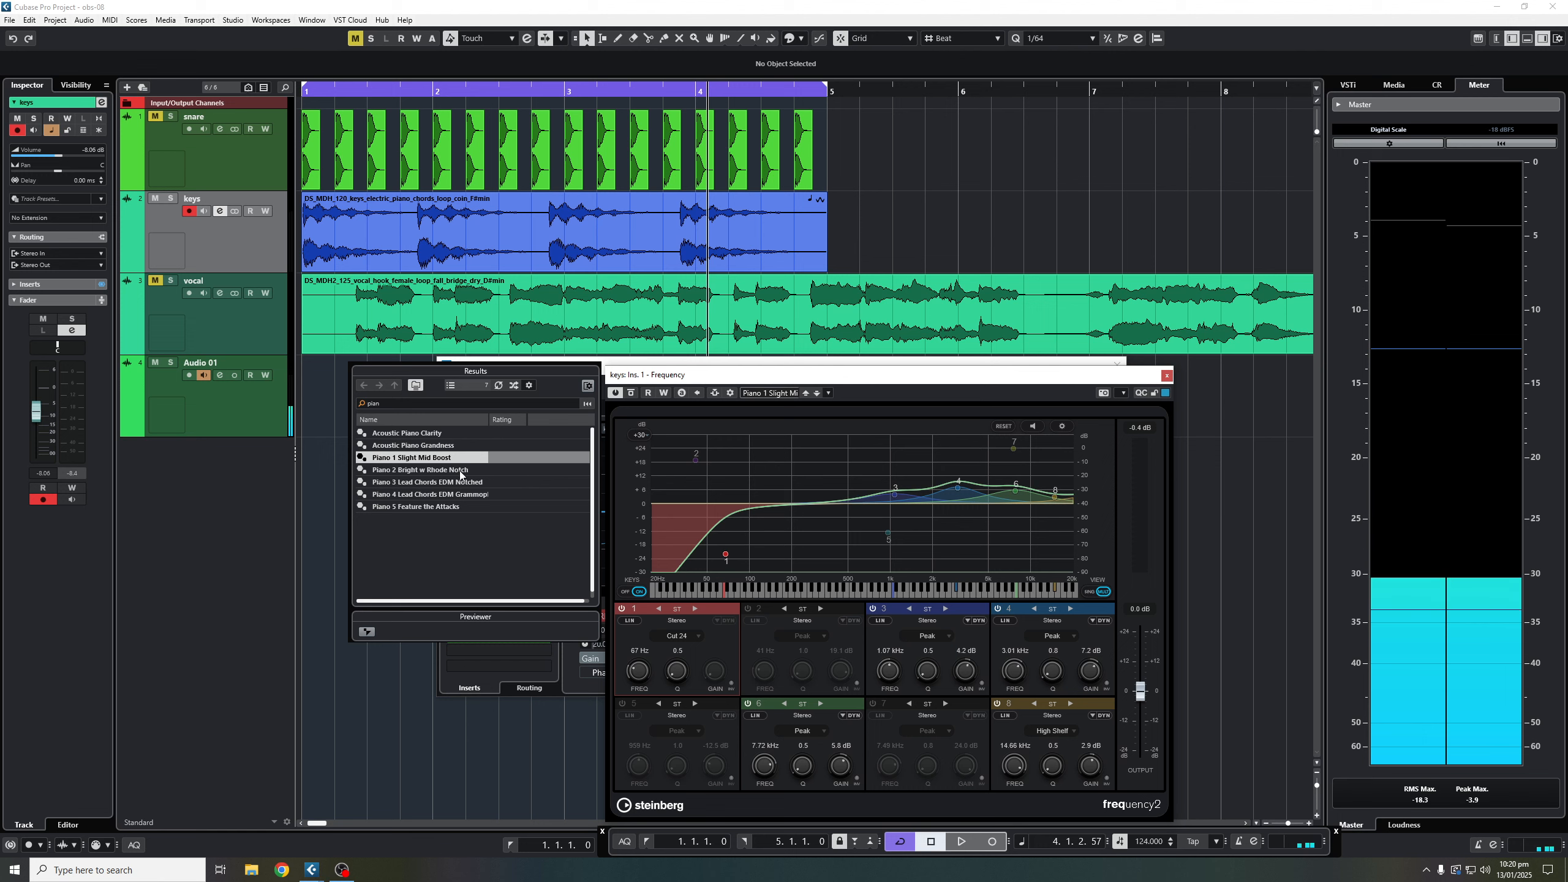
pyautogui.click(459, 471)
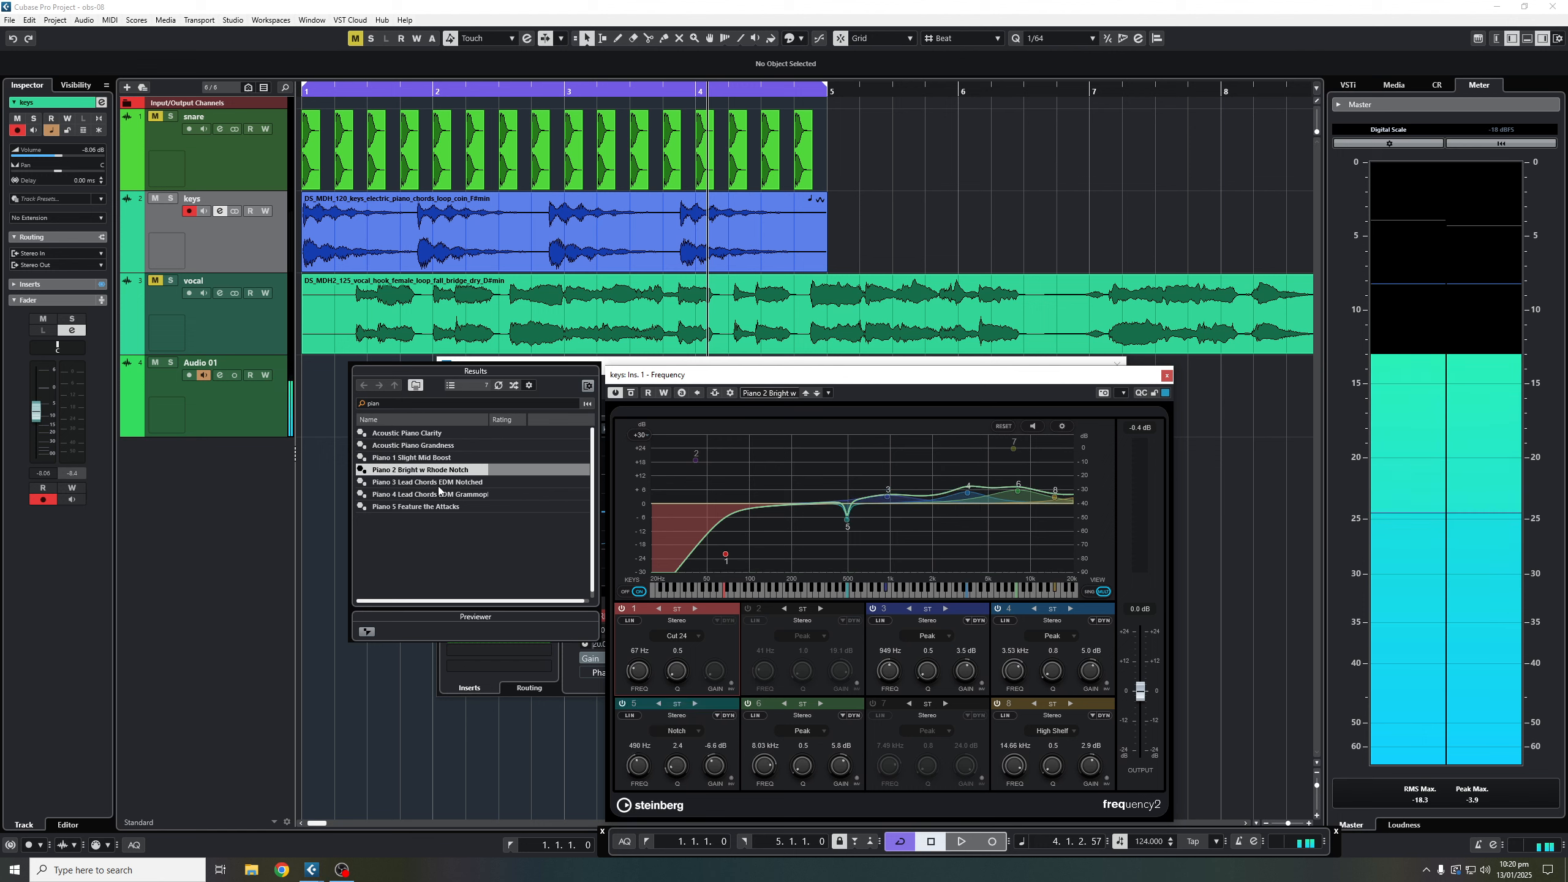
pyautogui.click(442, 483)
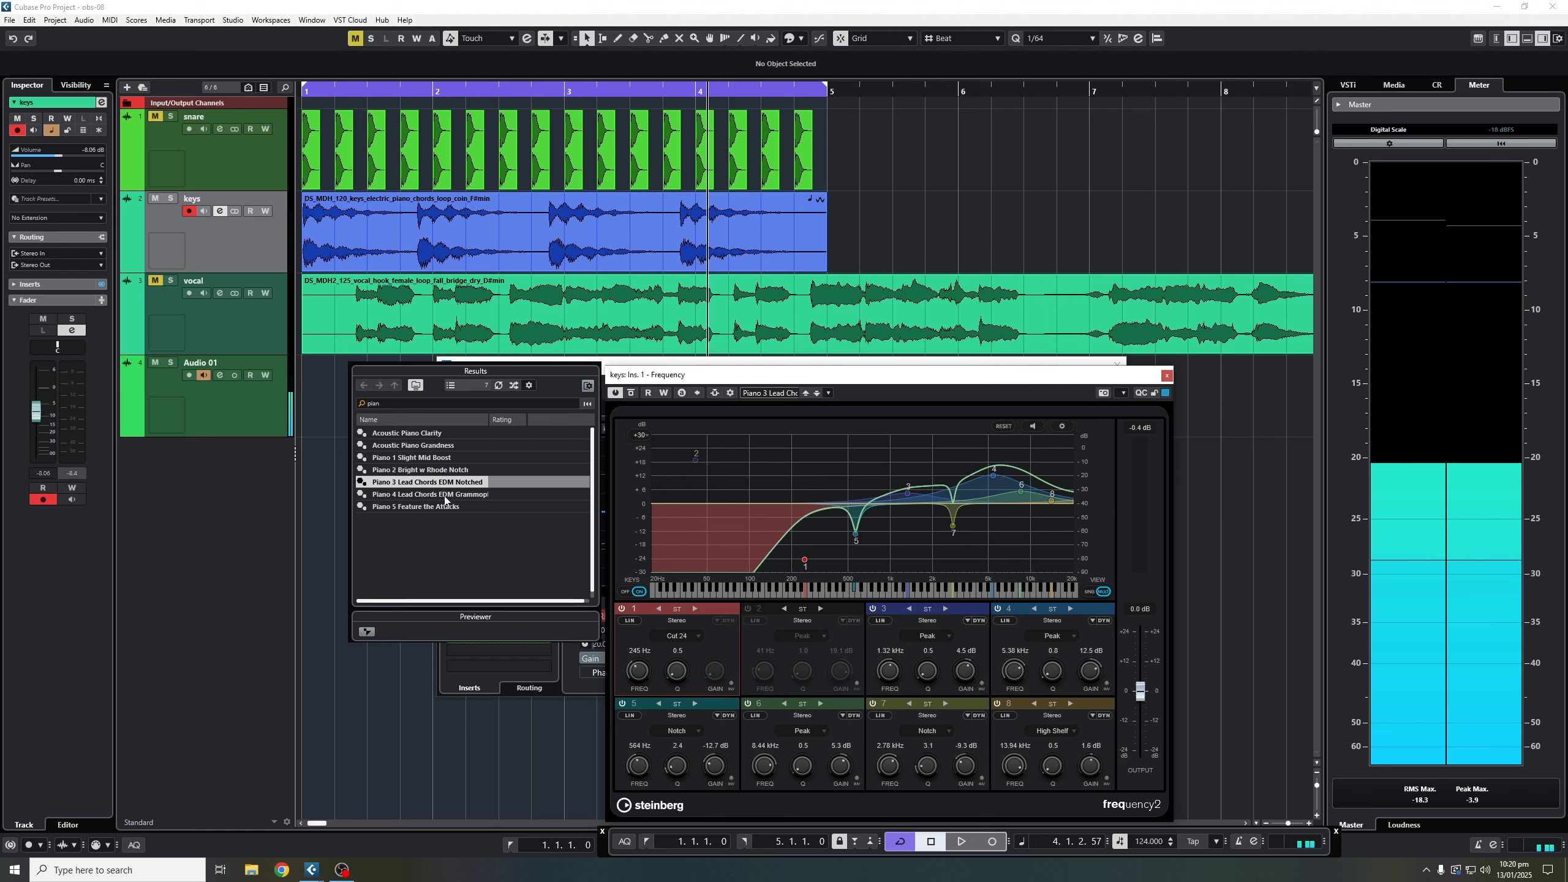
pyautogui.click(445, 495)
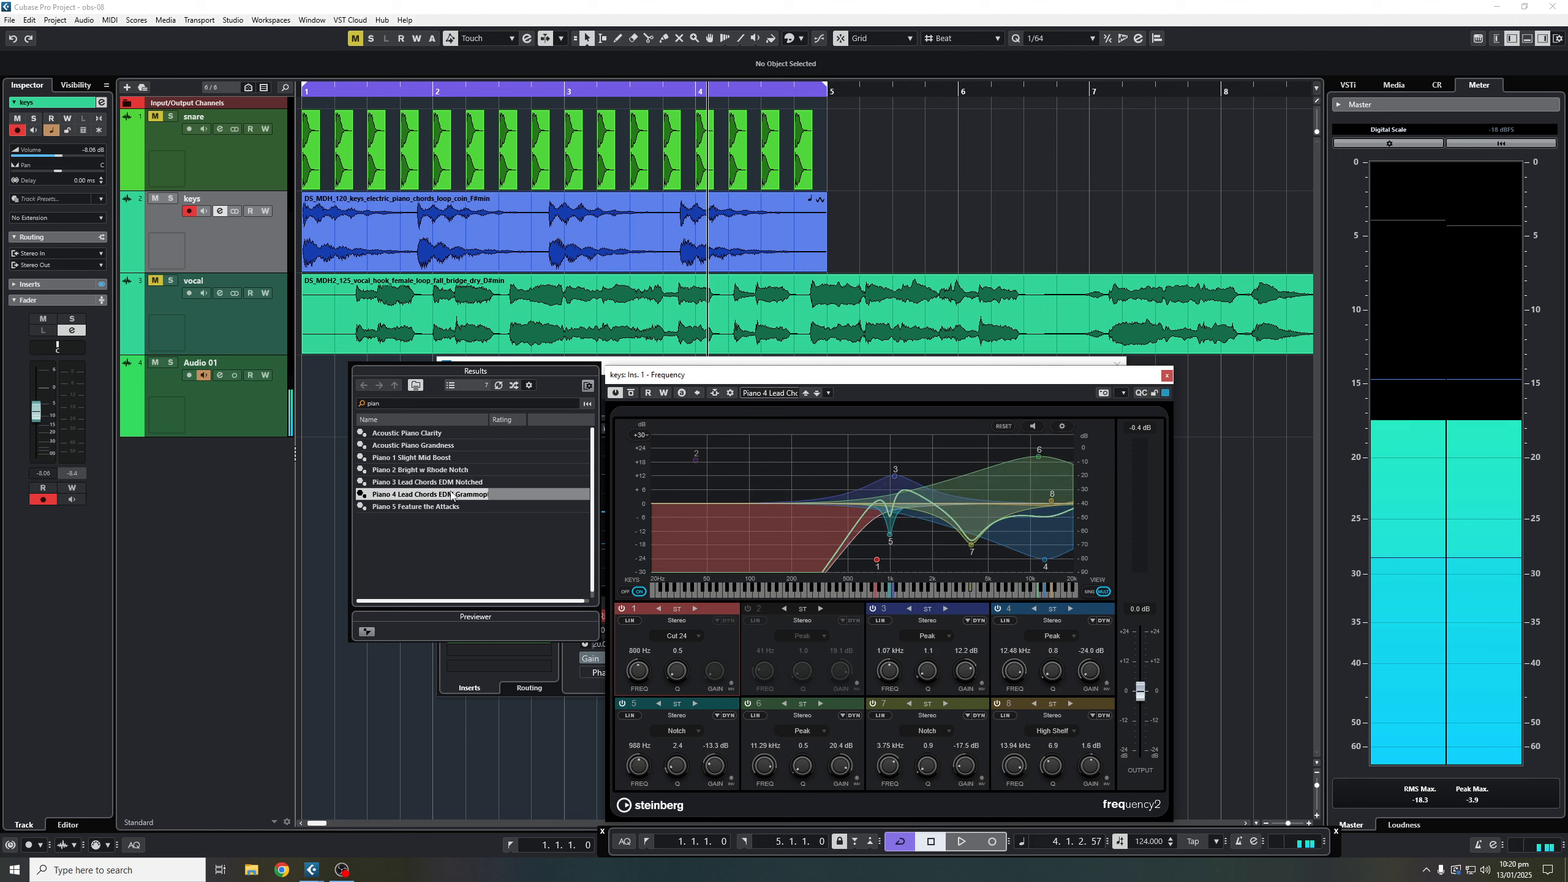
pyautogui.doubleClick(441, 507)
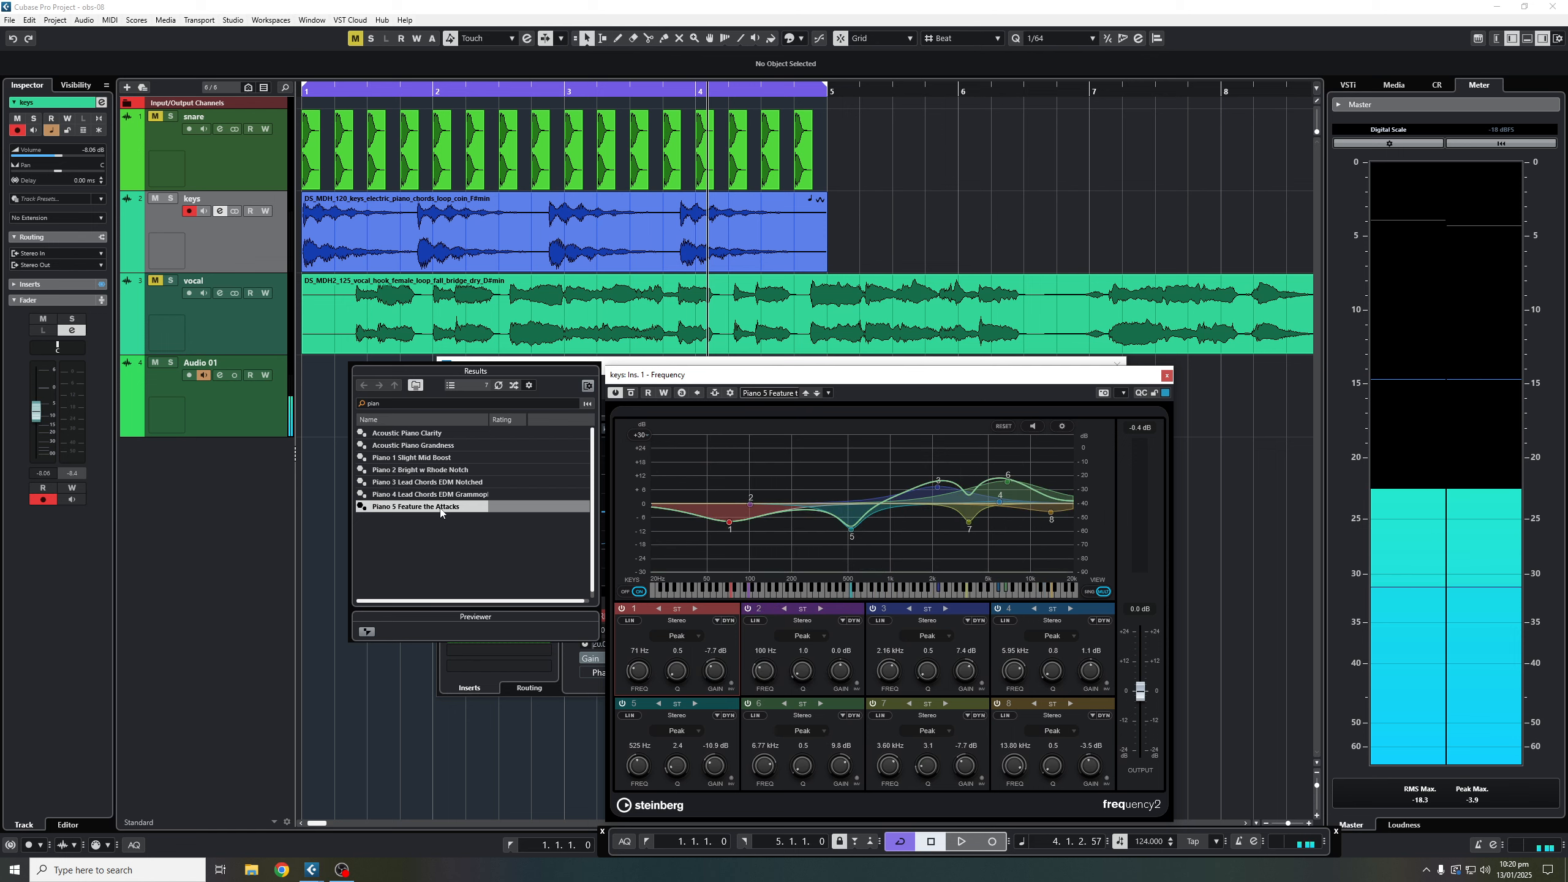
# Step: Change band 1 of the keys EQ to a Cut 48 low-cut filter at about 94 Hz during playback
pyautogui.press('space')
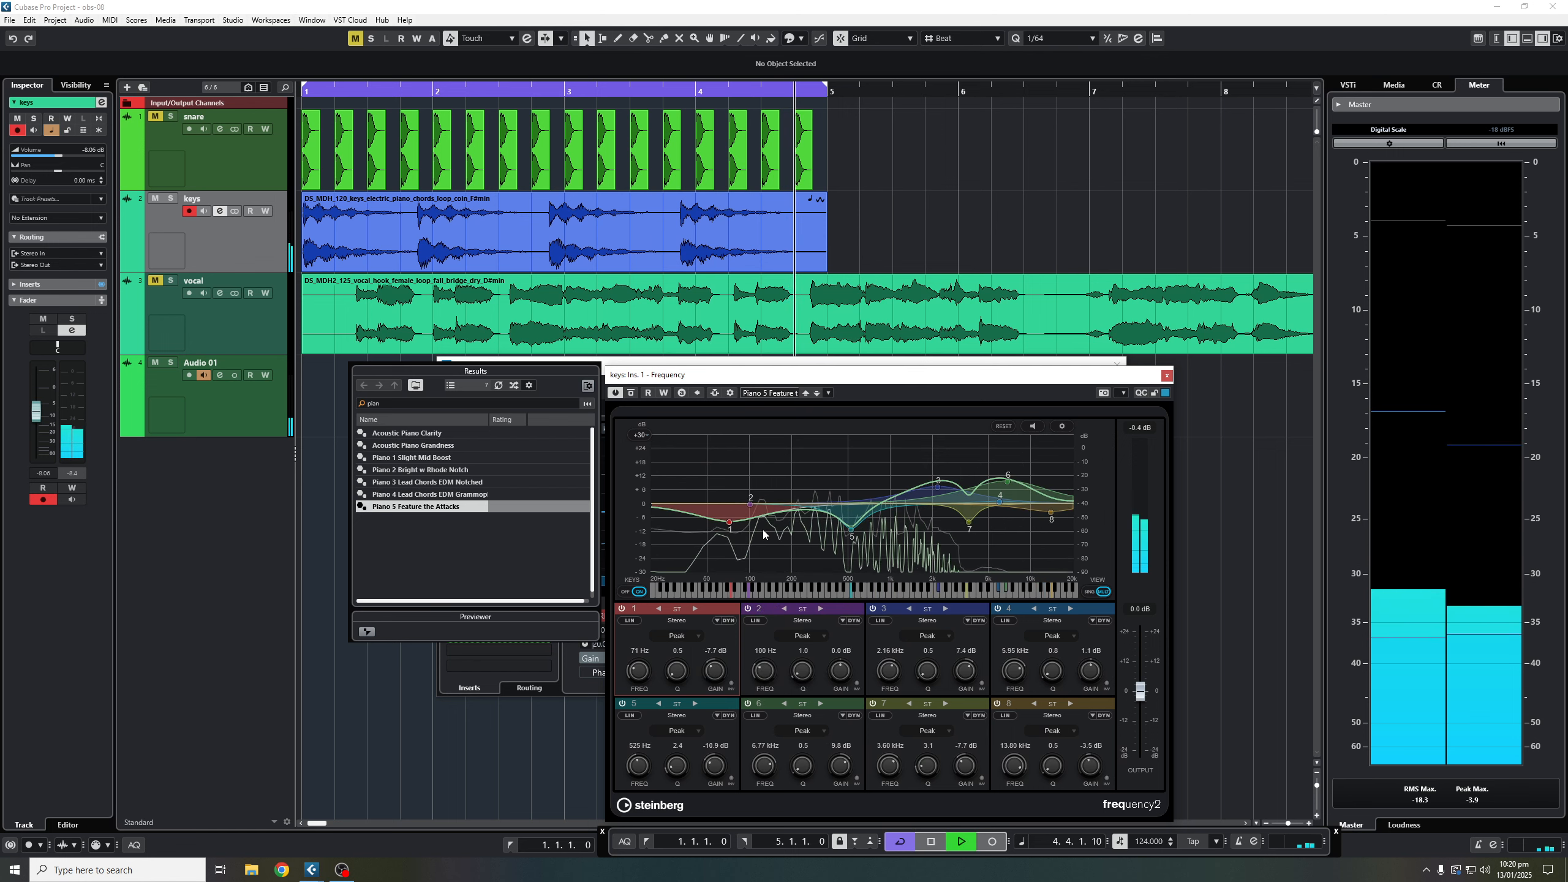
pyautogui.moveTo(730, 526); pyautogui.dragTo(655, 561)
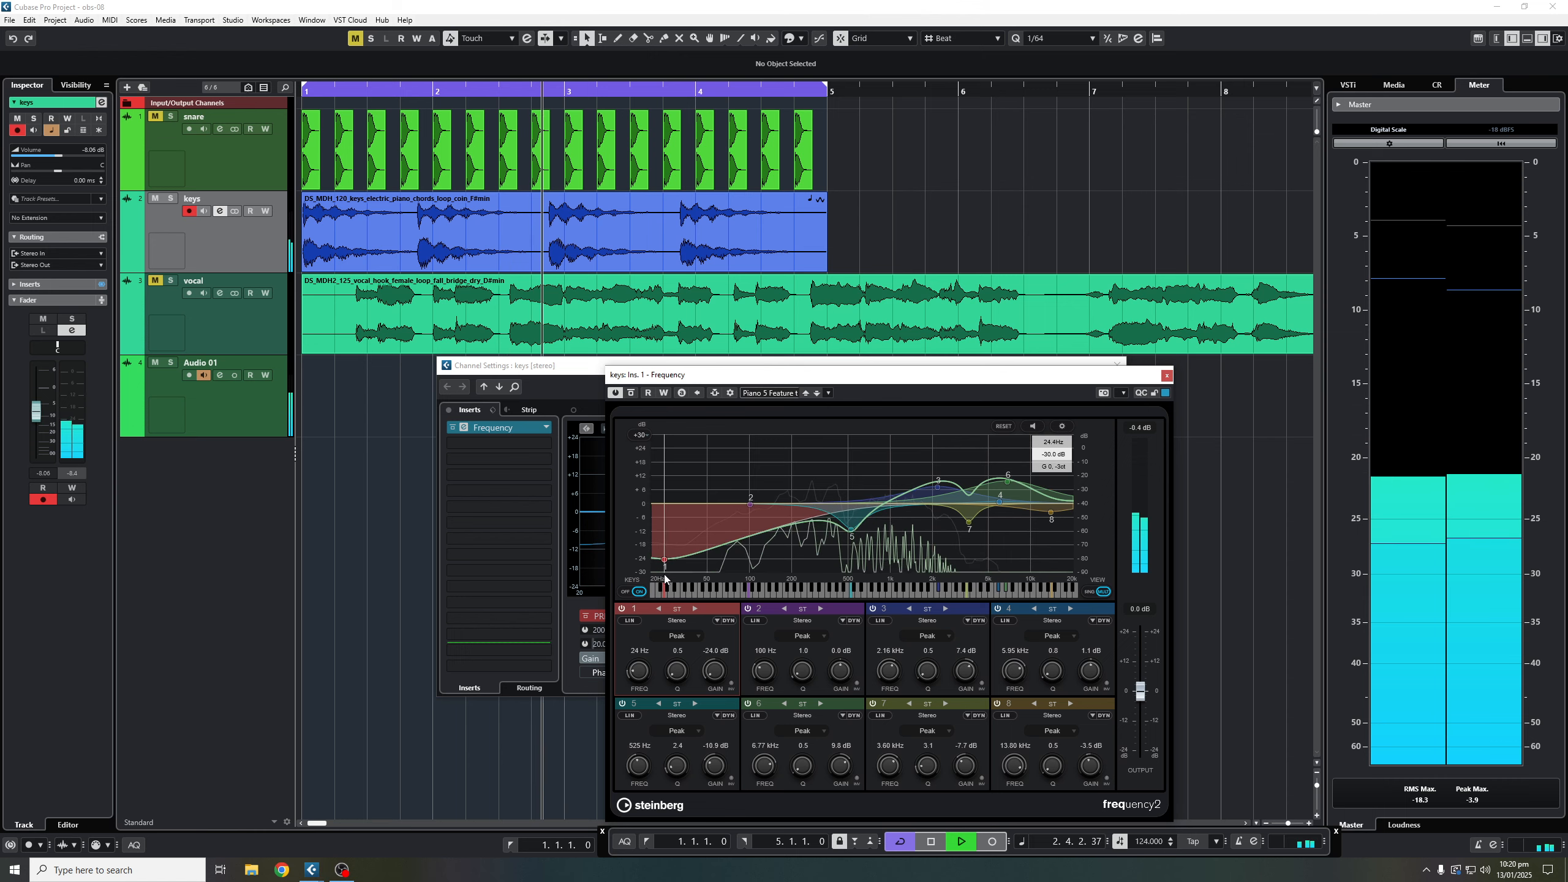
pyautogui.click(677, 636)
pyautogui.click(686, 690)
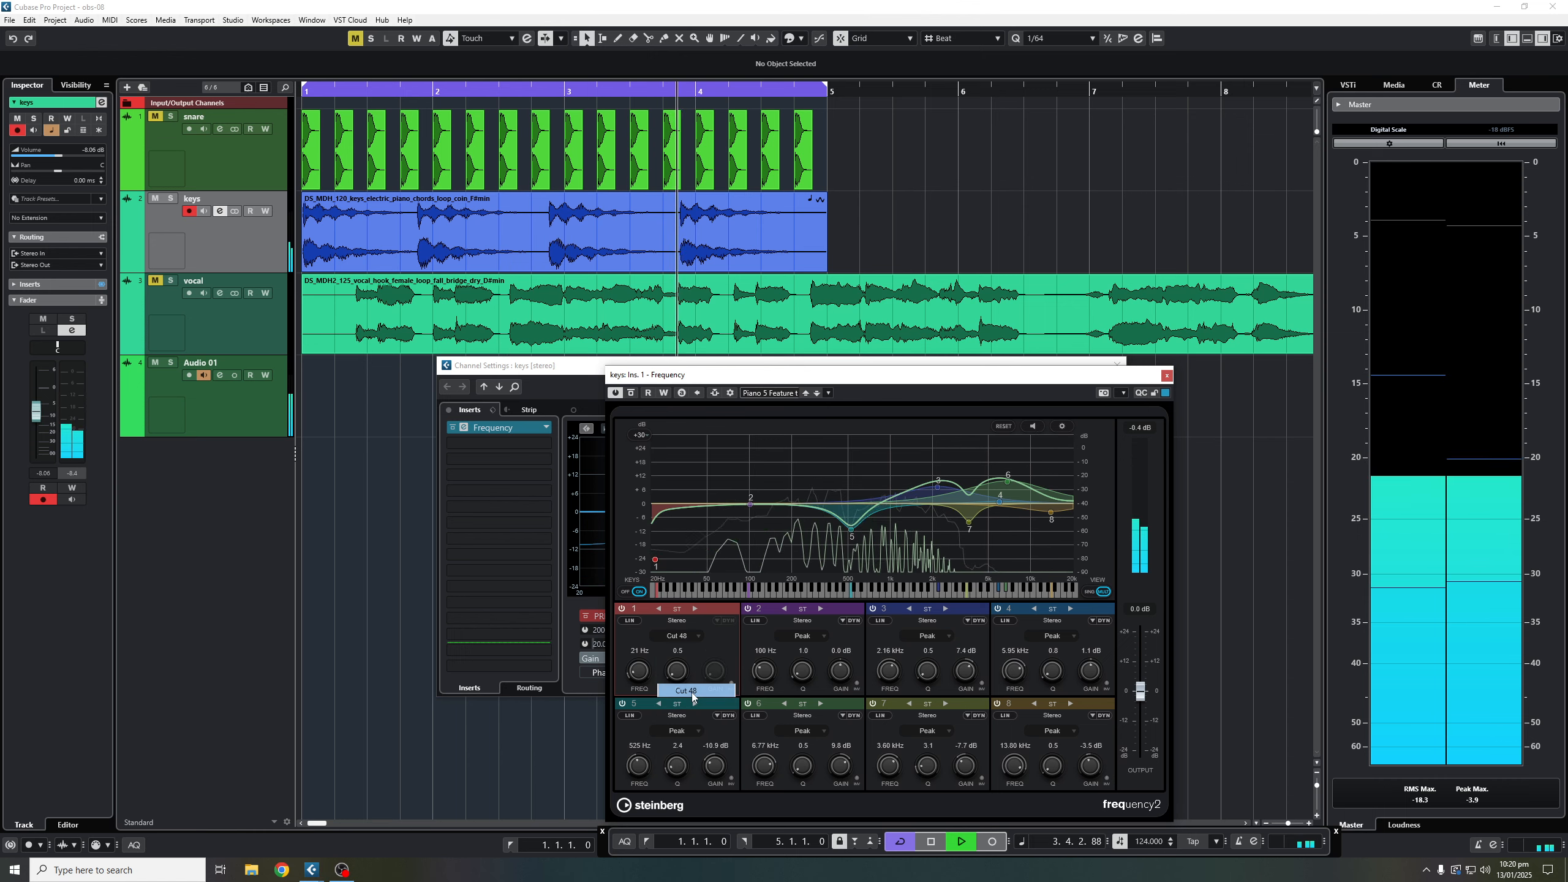
pyautogui.moveTo(655, 560); pyautogui.dragTo(754, 557)
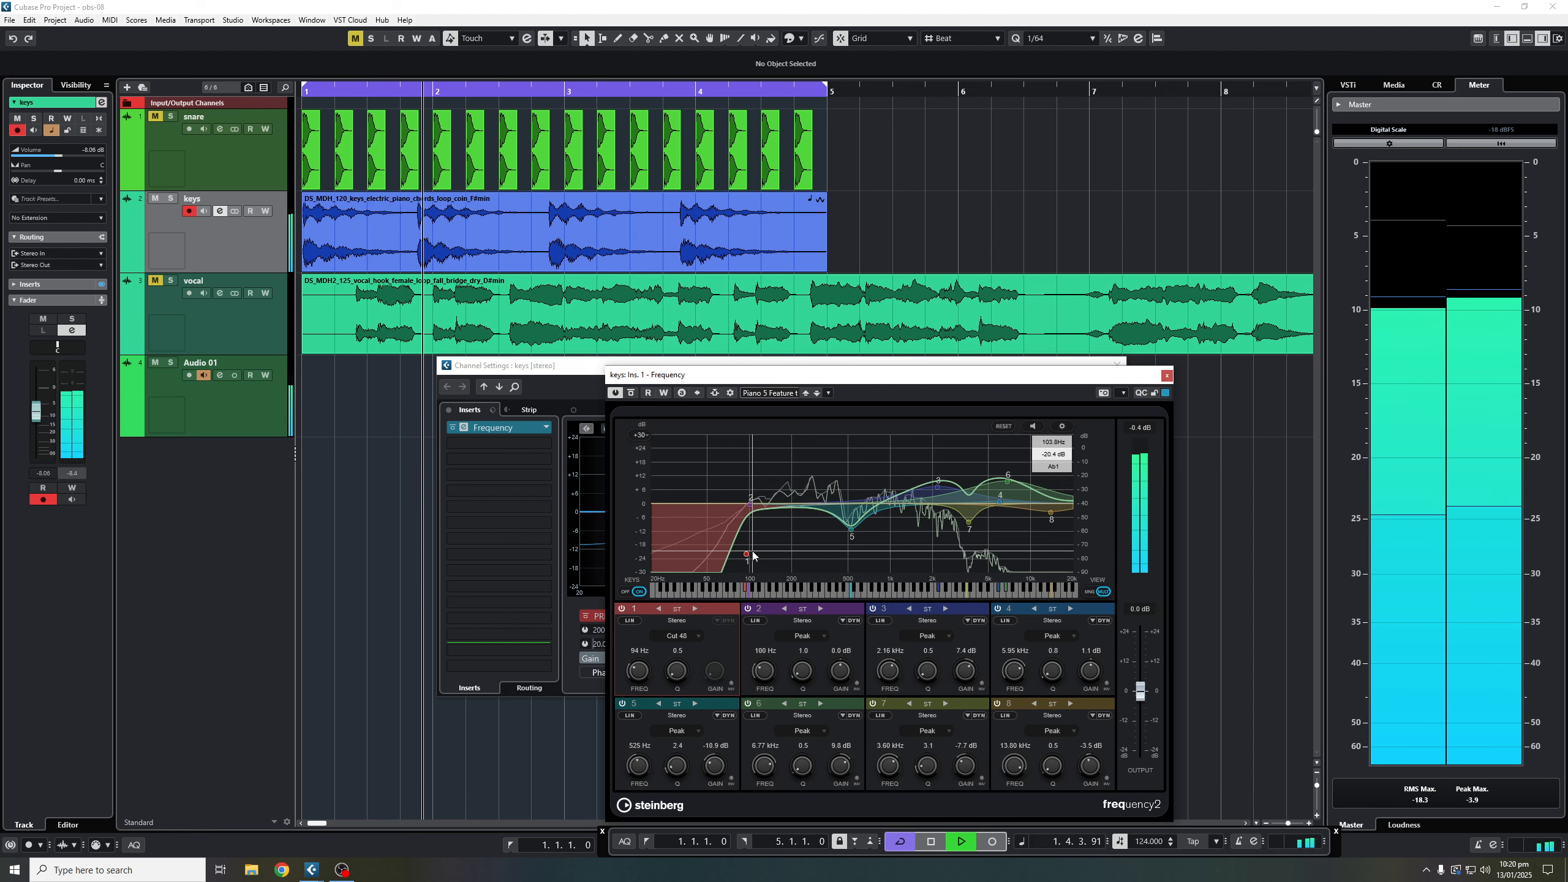
pyautogui.press('space')
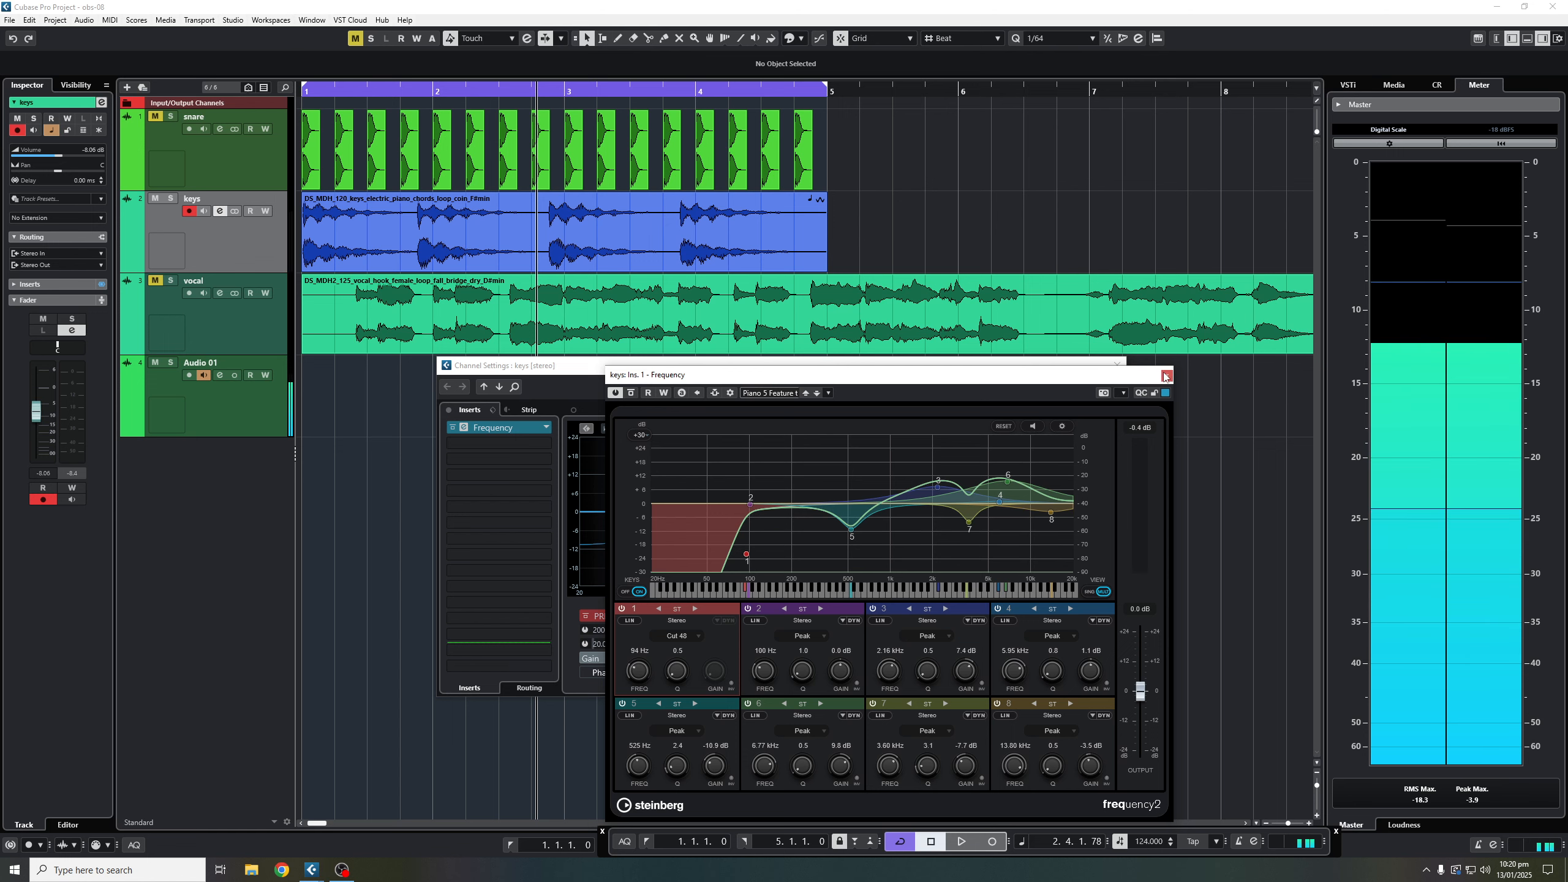
# Step: Mute the keys track, unmute the snare and reopen the snare channel's Frequency EQ
pyautogui.click(1165, 377)
pyautogui.click(1117, 364)
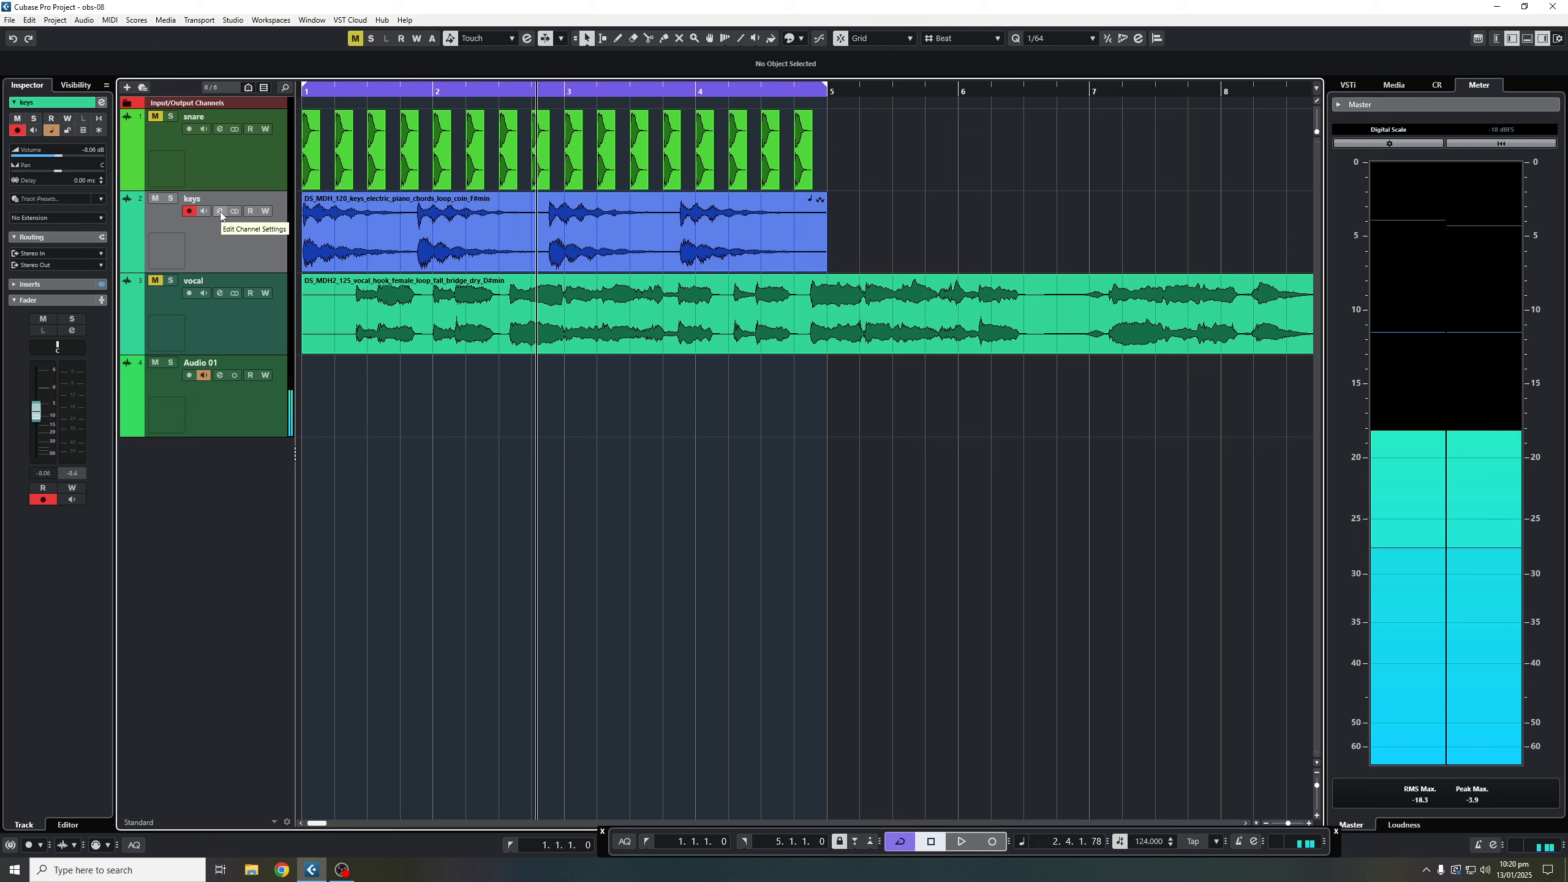
pyautogui.click(221, 211)
pyautogui.click(155, 198)
pyautogui.click(155, 116)
pyautogui.click(220, 129)
pyautogui.click(464, 427)
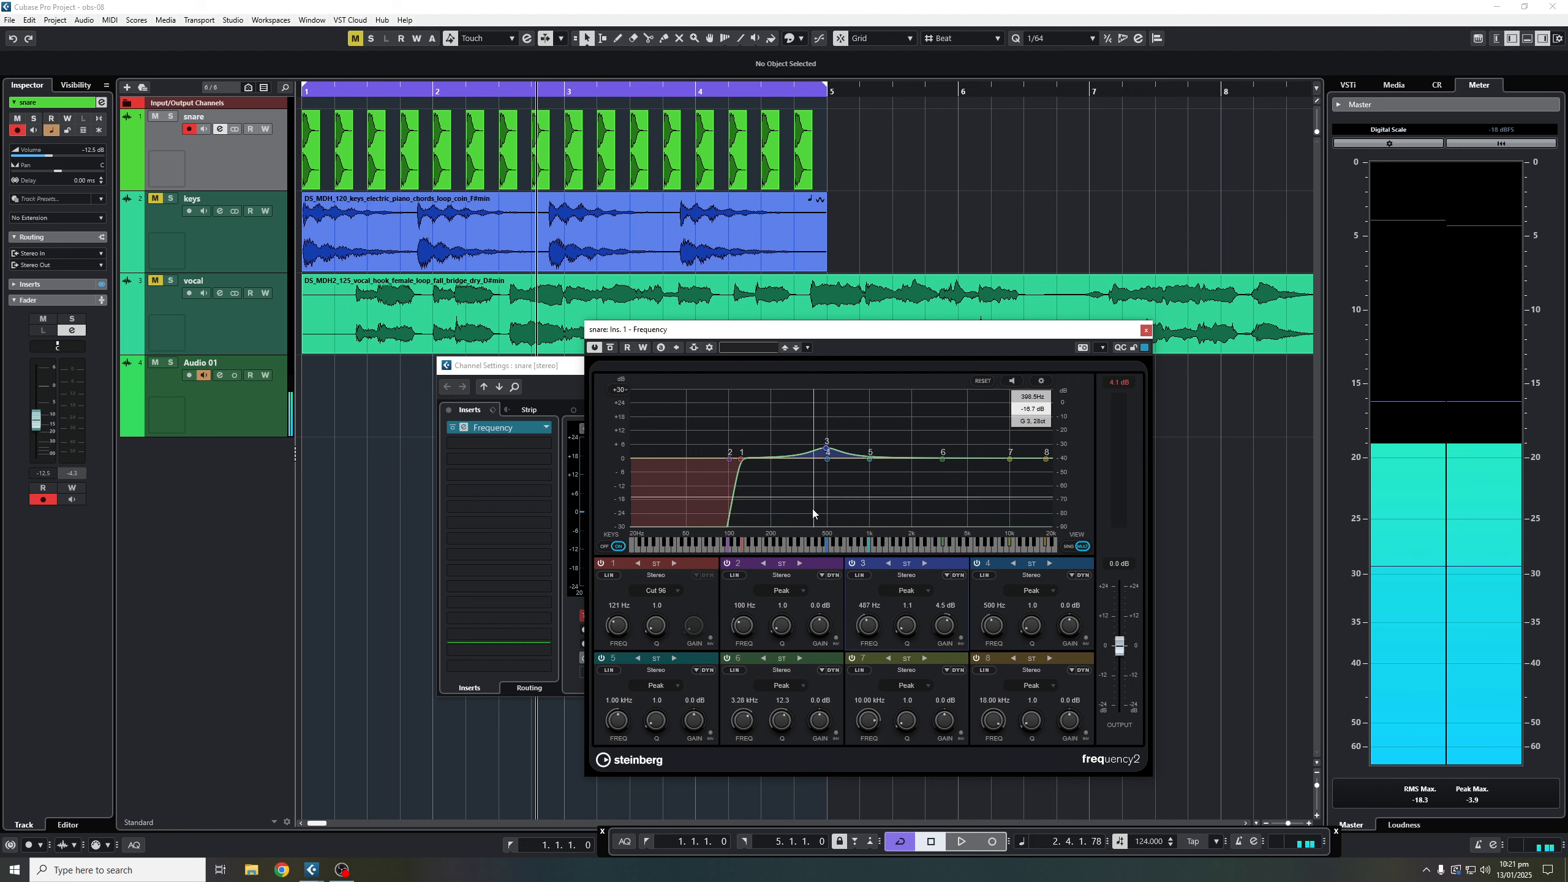
# Step: Lower band 3 of the snare EQ to a slight cut of about -1.1 dB at about 423 Hz
pyautogui.moveTo(827, 446); pyautogui.dragTo(808, 489)
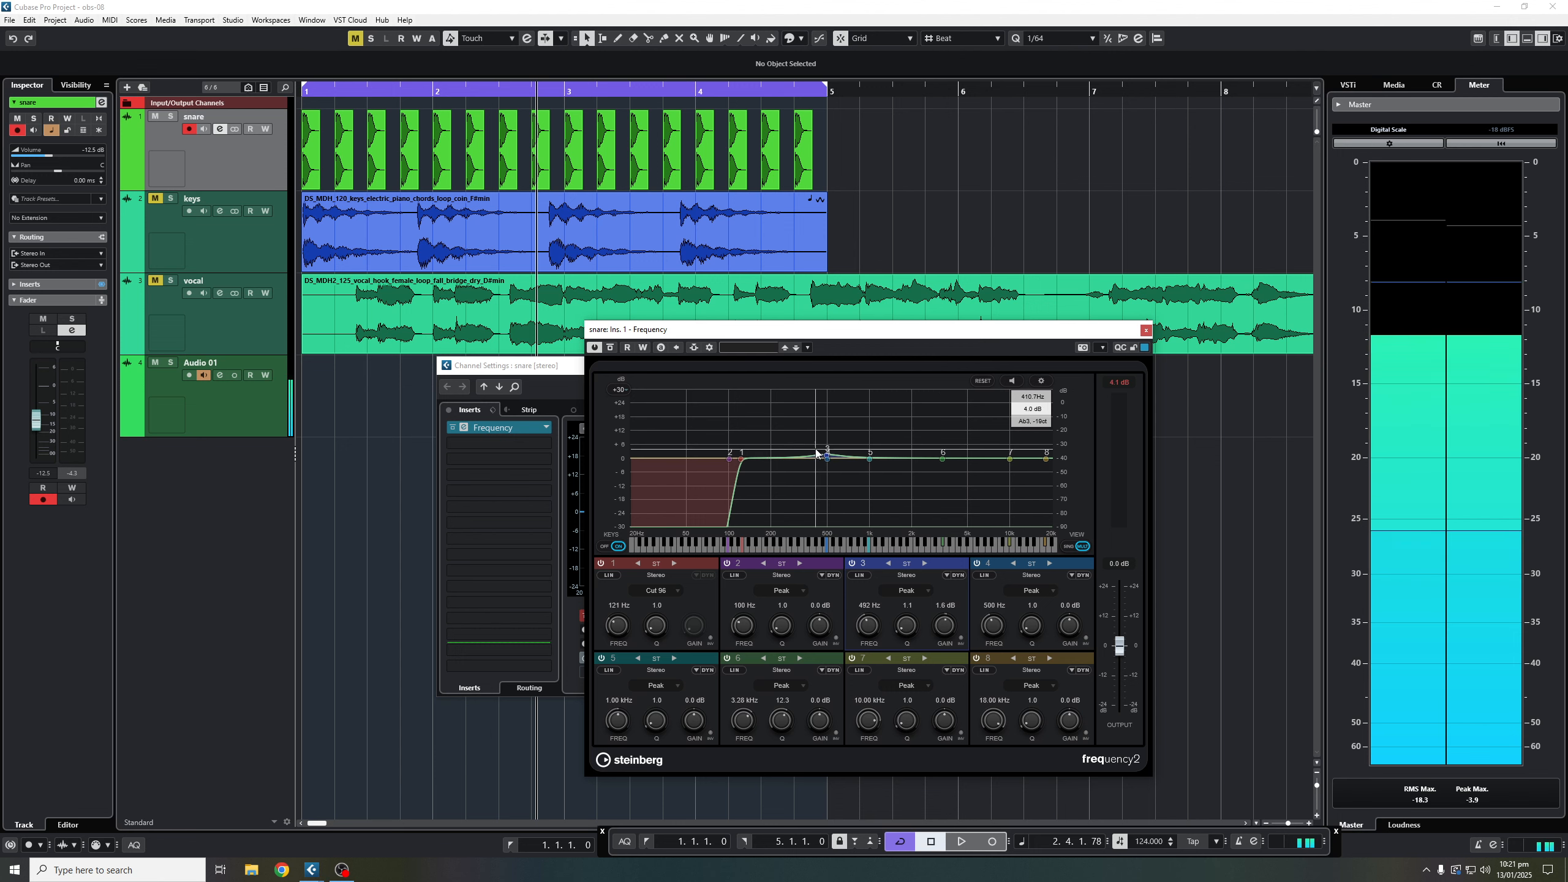
pyautogui.moveTo(828, 455)
pyautogui.mouseDown()
pyautogui.moveTo(812, 483)
pyautogui.moveTo(818, 464)
pyautogui.mouseUp()
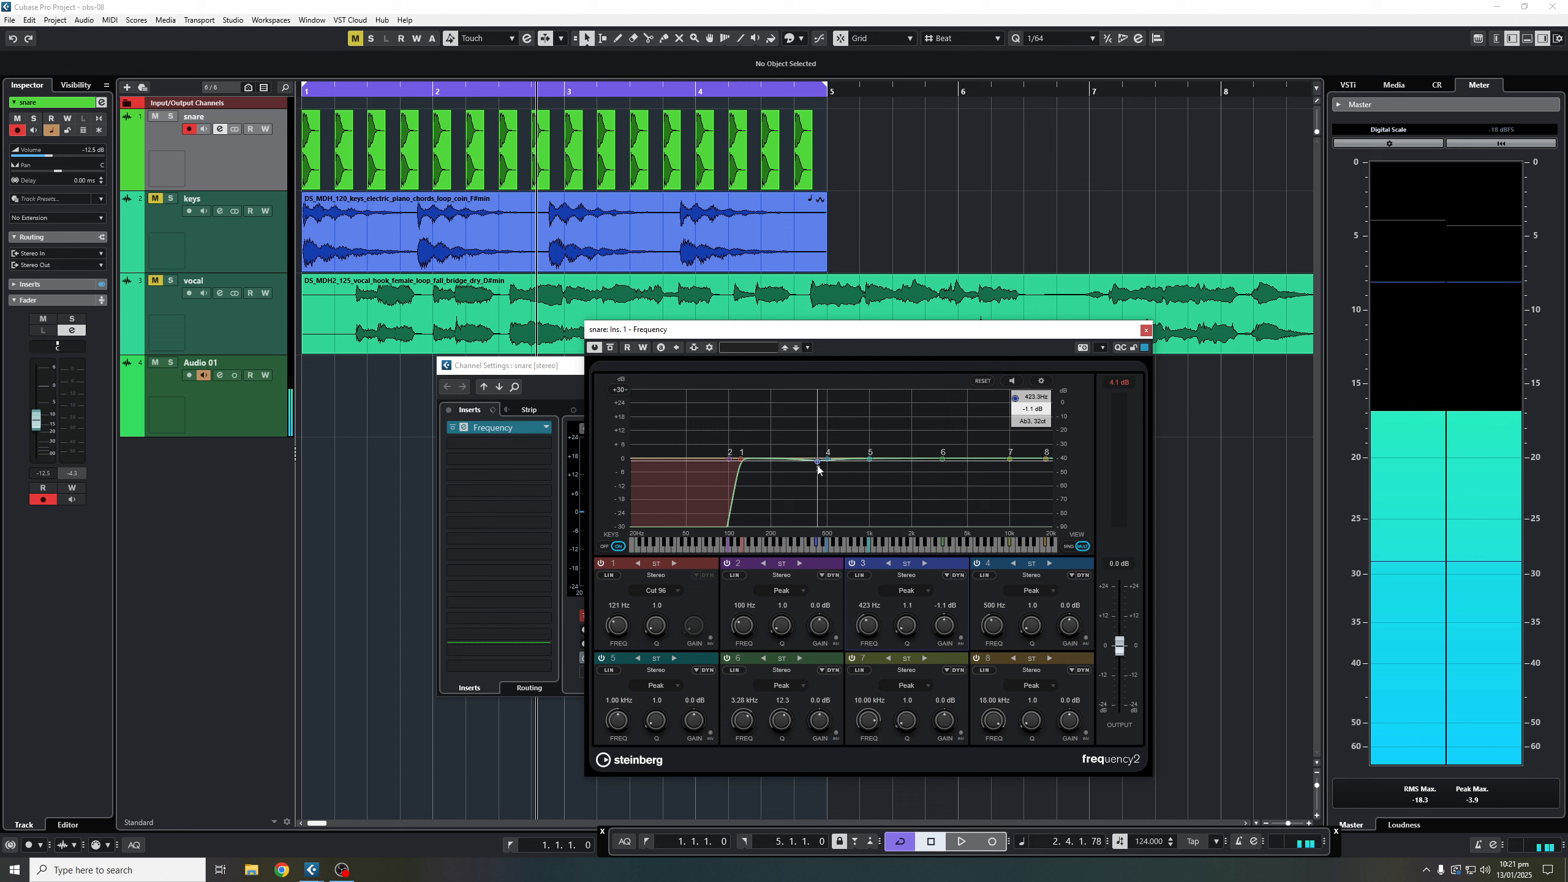
# Step: Audition a cut of about -8 dB near 428 Hz against a flat setting on band 3 of the snare EQ
pyautogui.moveTo(818, 460); pyautogui.dragTo(819, 482)
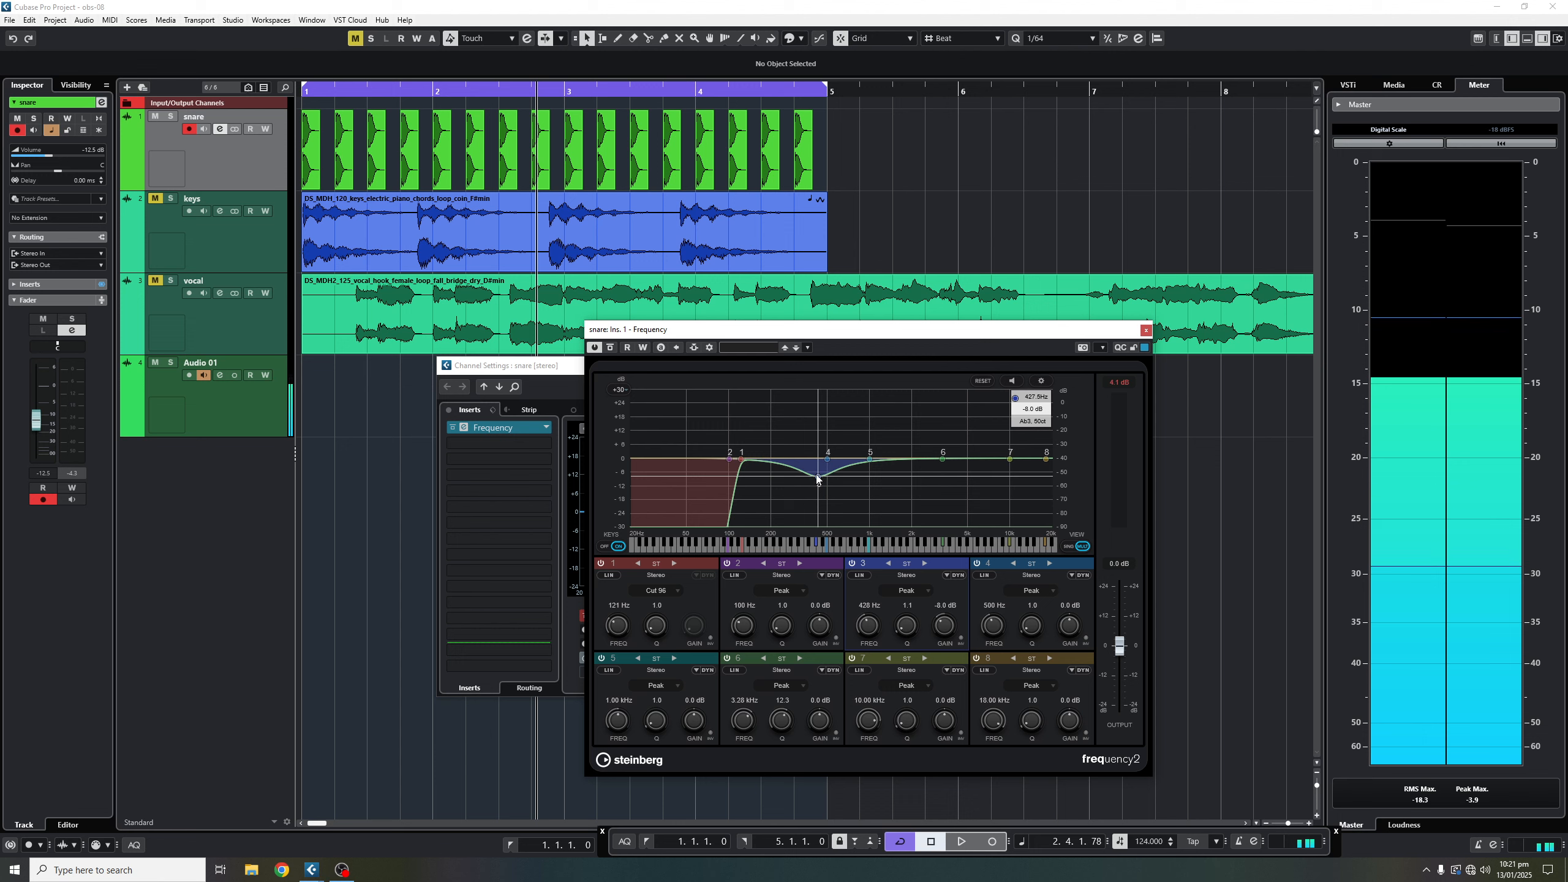
pyautogui.moveTo(818, 480); pyautogui.dragTo(820, 464)
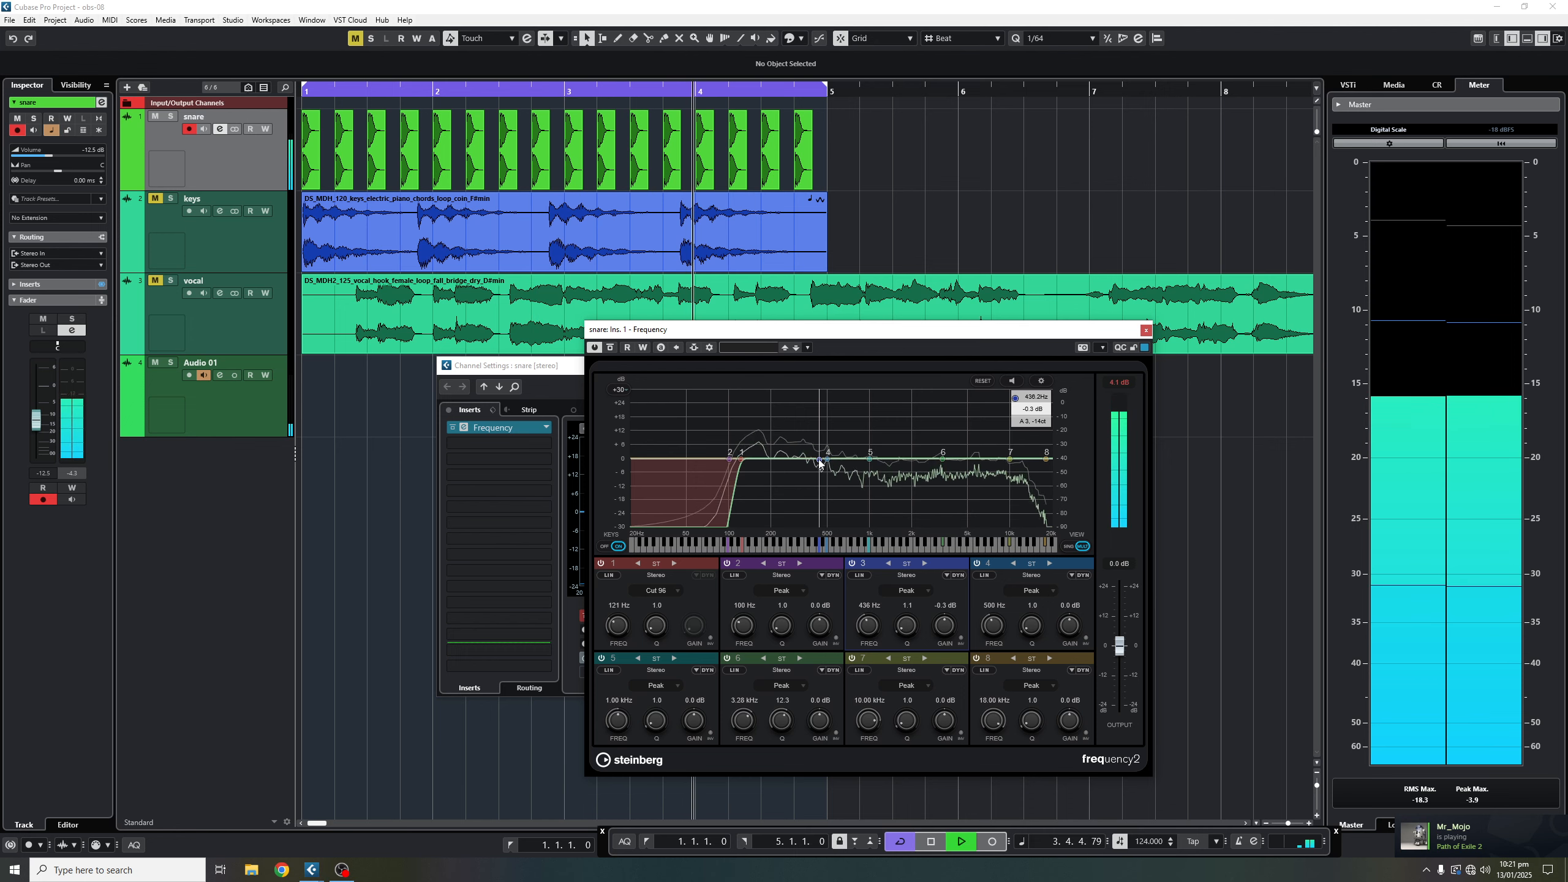
pyautogui.moveTo(820, 464); pyautogui.dragTo(821, 492)
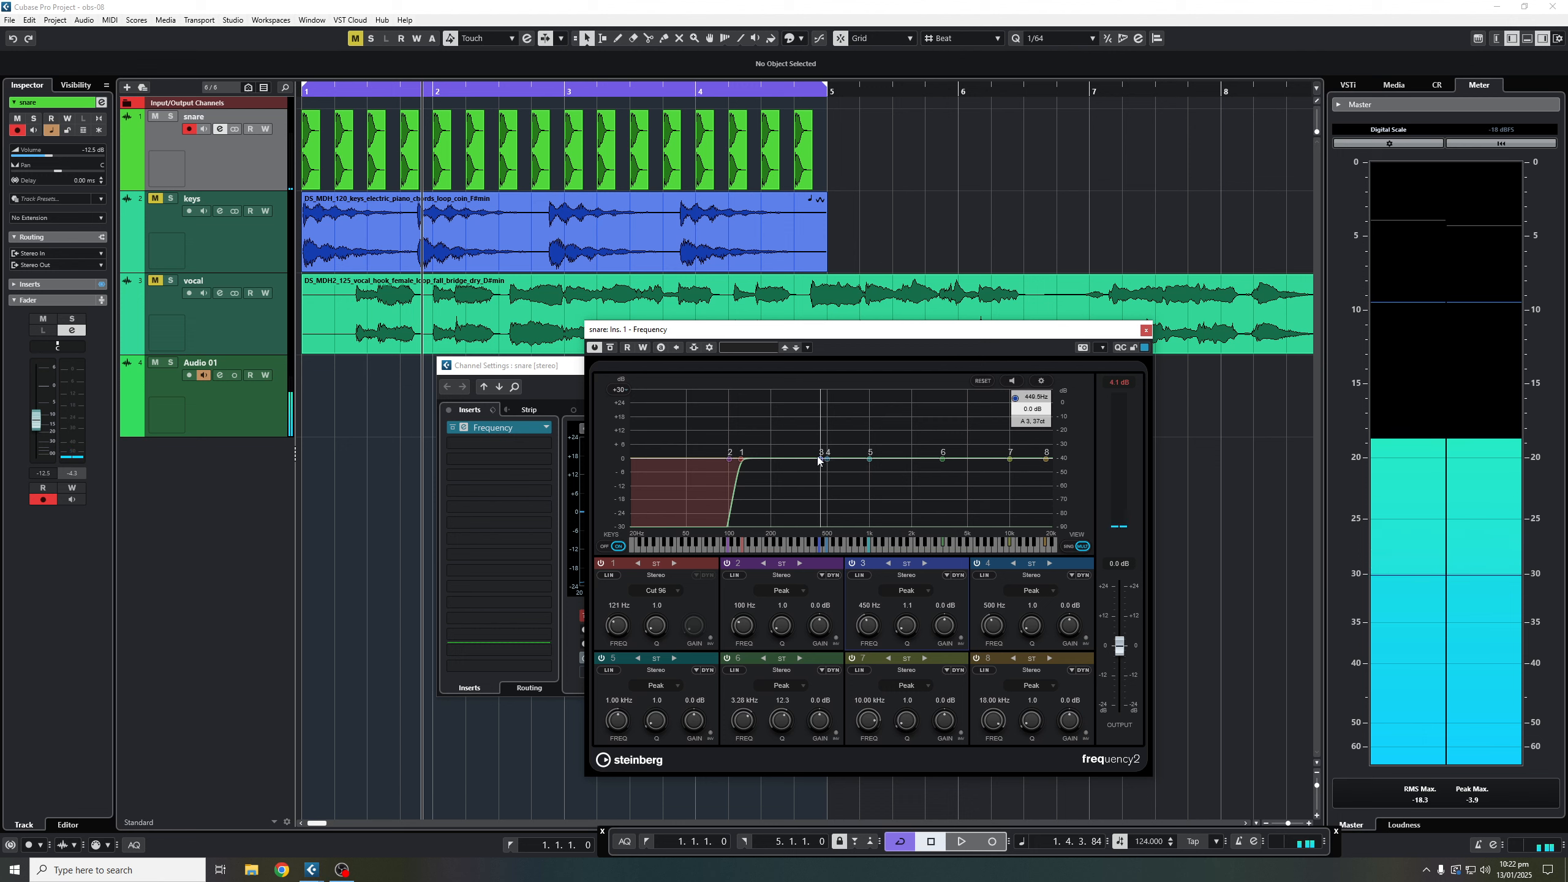
# Step: Boost band 3 of the snare EQ to about 3.2 dB near 699 Hz and lower band 1's low cut to 20 Hz
pyautogui.moveTo(821, 459); pyautogui.dragTo(845, 455)
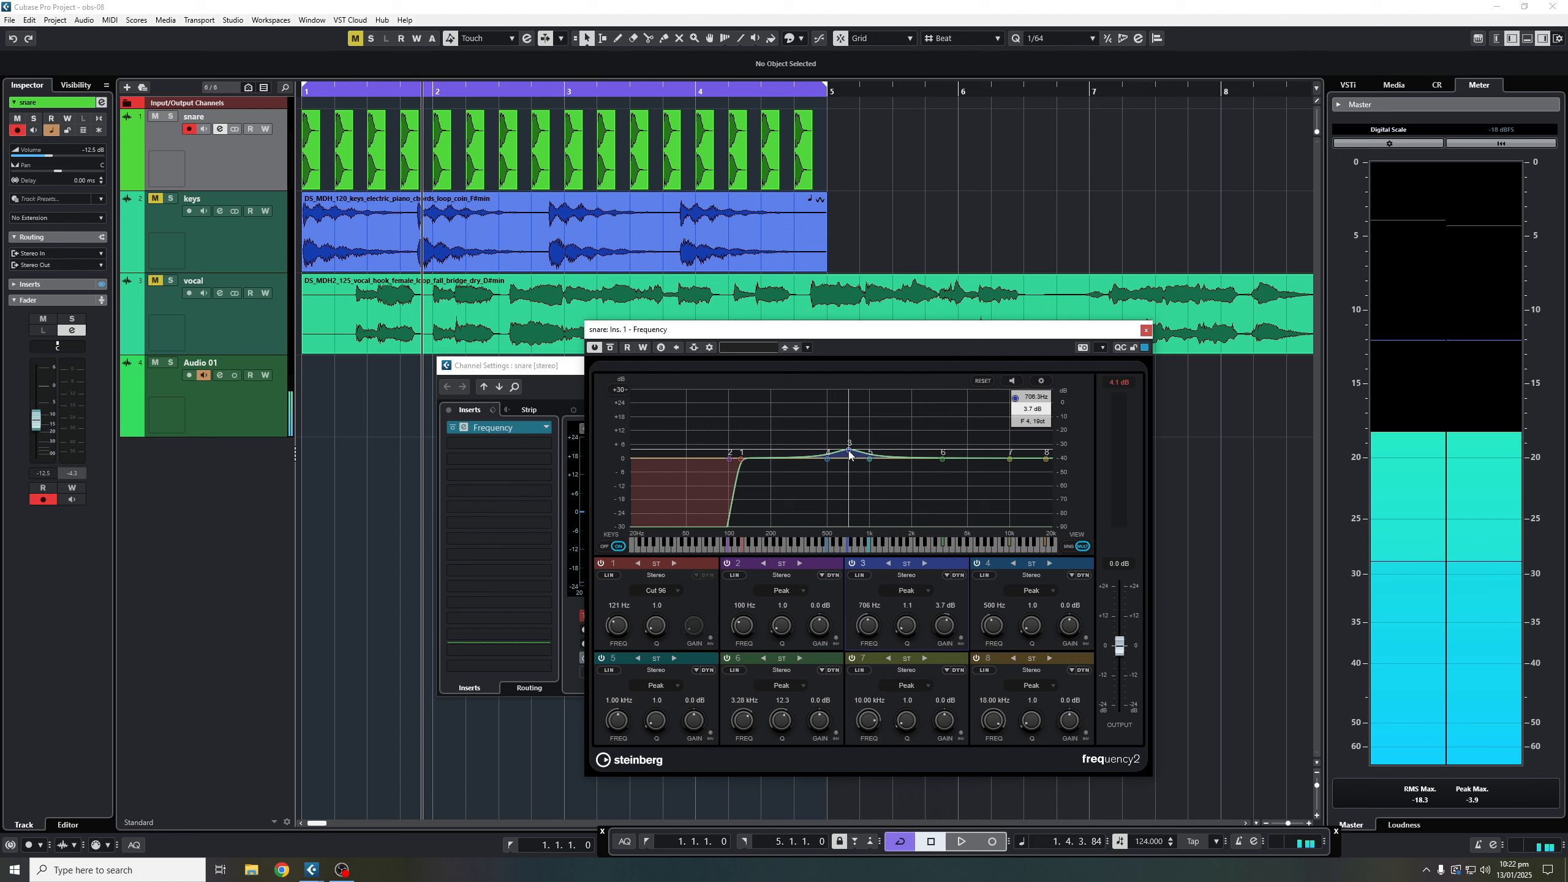
pyautogui.moveTo(848, 451); pyautogui.dragTo(848, 452)
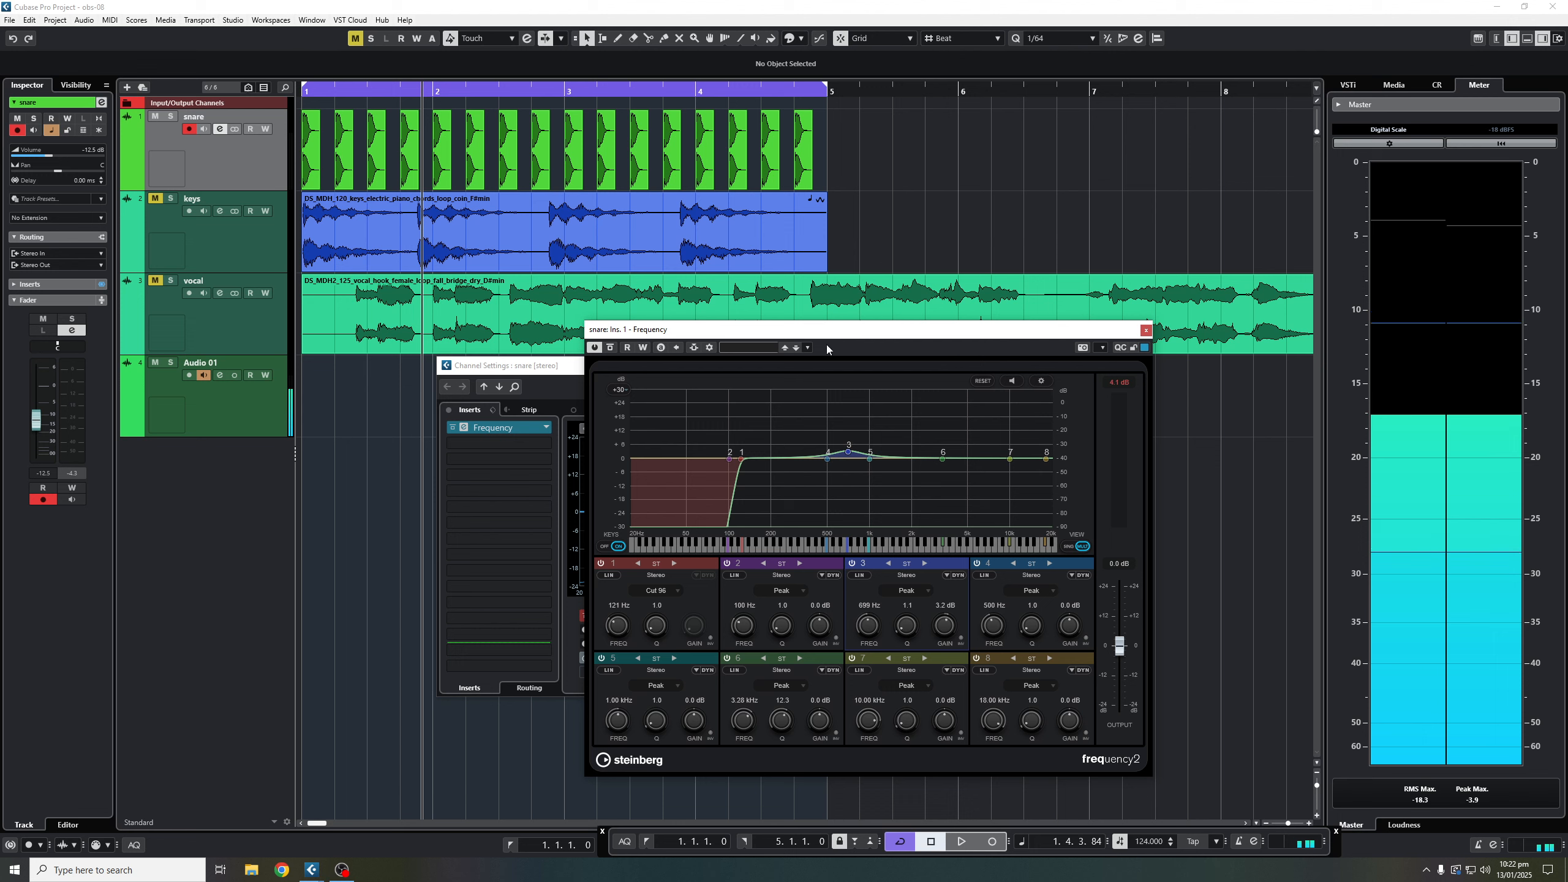
pyautogui.moveTo(741, 459); pyautogui.dragTo(625, 463)
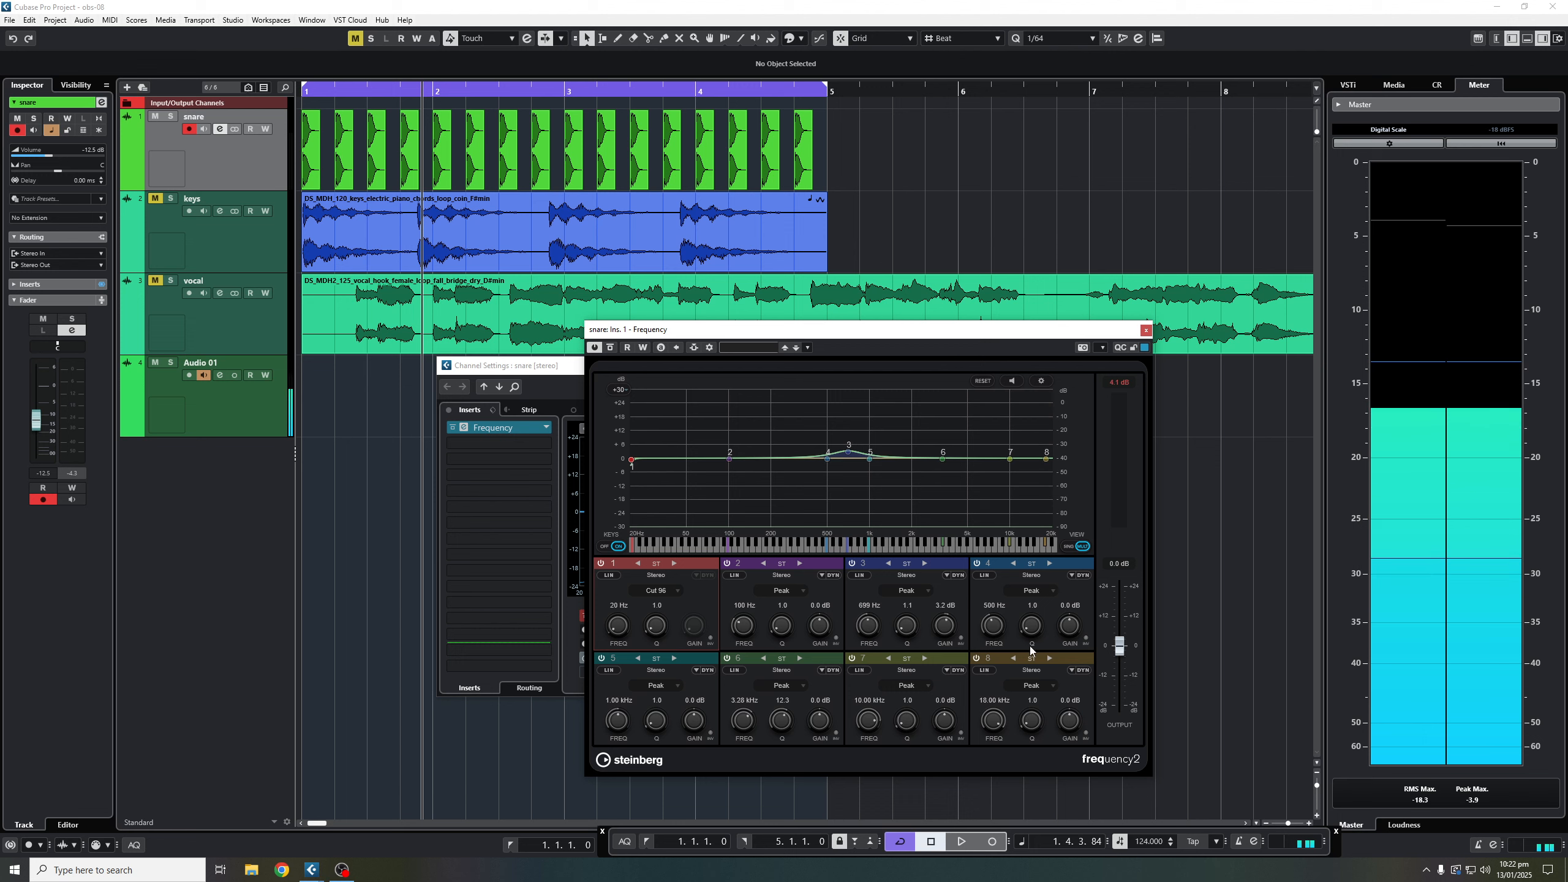
# Step: Change band 8 of the snare EQ to a Cut 48 high-cut filter at about 1.95 kHz
pyautogui.click(1031, 686)
pyautogui.click(1054, 765)
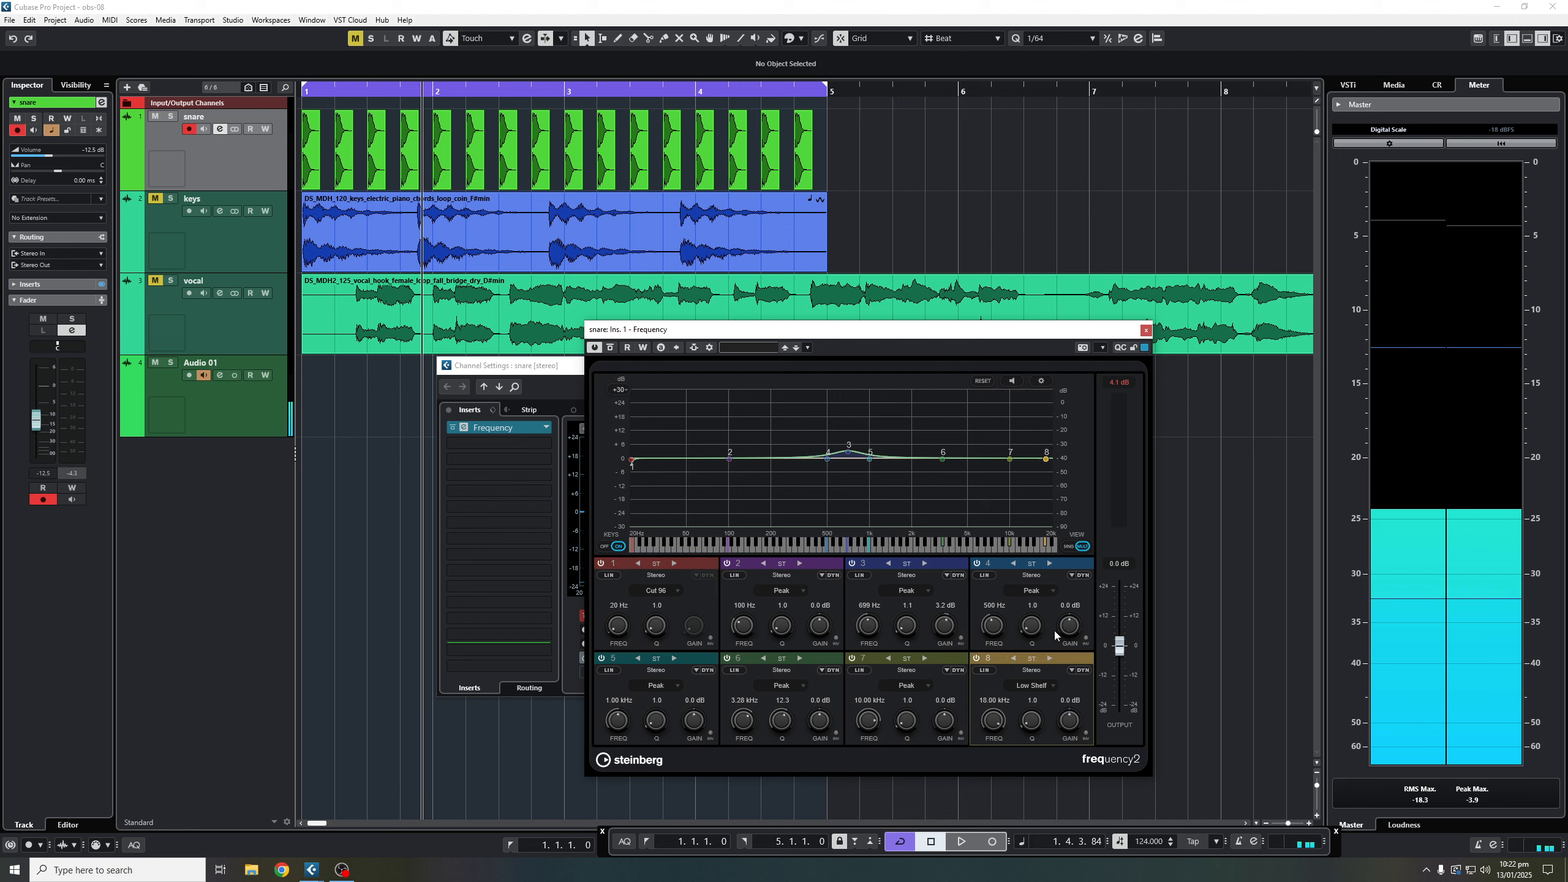
pyautogui.click(1031, 686)
pyautogui.click(1043, 795)
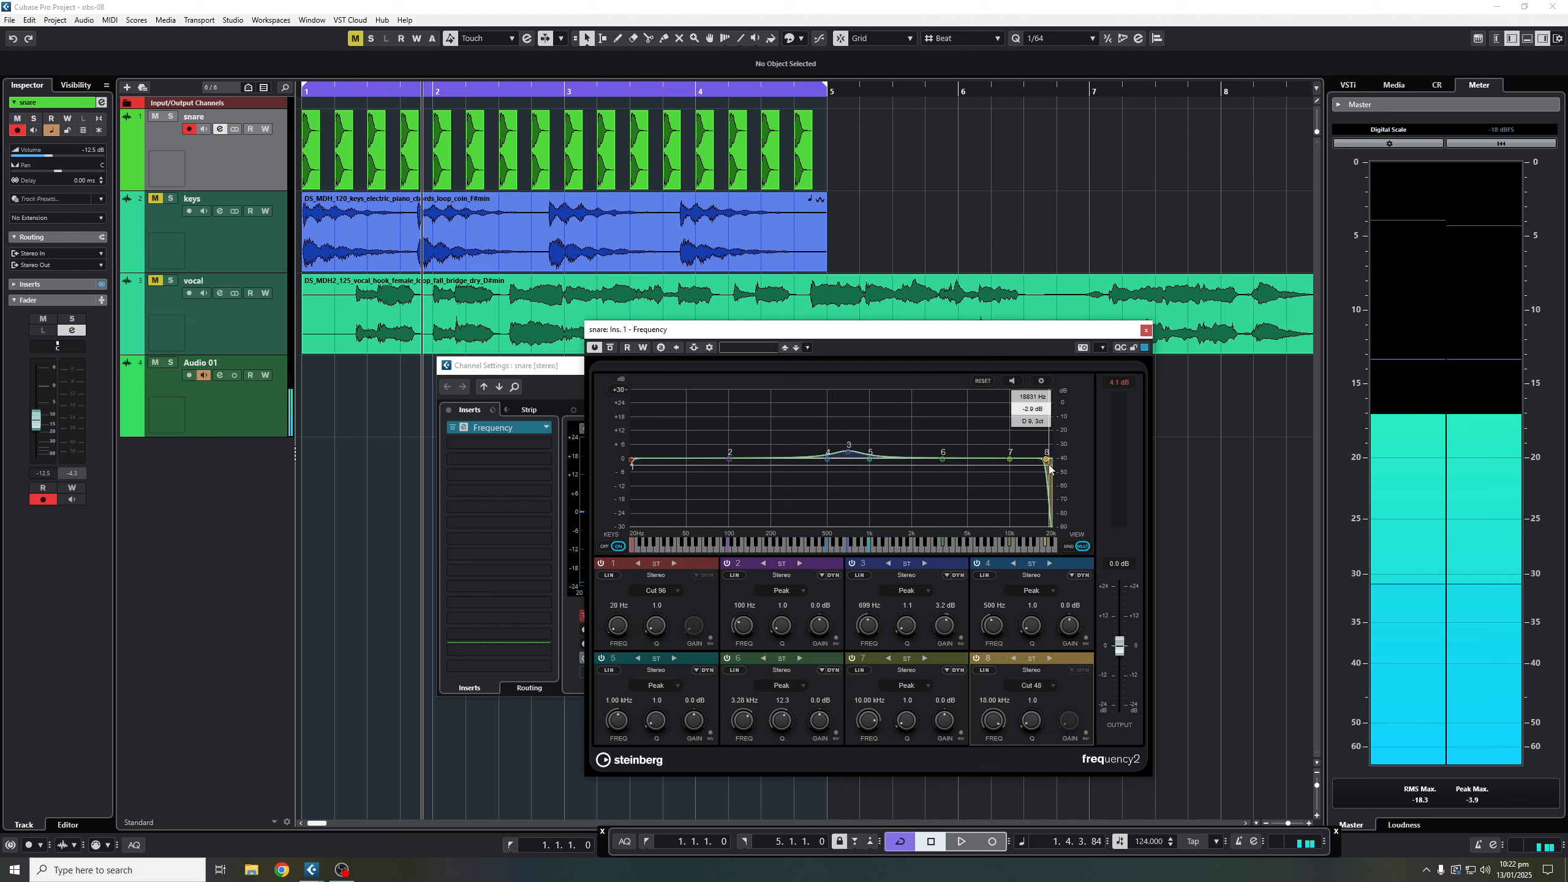
pyautogui.moveTo(1046, 460); pyautogui.dragTo(911, 460)
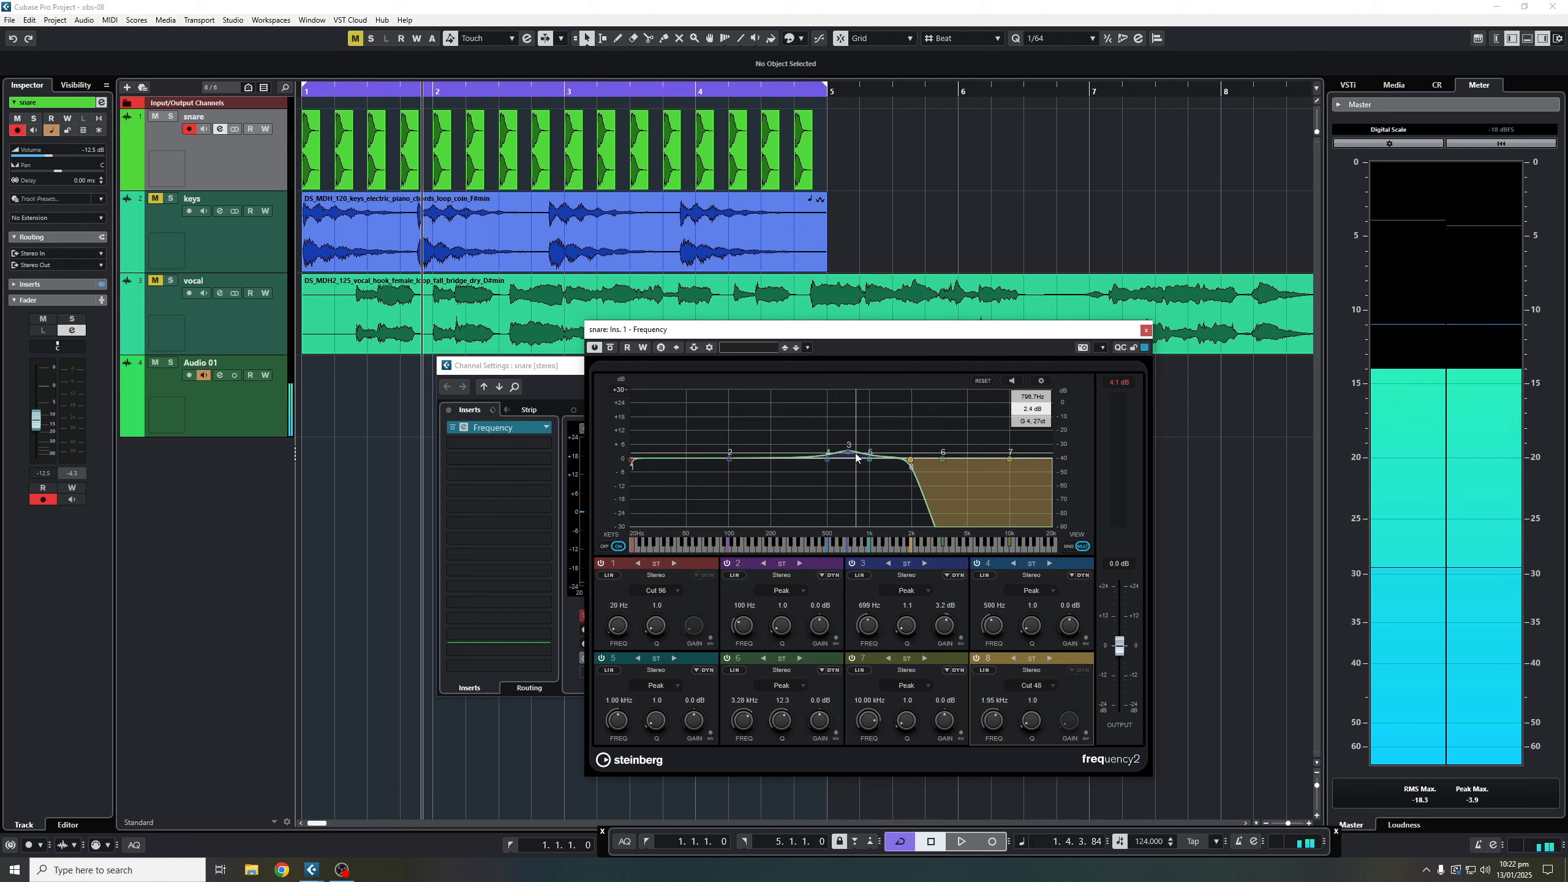
# Step: Reduce band 3 to about 1.1 dB at 728 Hz and sweep band 8's high cut through 3.63 kHz to about 1.97 kHz
pyautogui.moveTo(849, 452); pyautogui.dragTo(949, 489)
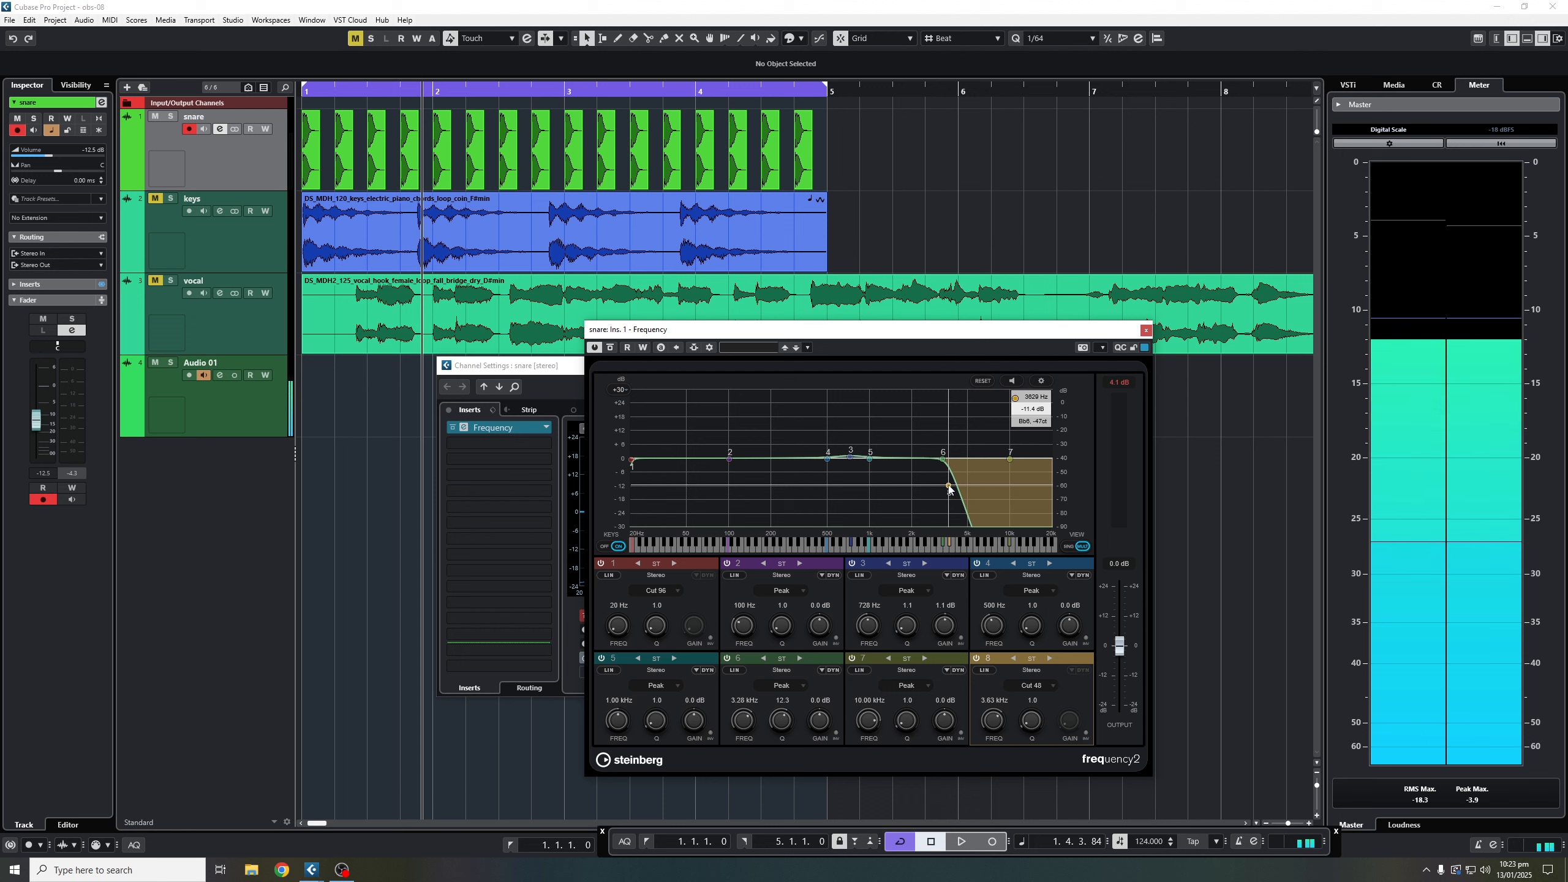
pyautogui.moveTo(949, 489); pyautogui.dragTo(918, 485)
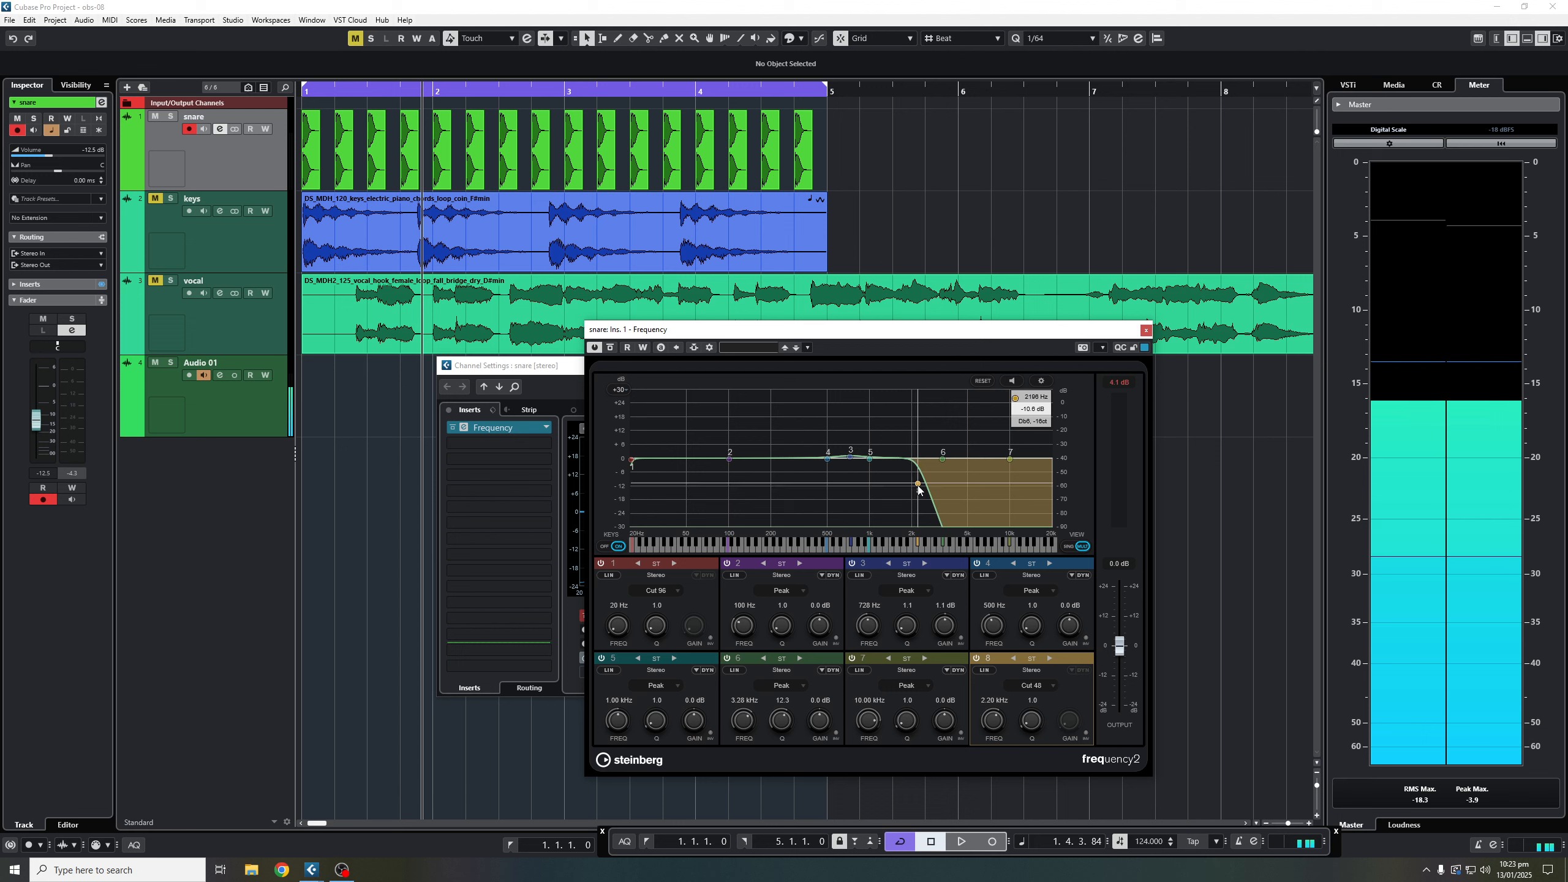
pyautogui.moveTo(919, 490); pyautogui.dragTo(911, 491)
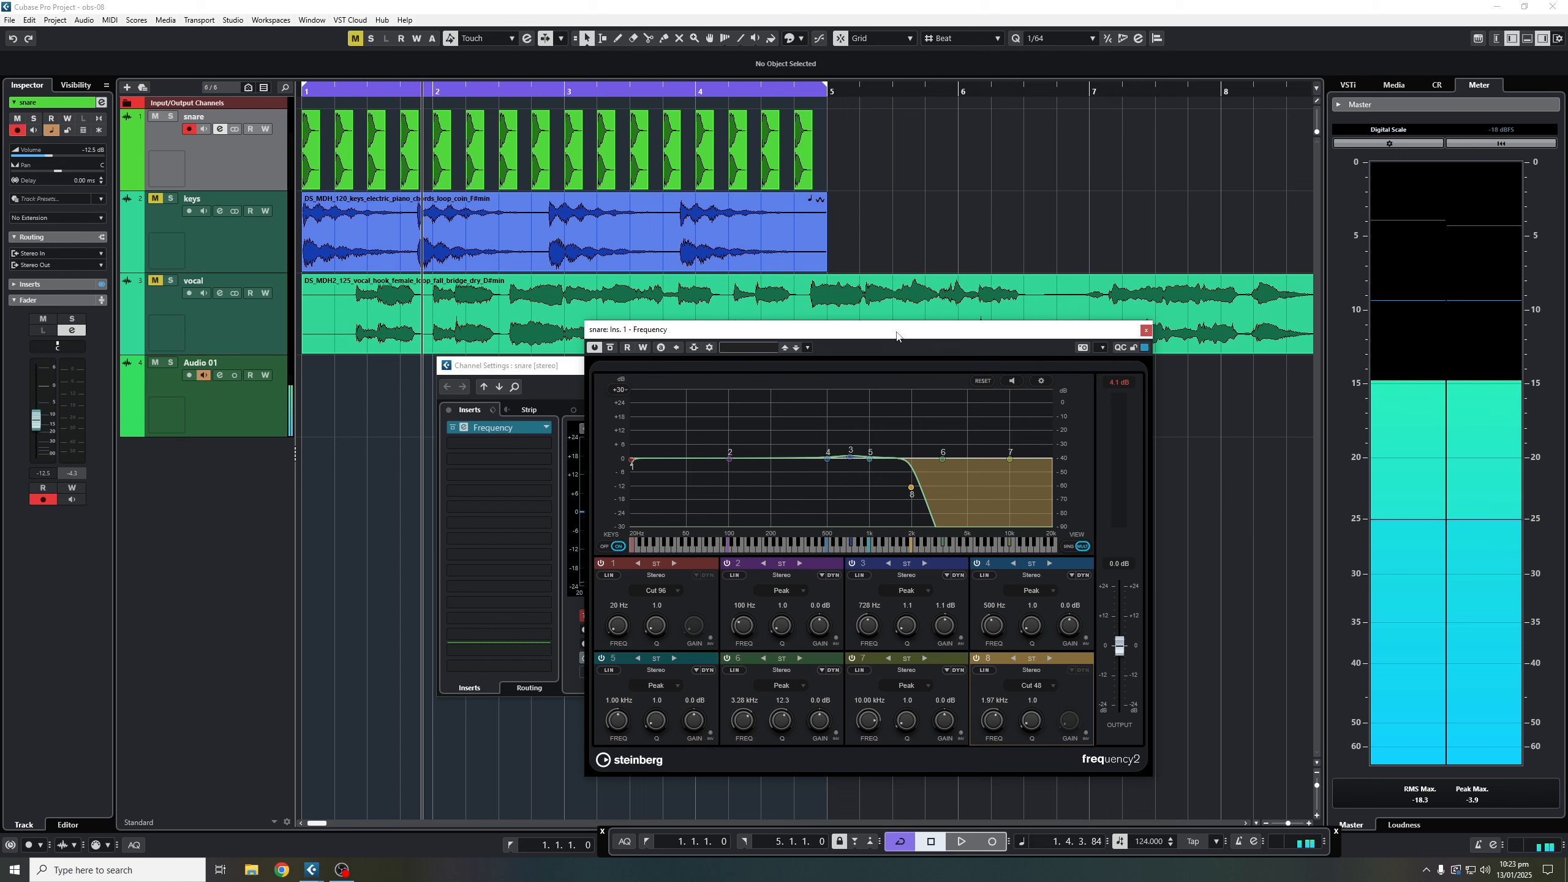
# Step: Close the snare's Frequency EQ and its channel settings window
pyautogui.moveTo(896, 337); pyautogui.dragTo(886, 358)
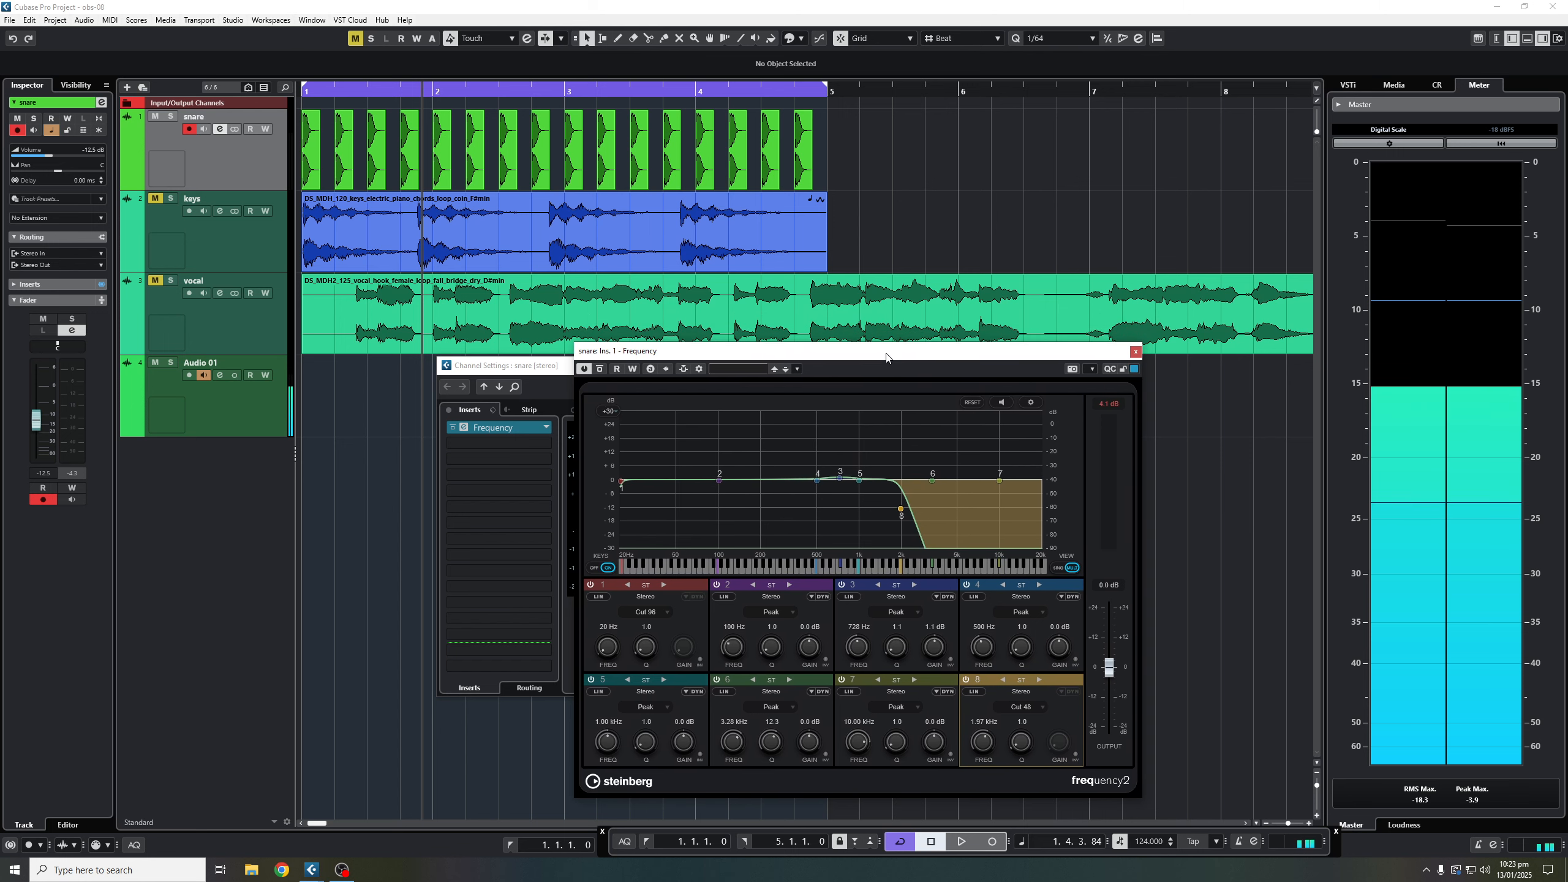
pyautogui.click(1134, 352)
pyautogui.click(1114, 369)
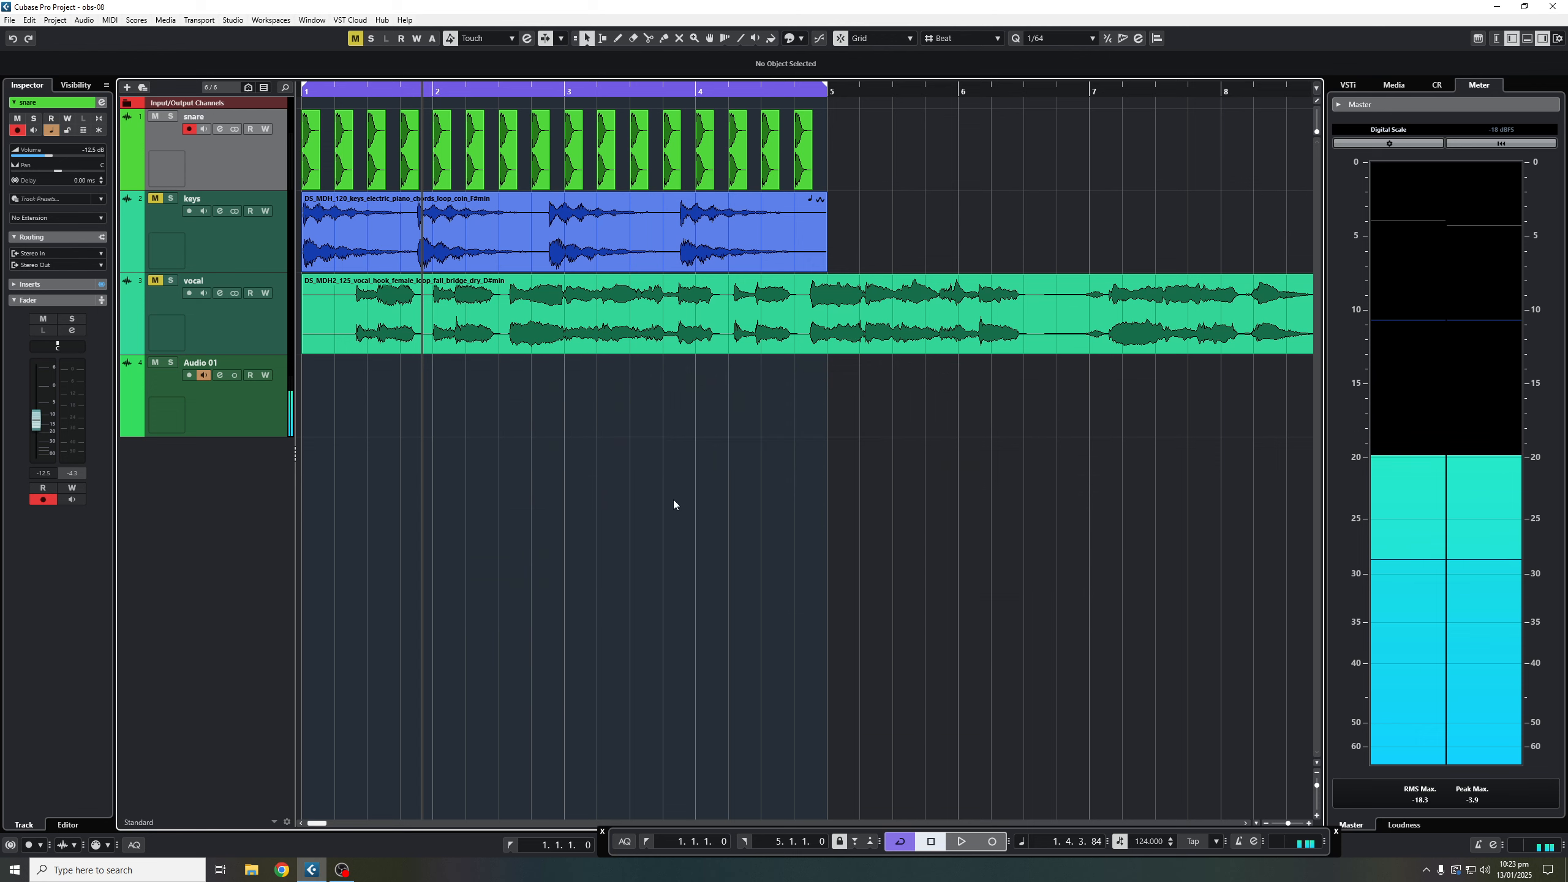